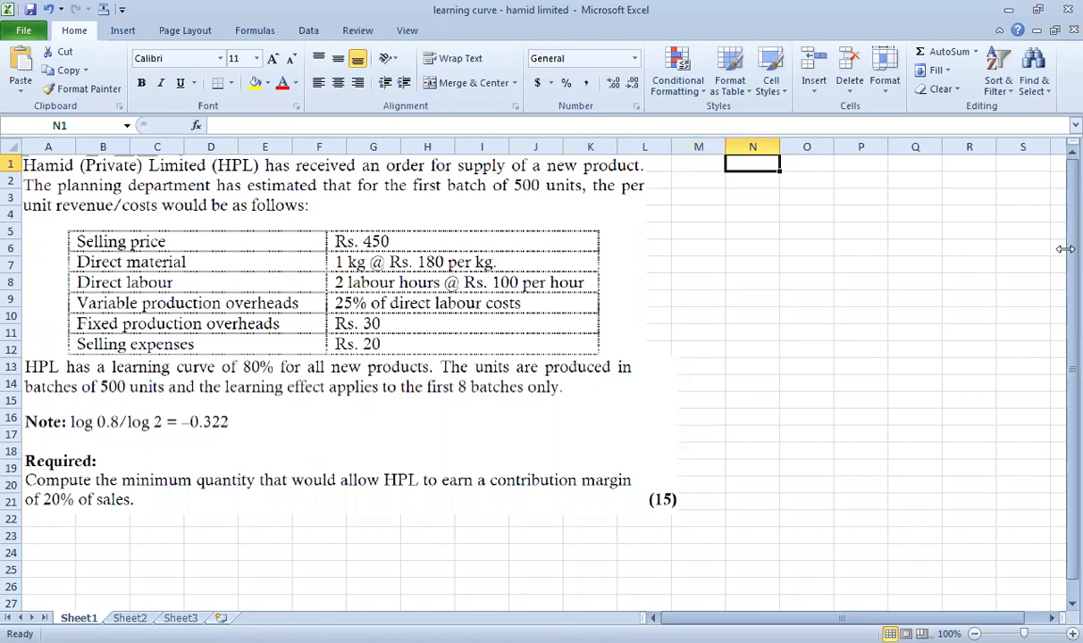
- Enter the heading "learning curve" in cell N1 and make it bold
{"action": "type", "text": "nin"}
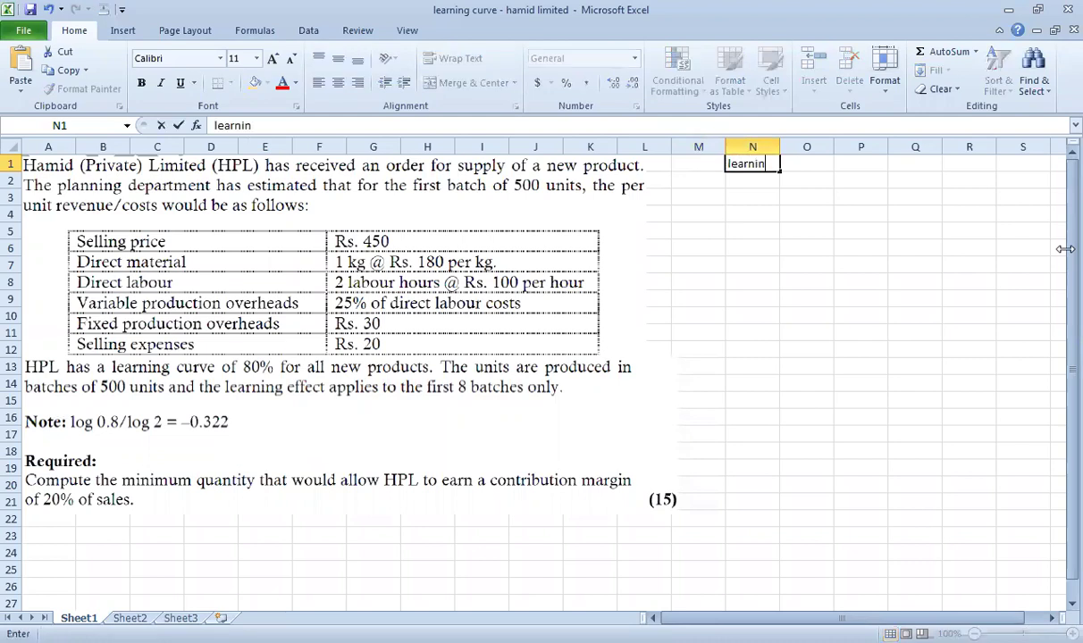
{"action": "type", "text": "g curve"}
{"action": "key", "text": "Return"}
{"action": "key", "text": "Up"}
{"action": "key", "text": "ctrl+b"}
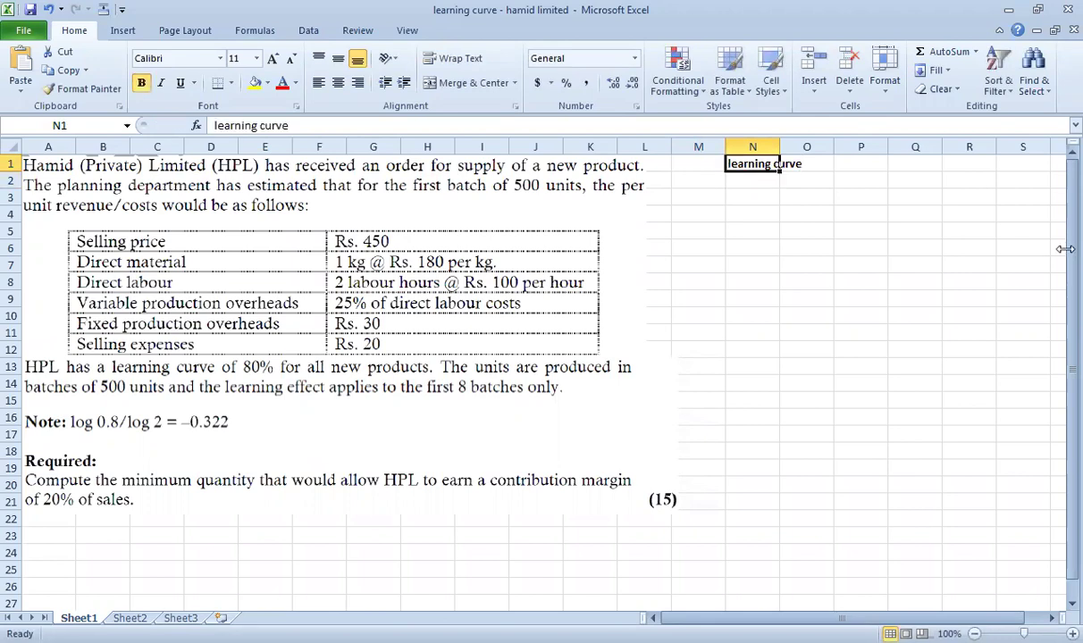
{"action": "key", "text": "Return"}
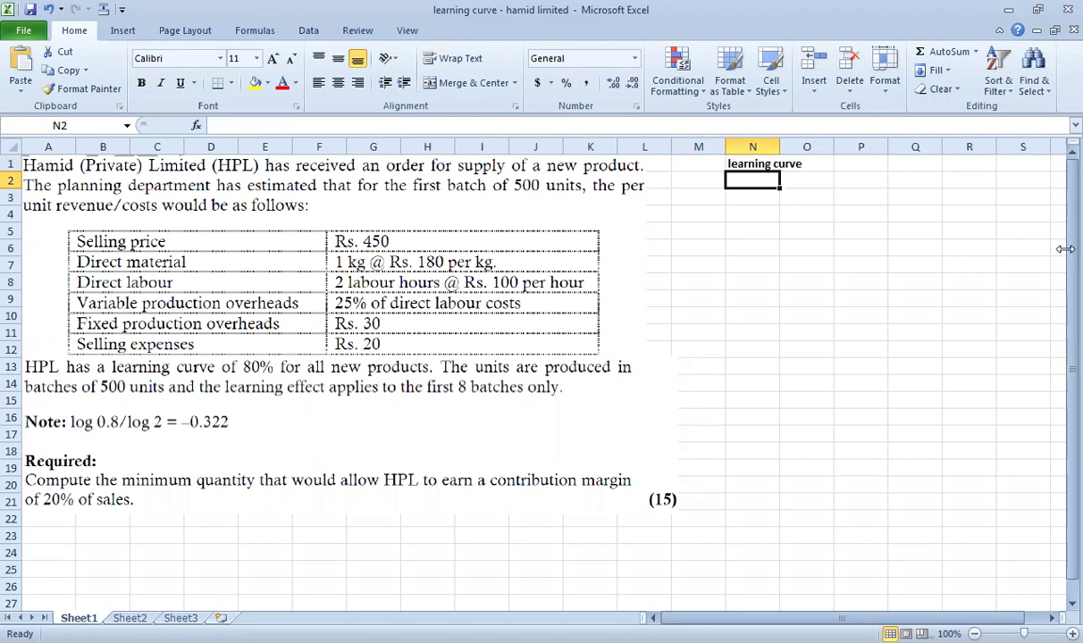
- Write the learning curve formula y=ax^b as text in cell N2
{"action": "type", "text": "y"}
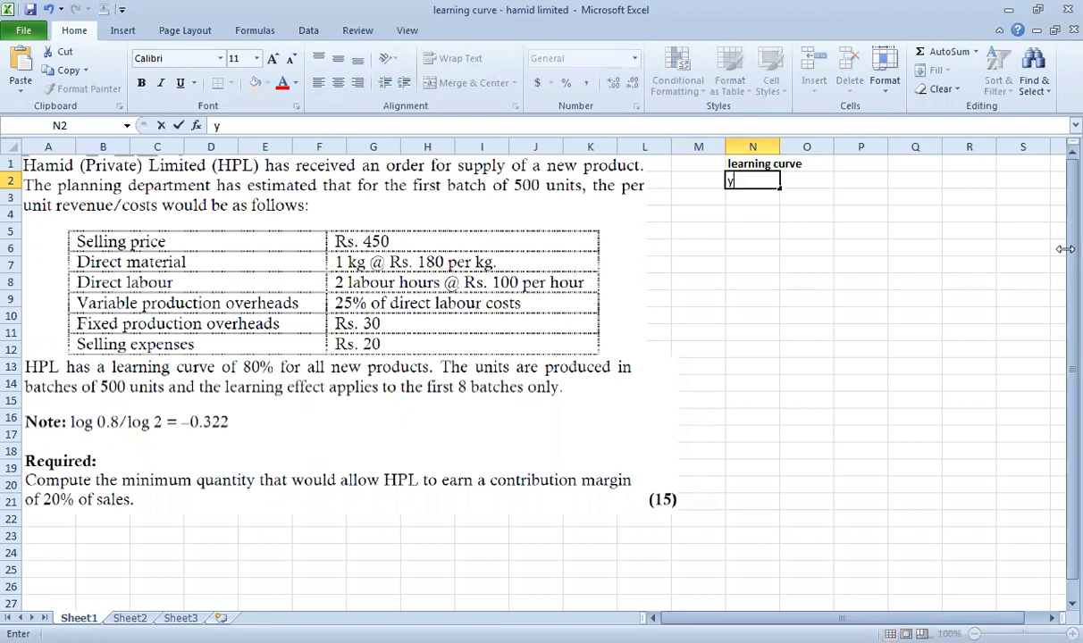
{"action": "type", "text": "=ax^b"}
{"action": "key", "text": "Return"}
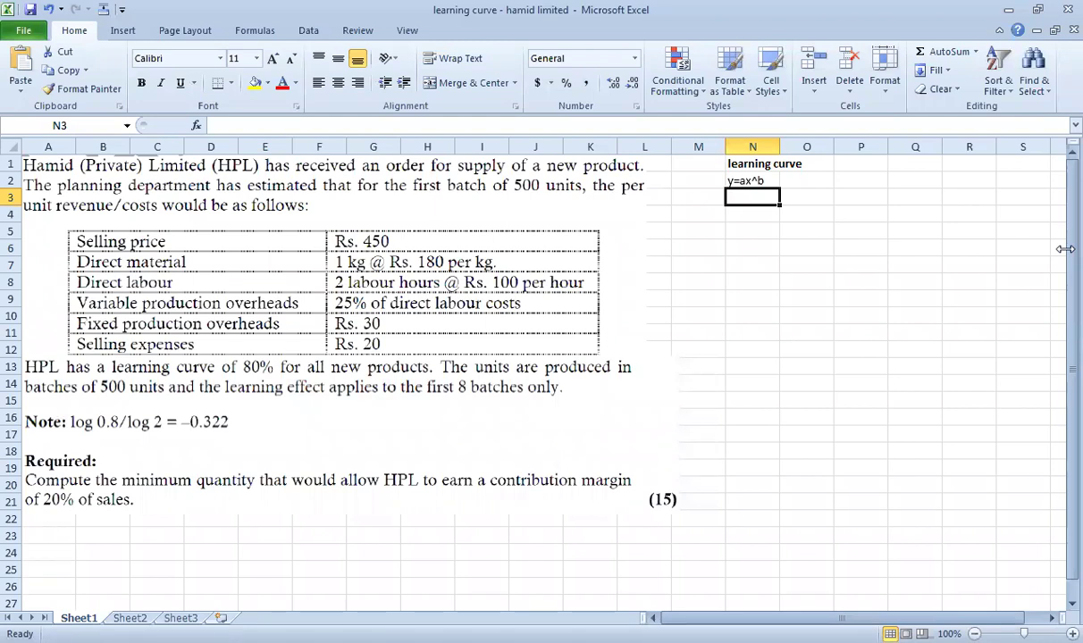
- Add the formula definitions "y - average time" in P2 and "a - time for first unit" in P3
{"action": "key", "text": "Up"}
{"action": "key", "text": "Right"}
{"action": "key", "text": "Right"}
{"action": "type", "text": "y"}
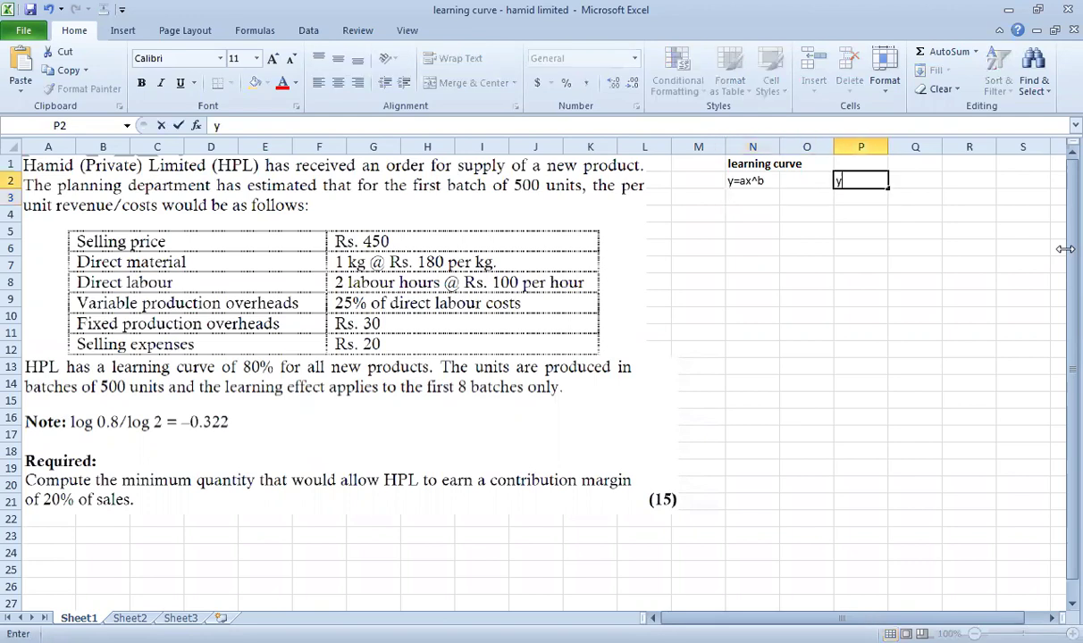
{"action": "type", "text": " - average time"}
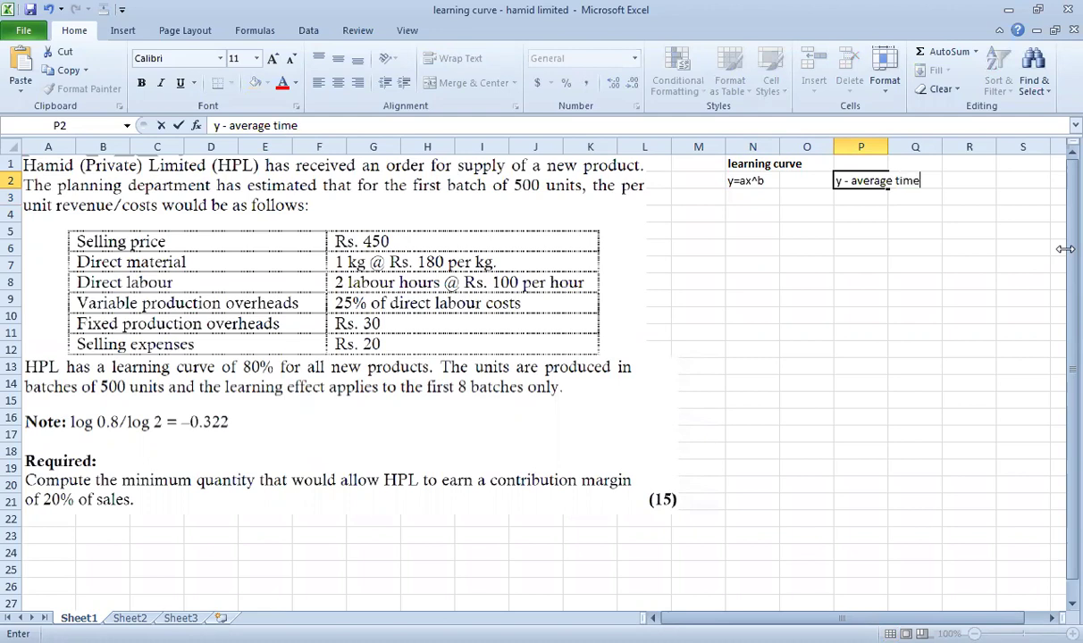
{"action": "key", "text": "Return"}
{"action": "type", "text": "a - "}
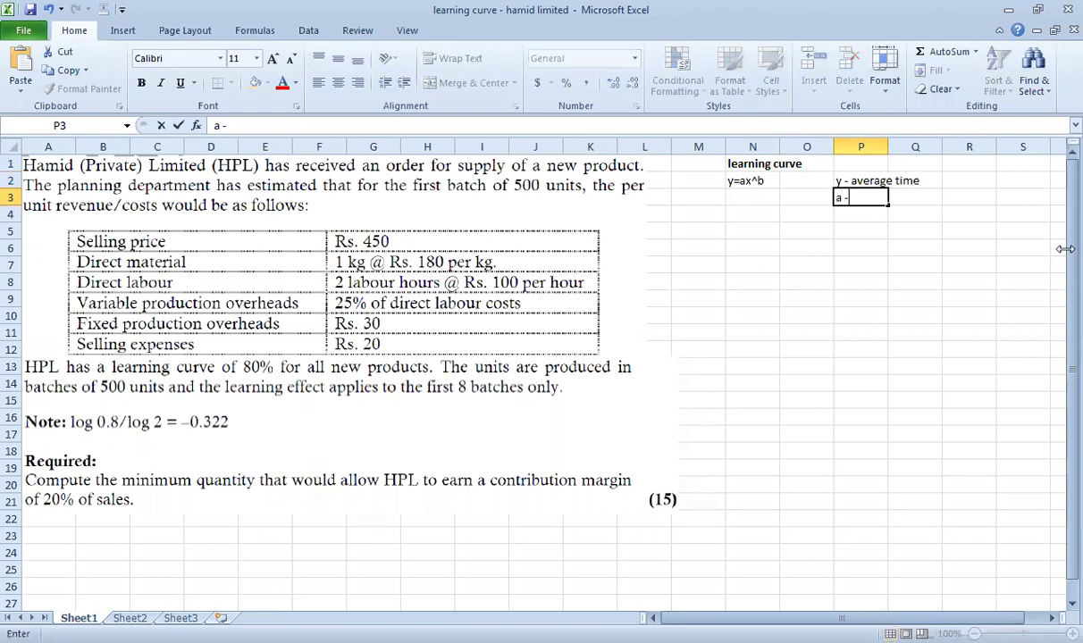
{"action": "type", "text": "time for"}
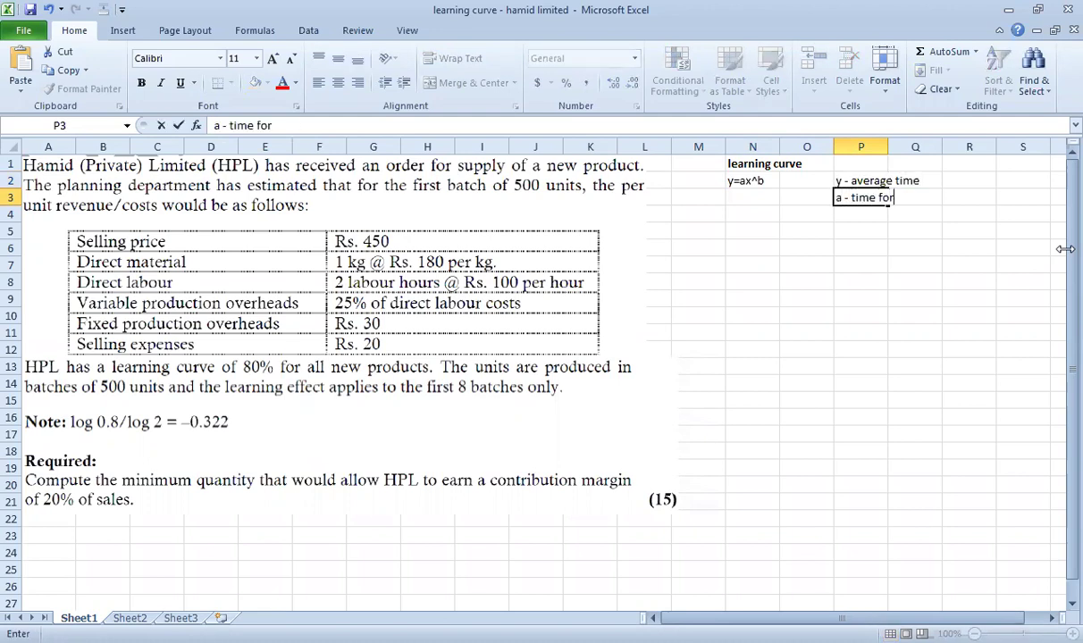
{"action": "type", "text": " first unit"}
{"action": "key", "text": "Return"}
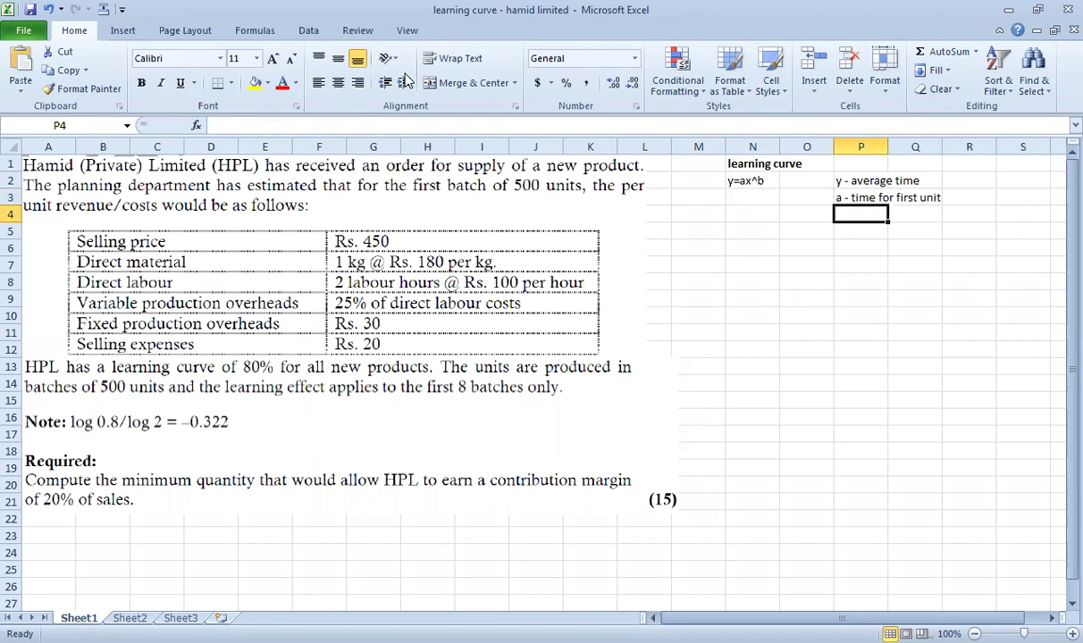
- Highlight "500 units," in the question's opening paragraph with the yellow highlighter
{"action": "left_click", "coordinate": [749, 246]}
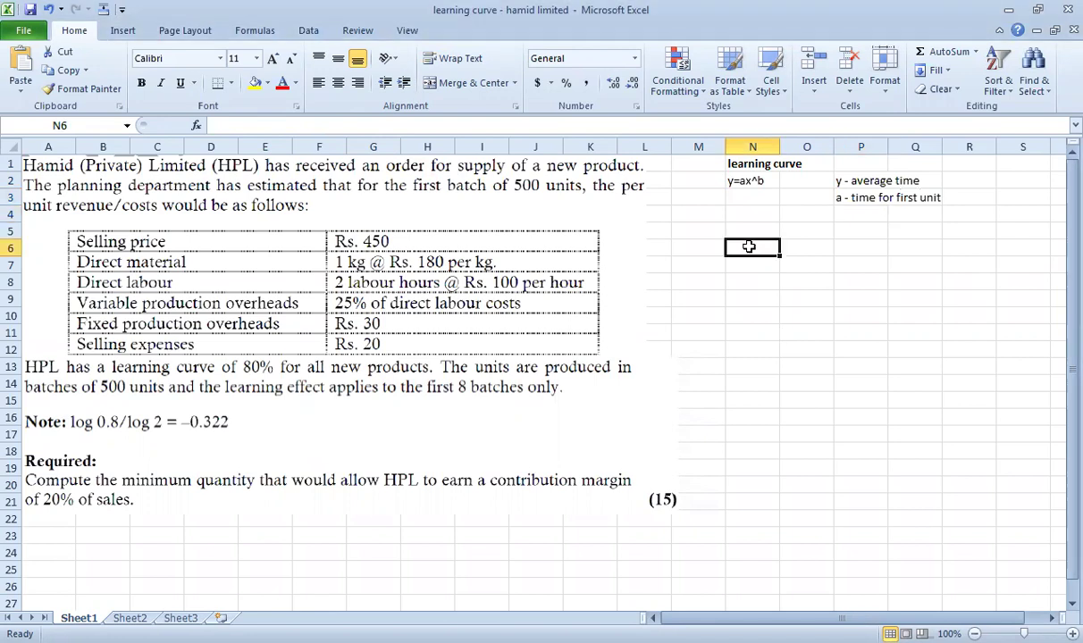
{"action": "left_click", "coordinate": [963, 265]}
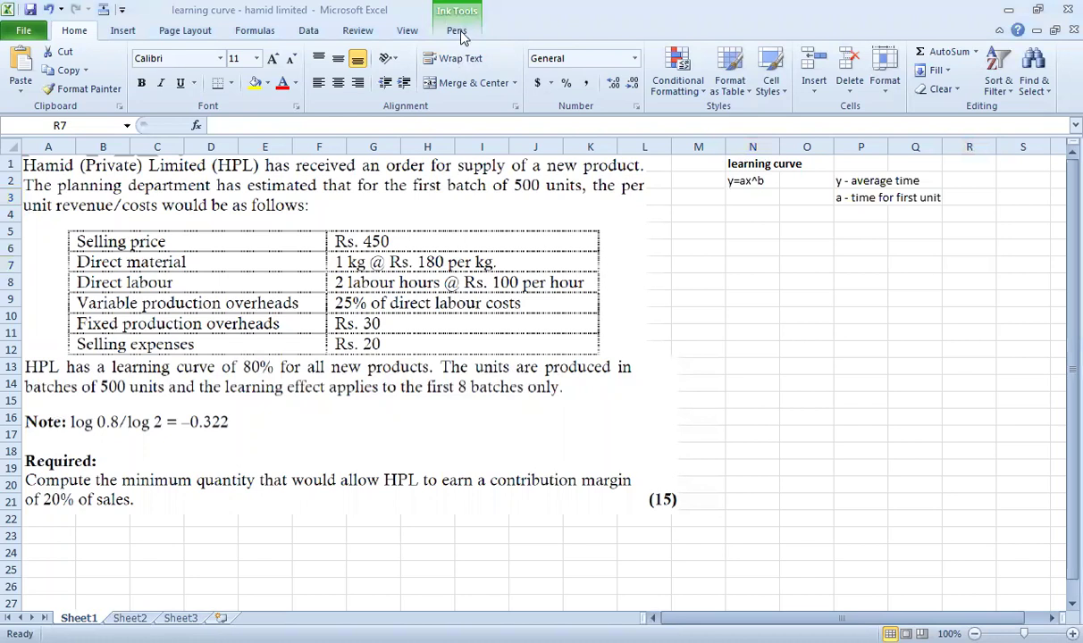
{"action": "left_click", "coordinate": [457, 31]}
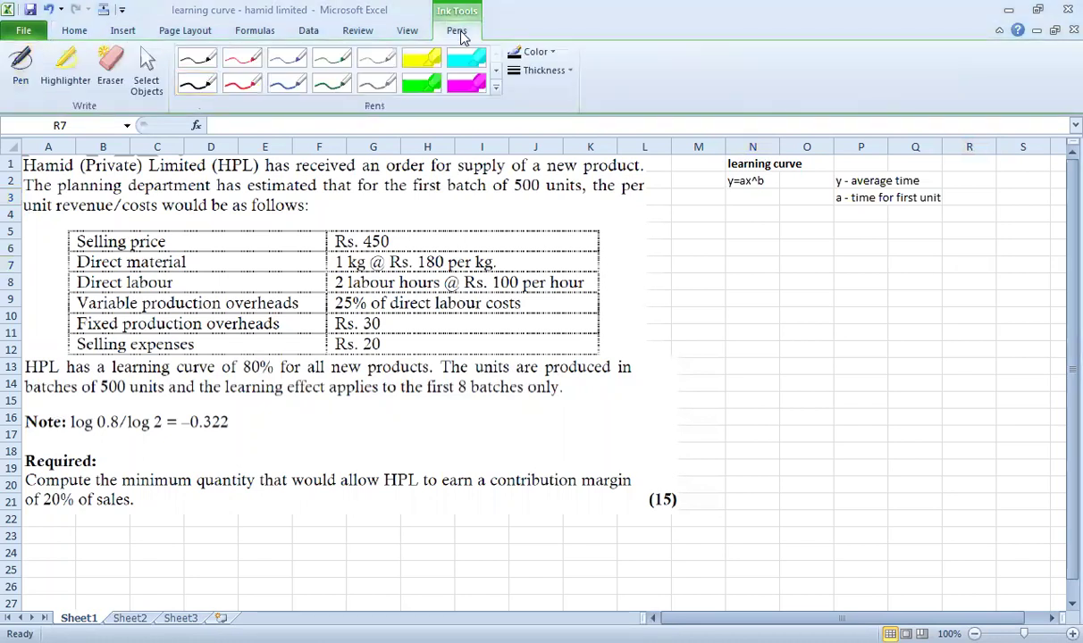
{"action": "left_click", "coordinate": [65, 67]}
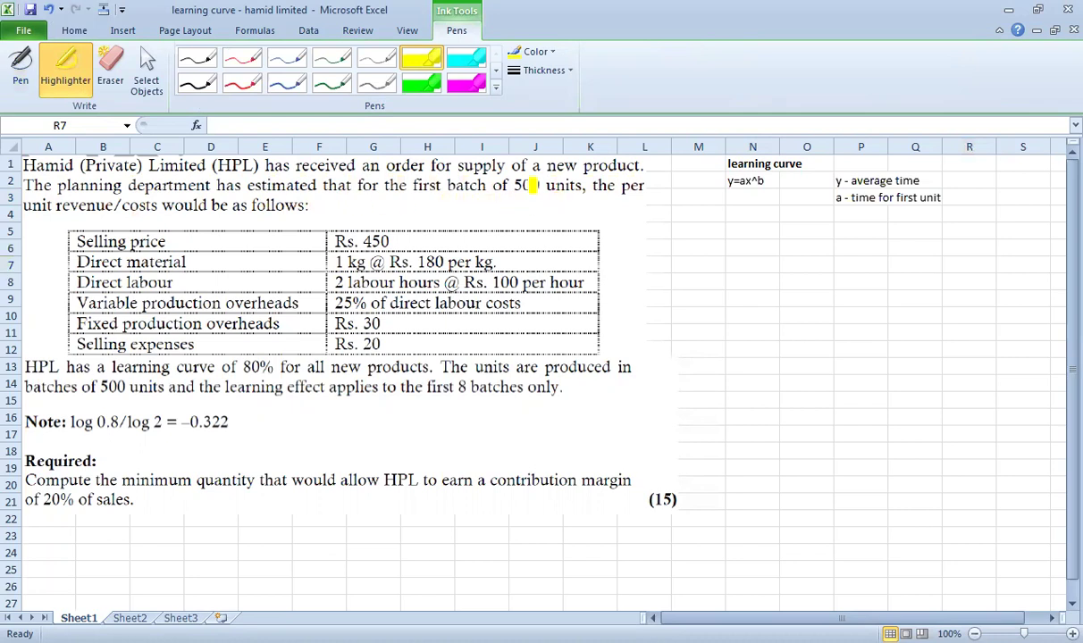
{"action": "left_click_drag", "start_coordinate": [516, 185], "coordinate": [593, 190]}
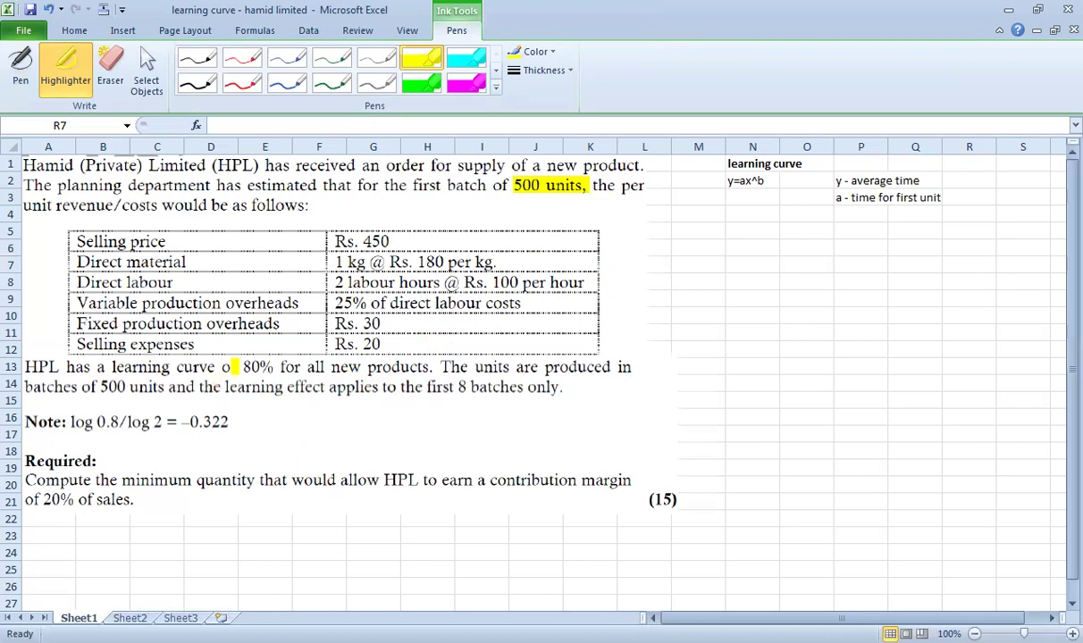
- Highlight "80%", "new products.", "500 units" and "8 batches only" in yellow in the paragraph below the cost table
{"action": "left_click_drag", "start_coordinate": [239, 367], "coordinate": [274, 366]}
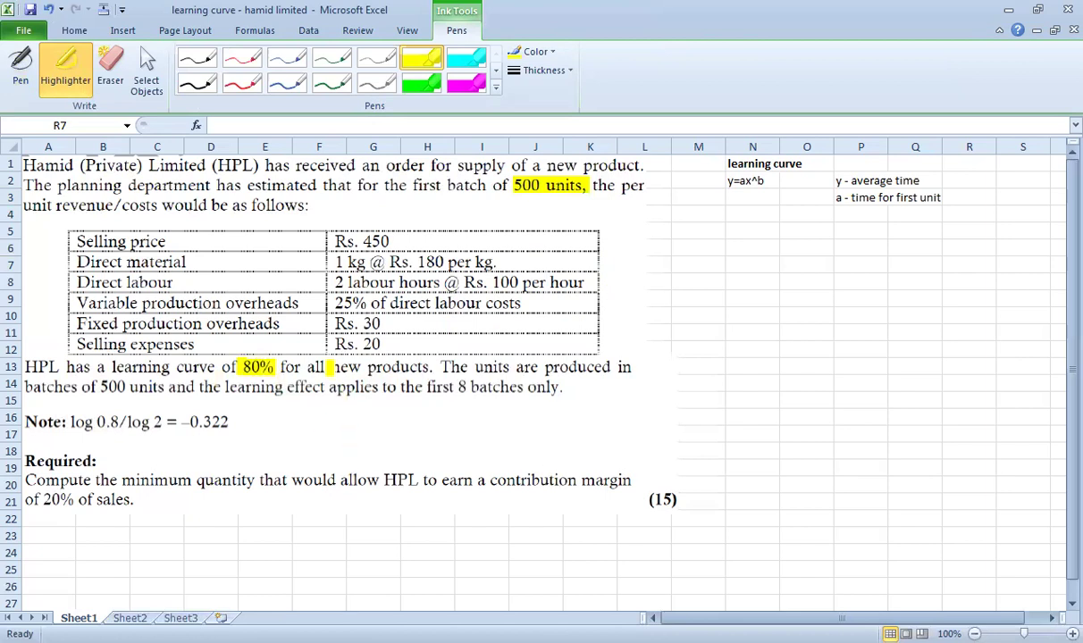
{"action": "left_click_drag", "start_coordinate": [330, 367], "coordinate": [435, 368]}
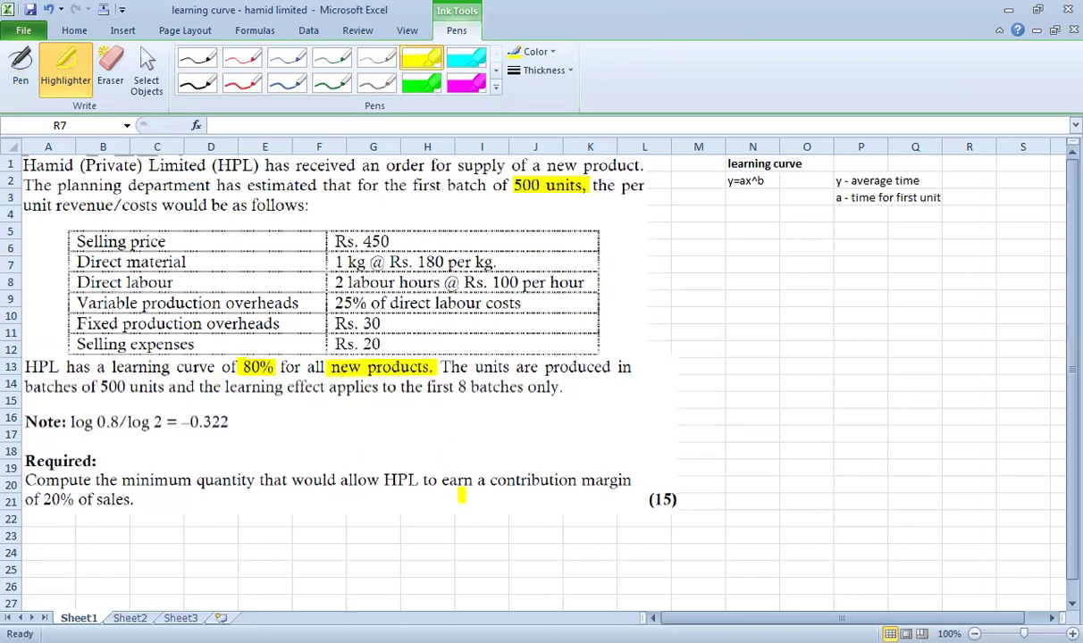
{"action": "left_click_drag", "start_coordinate": [101, 387], "coordinate": [165, 387]}
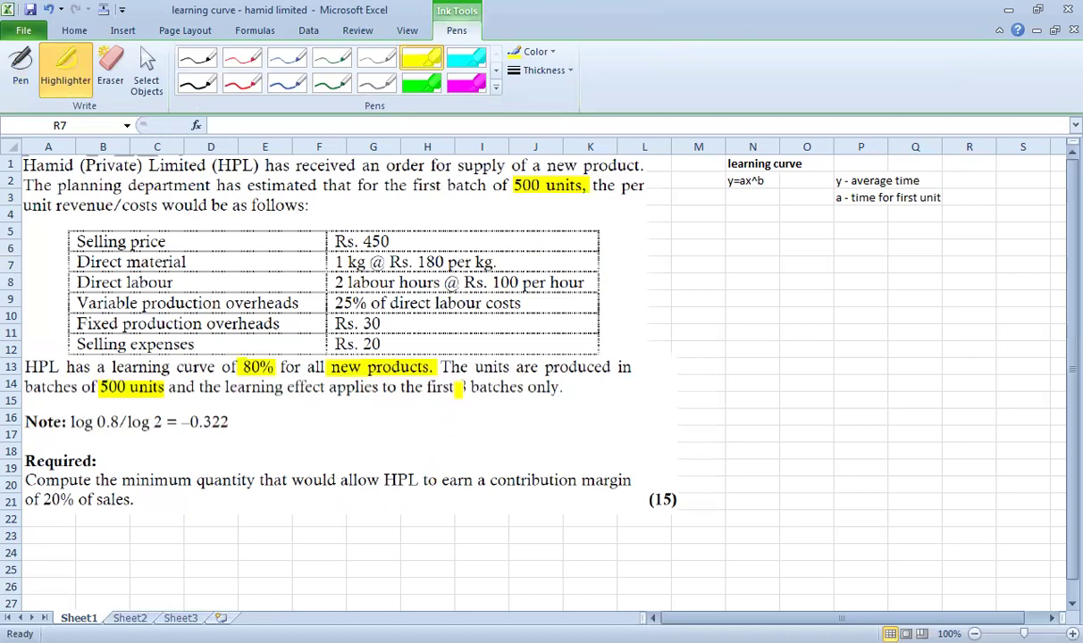
{"action": "left_click_drag", "start_coordinate": [462, 387], "coordinate": [560, 387]}
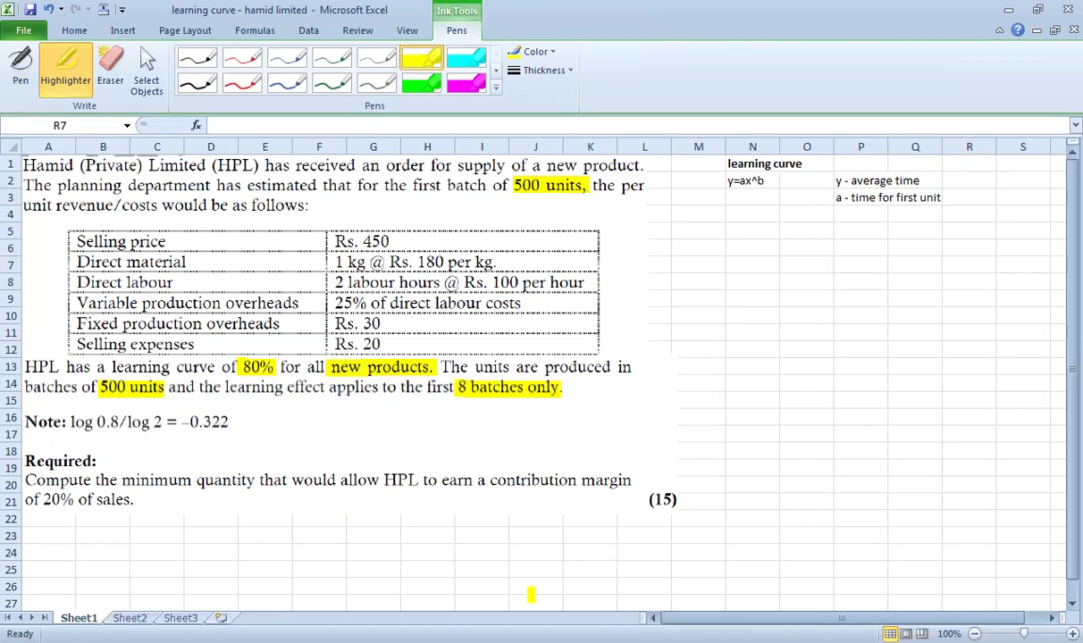
- Mark yellow highlighter lines beneath the log note, "HPL", "20% of sales" and the "(15)" marks
{"action": "left_click_drag", "start_coordinate": [66, 437], "coordinate": [229, 440]}
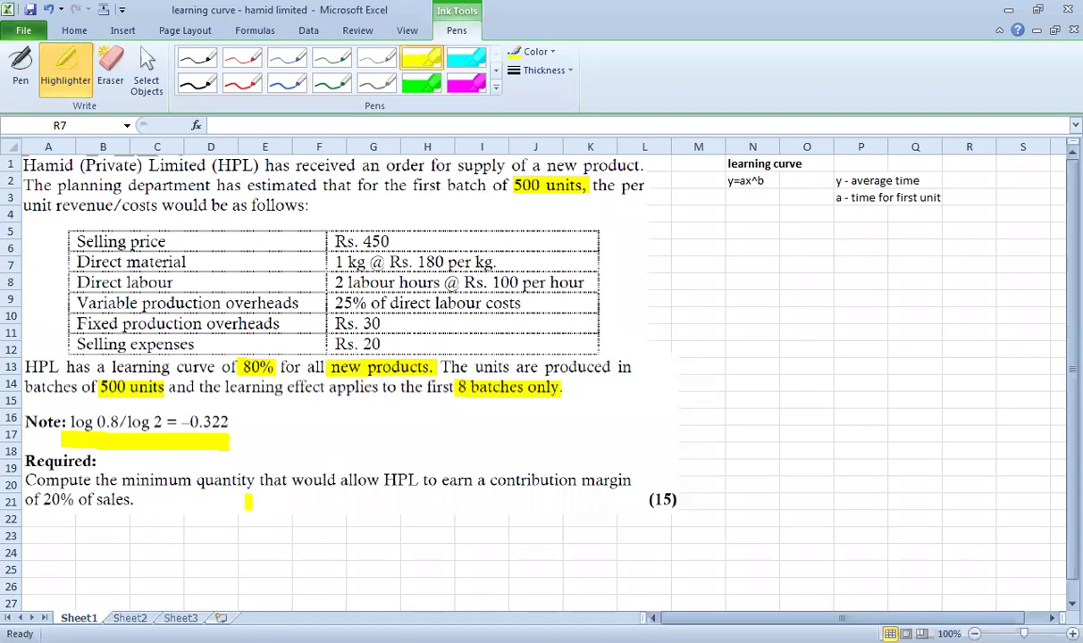
{"action": "left_click_drag", "start_coordinate": [379, 497], "coordinate": [420, 497]}
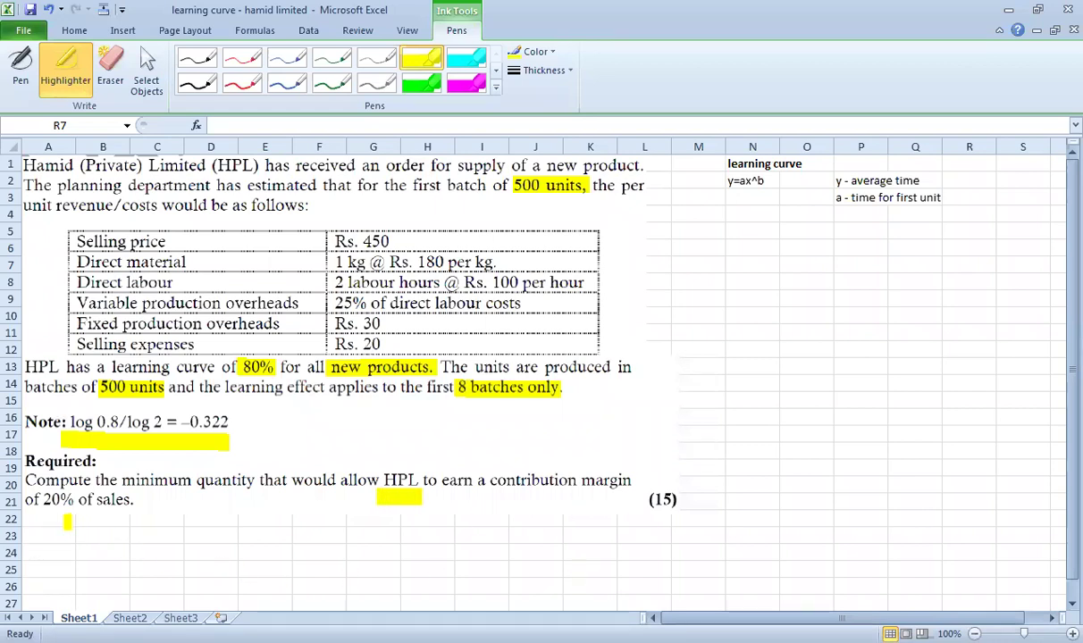
{"action": "left_click_drag", "start_coordinate": [42, 512], "coordinate": [134, 512]}
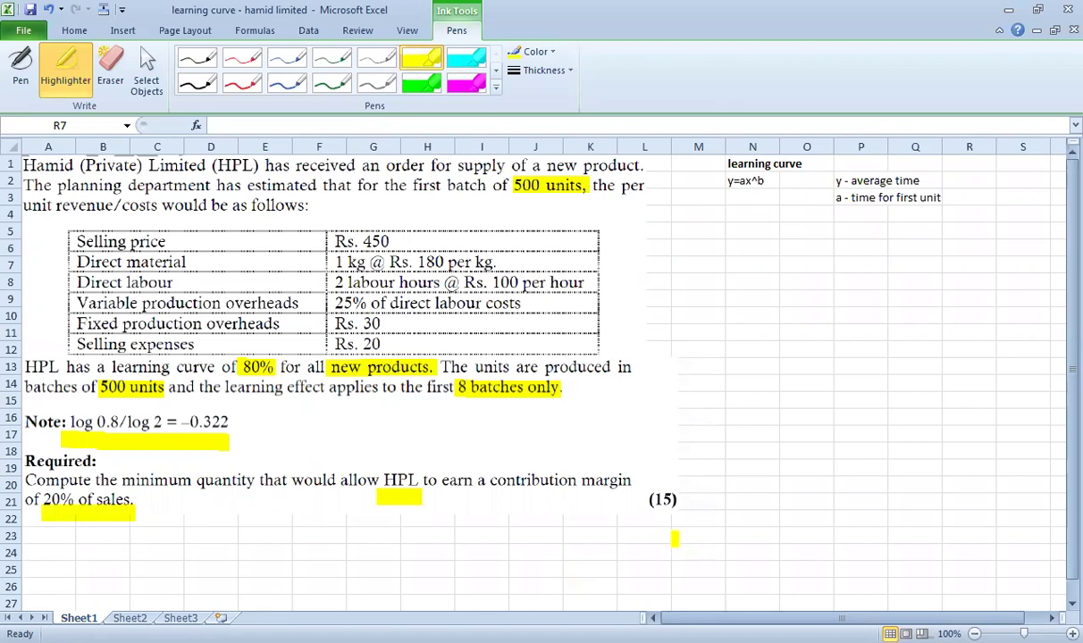
{"action": "left_click_drag", "start_coordinate": [665, 516], "coordinate": [679, 517]}
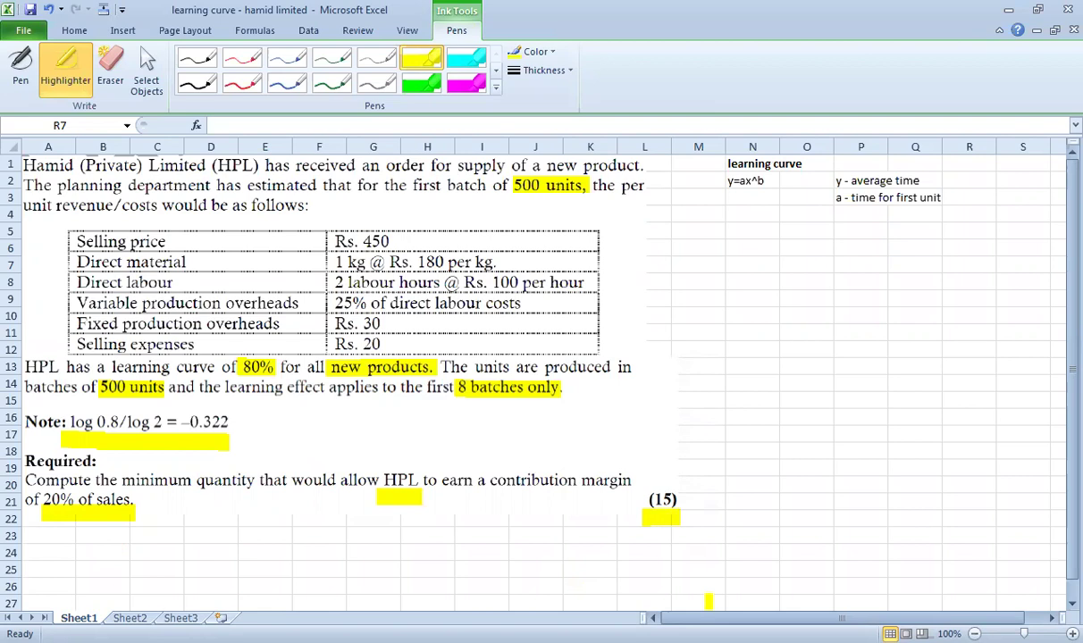
- With a thick red pen, bracket the opening paragraph, box its "500 units," and underline "revenue/costs"
{"action": "left_click", "coordinate": [250, 88]}
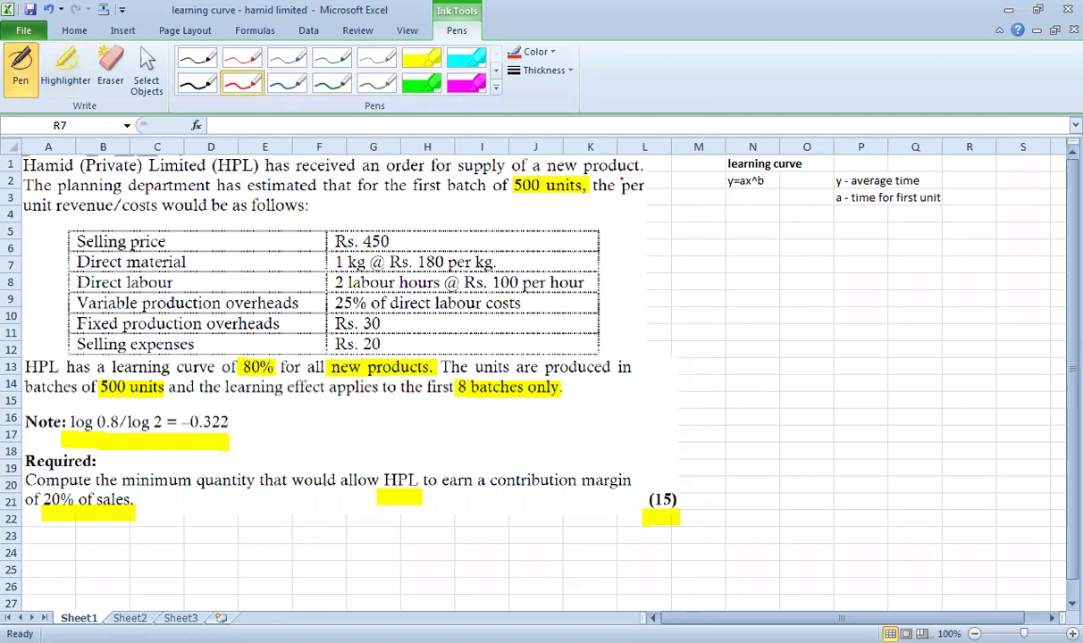
{"action": "mouse_move", "coordinate": [641, 157]}
{"action": "left_mouse_down"}
{"action": "mouse_move", "coordinate": [658, 202]}
{"action": "mouse_move", "coordinate": [634, 217]}
{"action": "left_mouse_up"}
{"action": "mouse_move", "coordinate": [515, 177]}
{"action": "left_mouse_down"}
{"action": "mouse_move", "coordinate": [515, 191]}
{"action": "mouse_move", "coordinate": [571, 198]}
{"action": "mouse_move", "coordinate": [590, 198]}
{"action": "mouse_move", "coordinate": [590, 175]}
{"action": "left_mouse_up"}
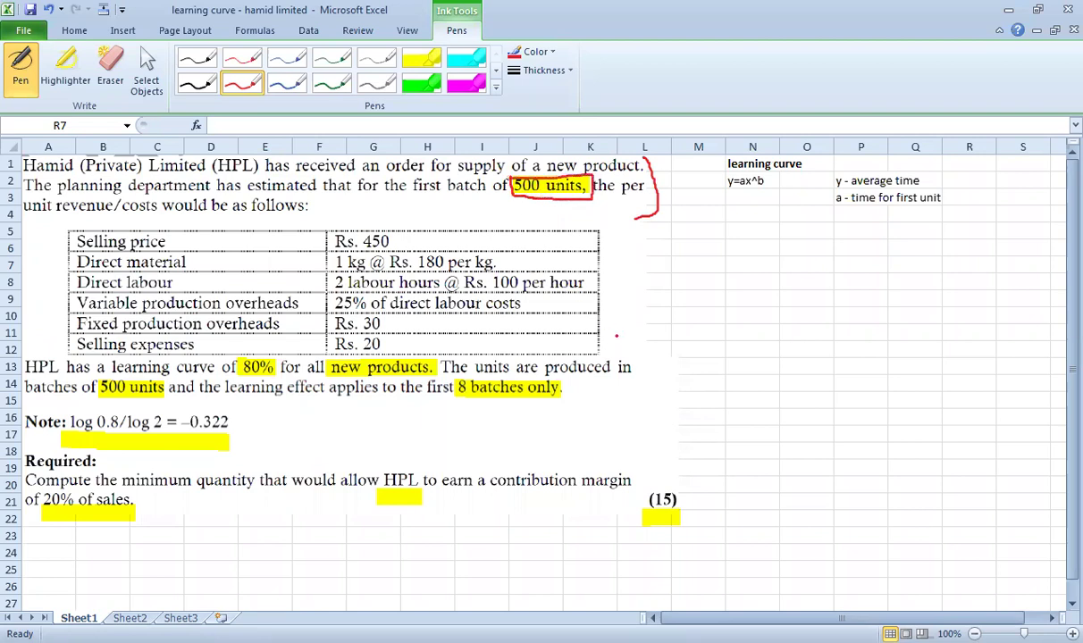
{"action": "left_click_drag", "start_coordinate": [53, 213], "coordinate": [156, 212]}
- Underline "80%", "new products", "500 units" and "8 batches only" in red, and draw a red box around "–0.322"
{"action": "left_click_drag", "start_coordinate": [236, 375], "coordinate": [427, 375]}
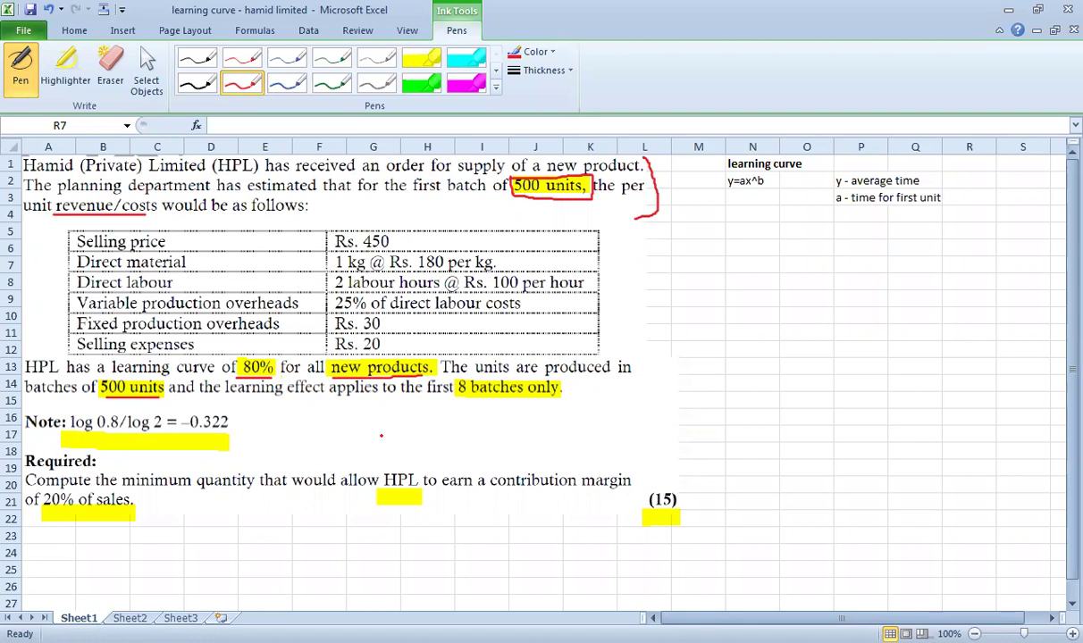
{"action": "left_click_drag", "start_coordinate": [453, 399], "coordinate": [561, 400]}
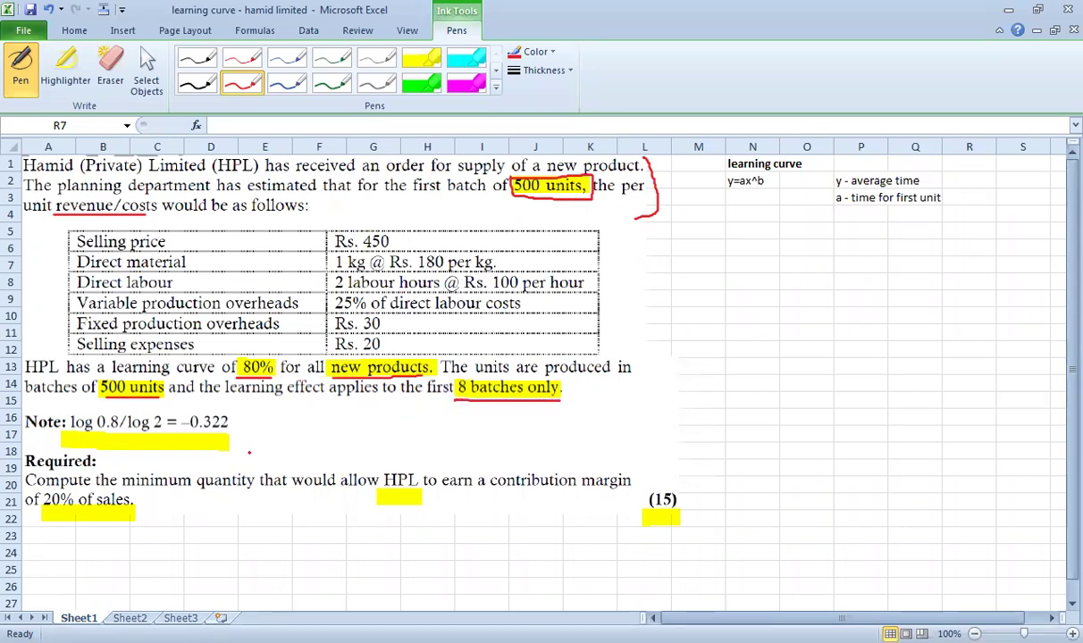
{"action": "mouse_move", "coordinate": [176, 407]}
{"action": "left_mouse_down"}
{"action": "mouse_move", "coordinate": [178, 430]}
{"action": "mouse_move", "coordinate": [246, 428]}
{"action": "mouse_move", "coordinate": [248, 410]}
{"action": "mouse_move", "coordinate": [178, 408]}
{"action": "left_mouse_up"}
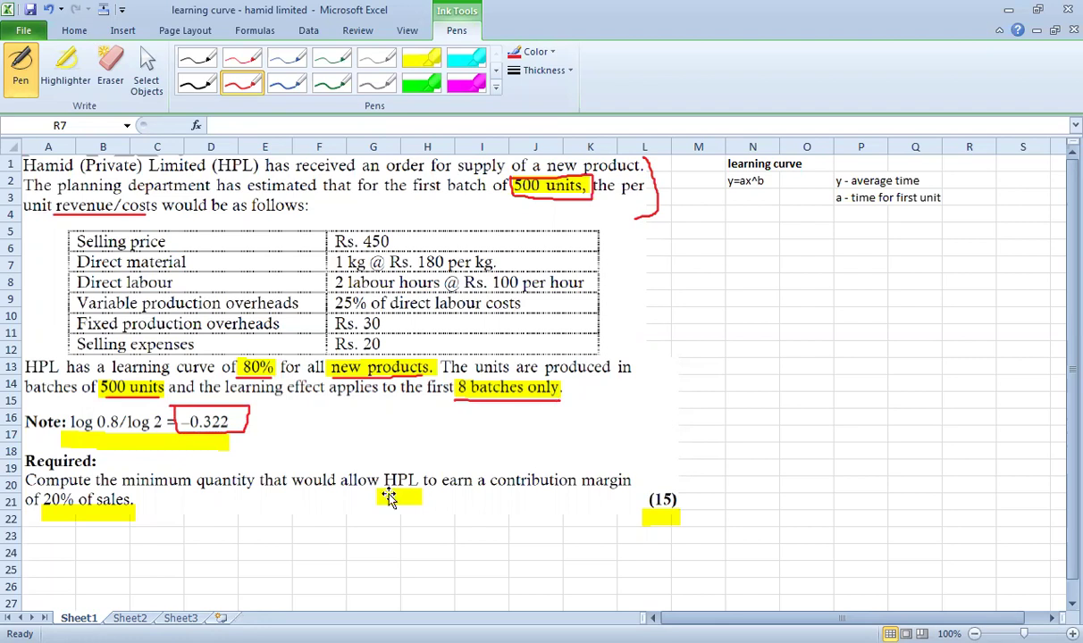
- Underline "20% of sales" in the requirement with the thick green pen, and stop inking
{"action": "left_click", "coordinate": [333, 82]}
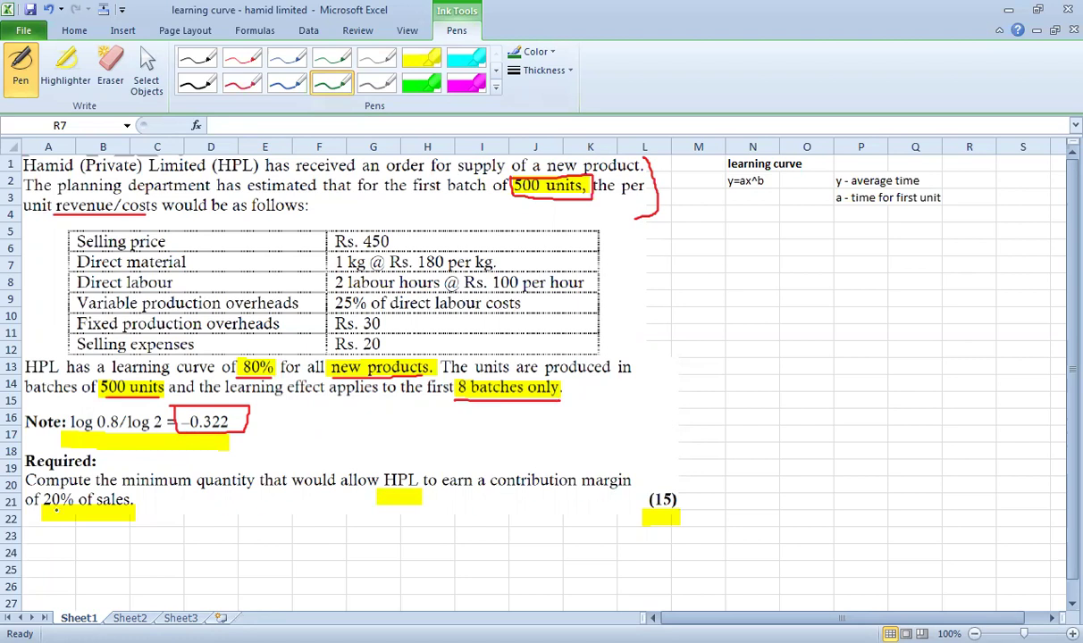
{"action": "left_click_drag", "start_coordinate": [49, 511], "coordinate": [135, 517]}
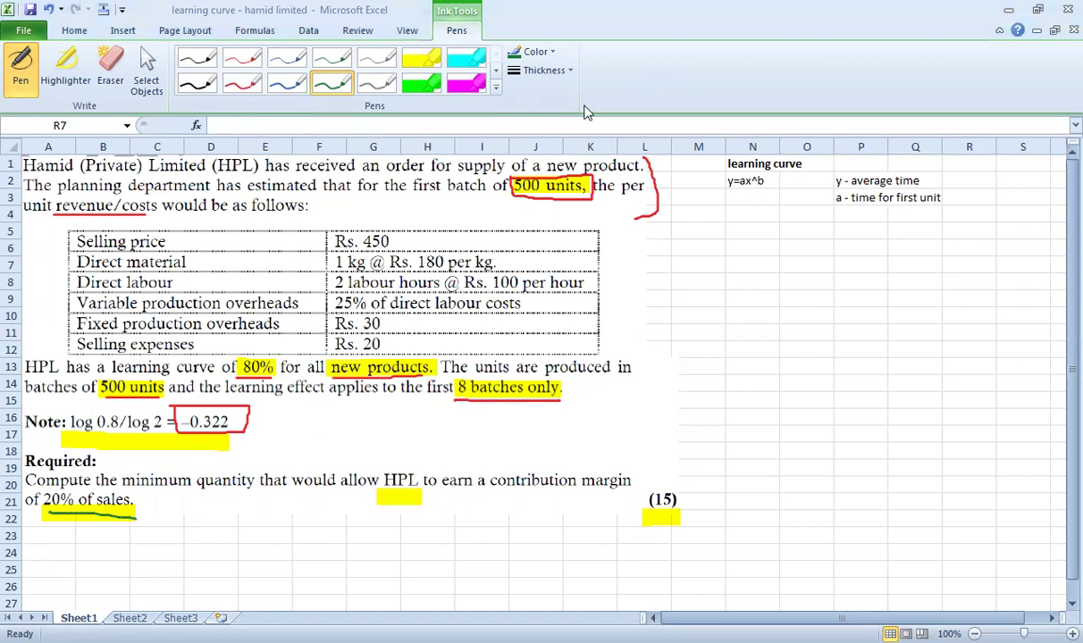
{"action": "key", "text": "Escape"}
- Enter the label "selling price" in N4 and its value 450 in P4
{"action": "left_click", "coordinate": [774, 230]}
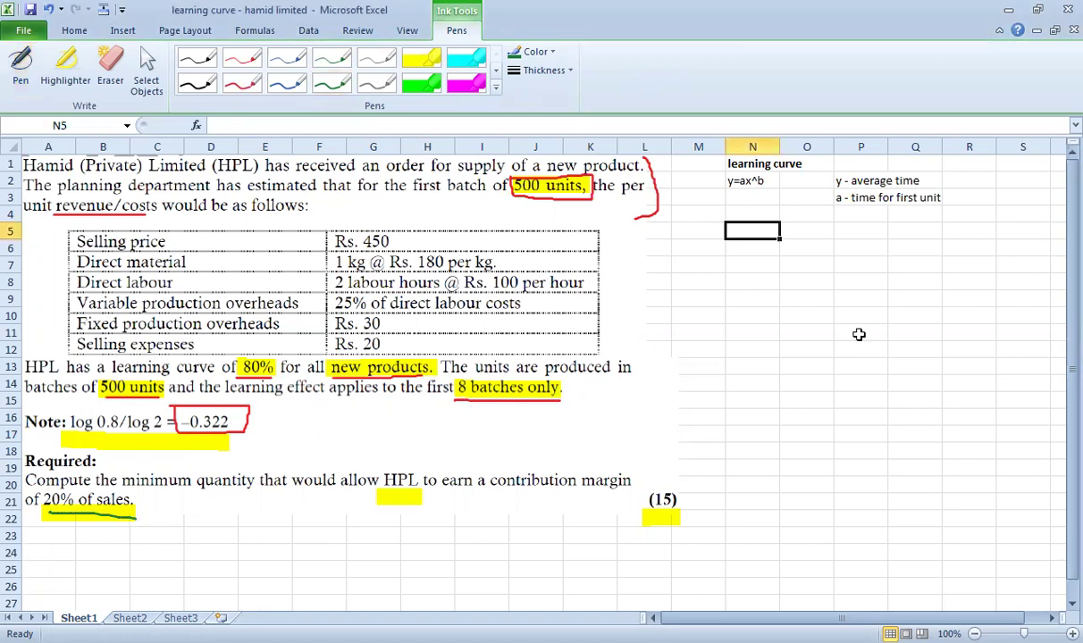
{"action": "key", "text": "Up"}
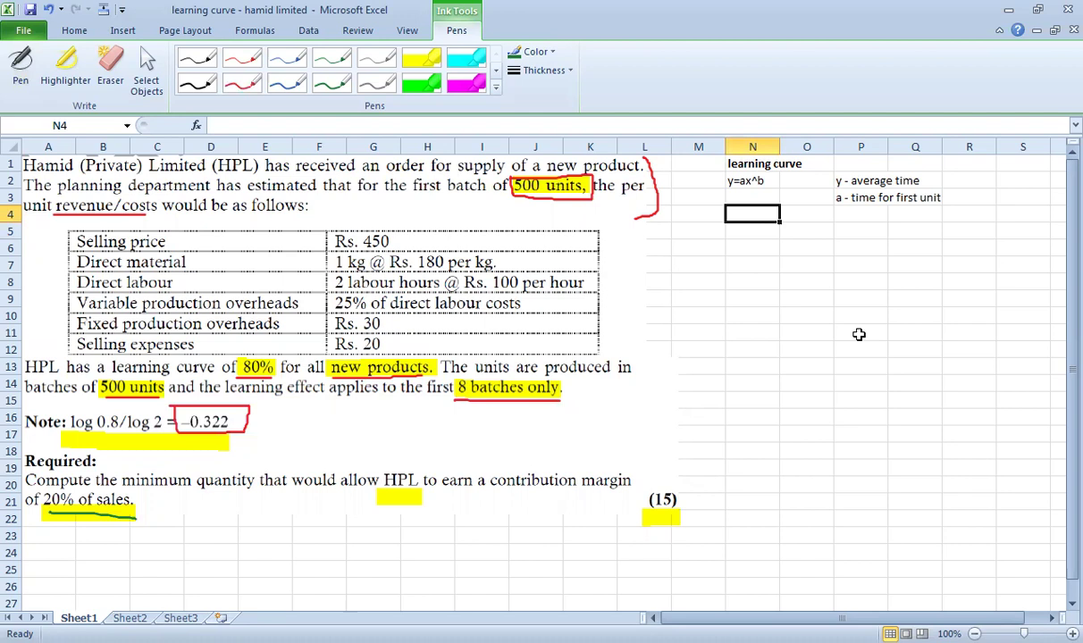
{"action": "type", "text": "se"}
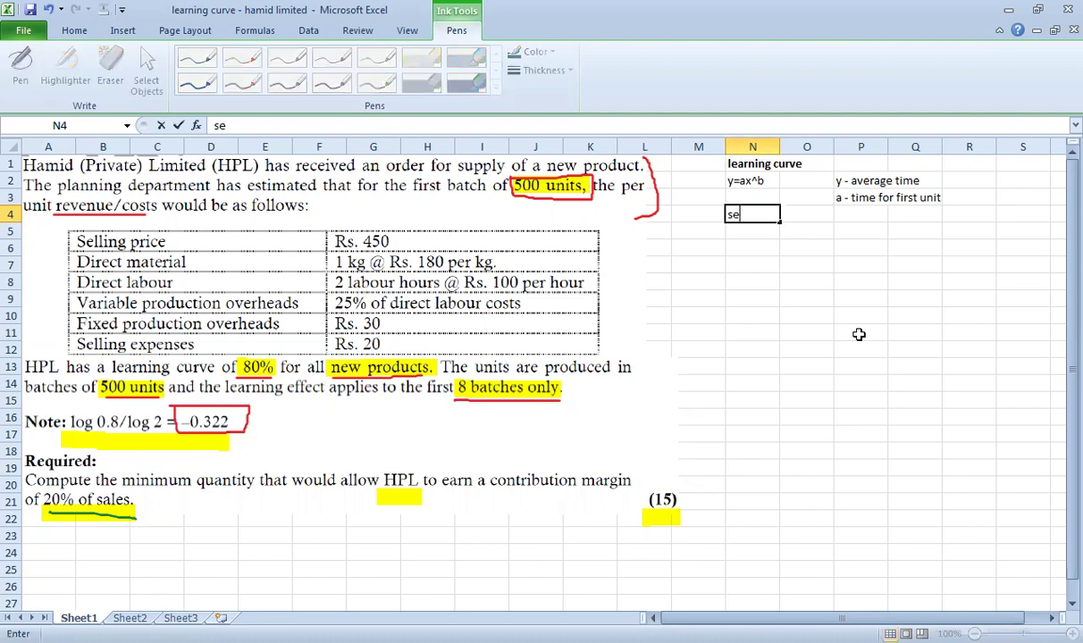
{"action": "type", "text": "lling price"}
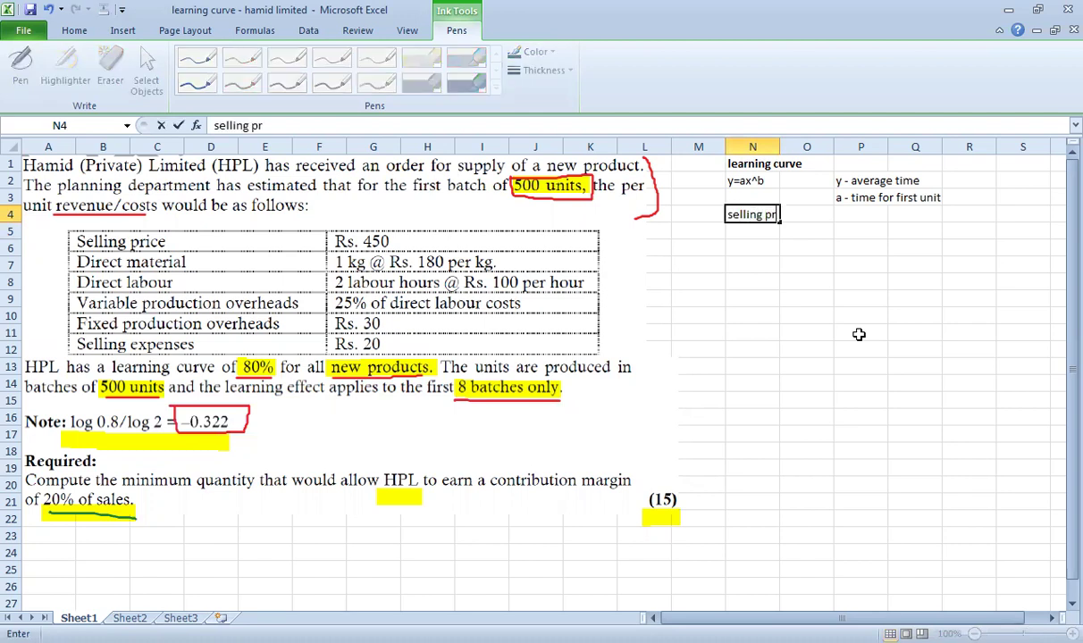
{"action": "key", "text": "Tab"}
{"action": "key", "text": "Tab"}
{"action": "type", "text": "450"}
{"action": "key", "text": "Return"}
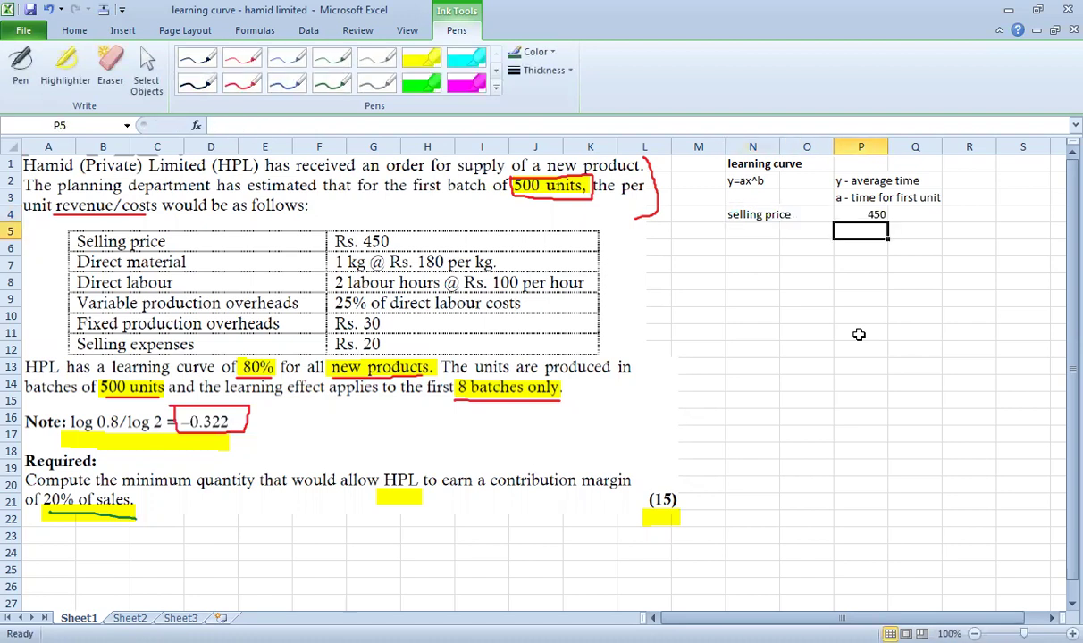
- Enter the label "variable cost" in N5 and calculate it in P5 as 80% of the selling price with =P4*80%
{"action": "left_click", "coordinate": [740, 230]}
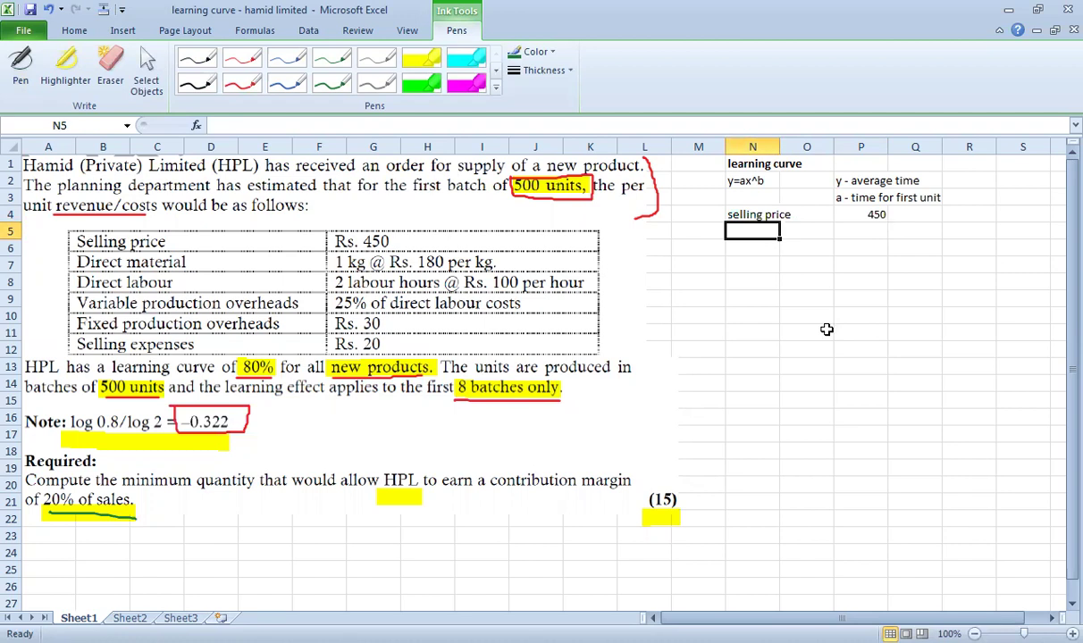
{"action": "type", "text": "va"}
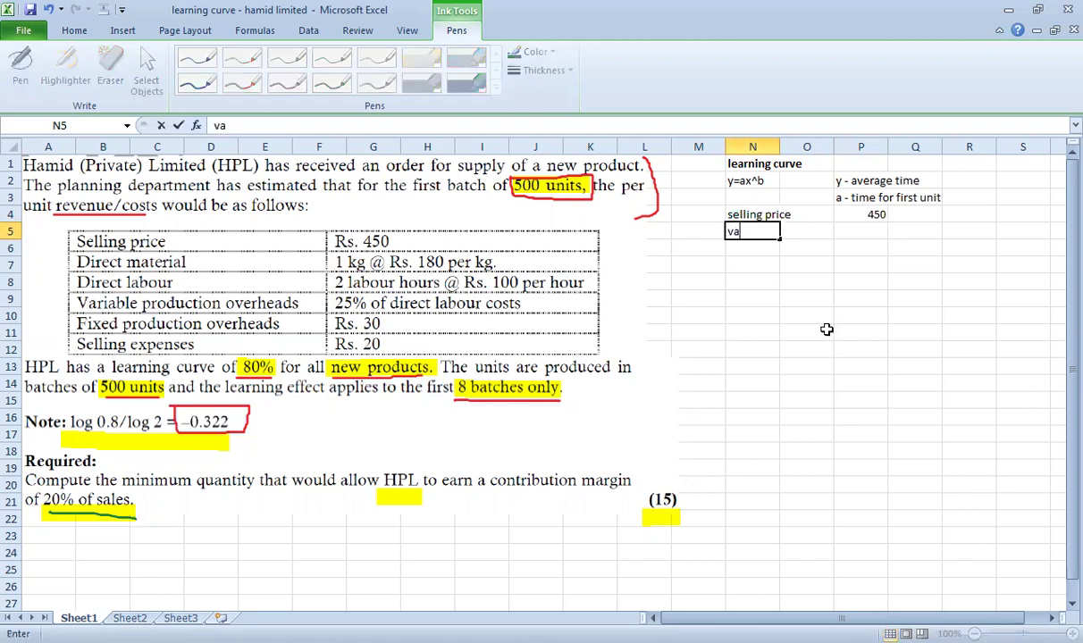
{"action": "type", "text": "riable cost"}
{"action": "key", "text": "Tab"}
{"action": "key", "text": "Tab"}
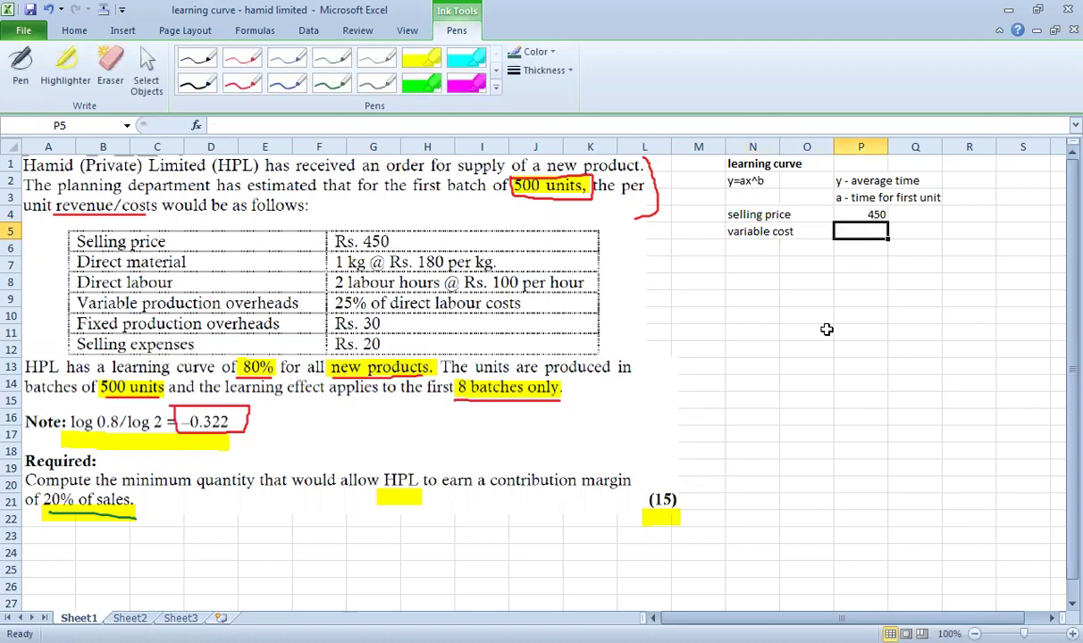
{"action": "type", "text": "="}
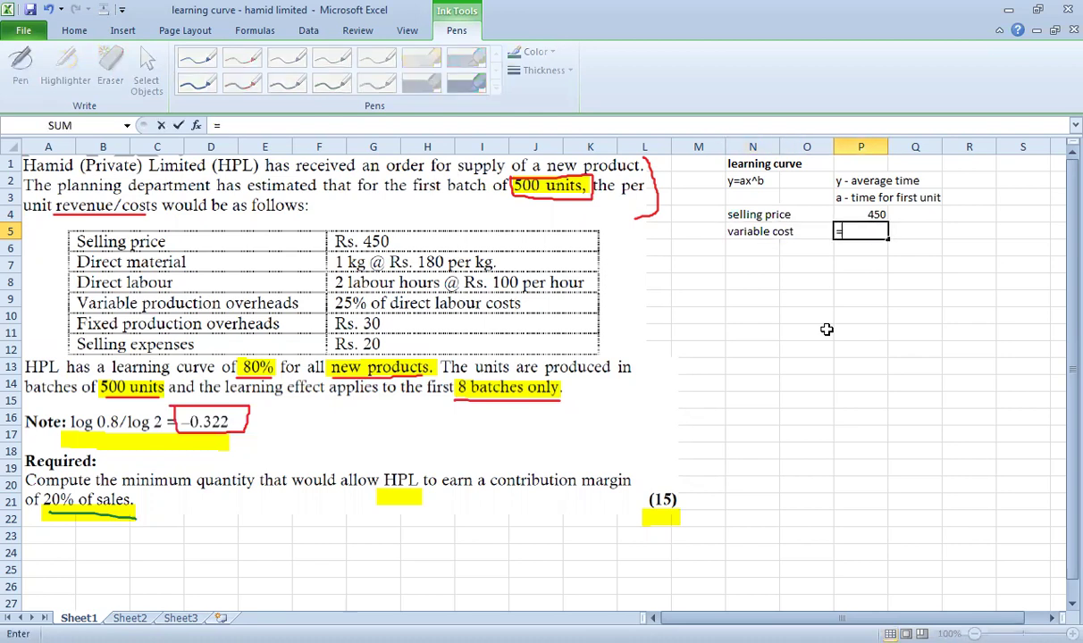
{"action": "key", "text": "Up"}
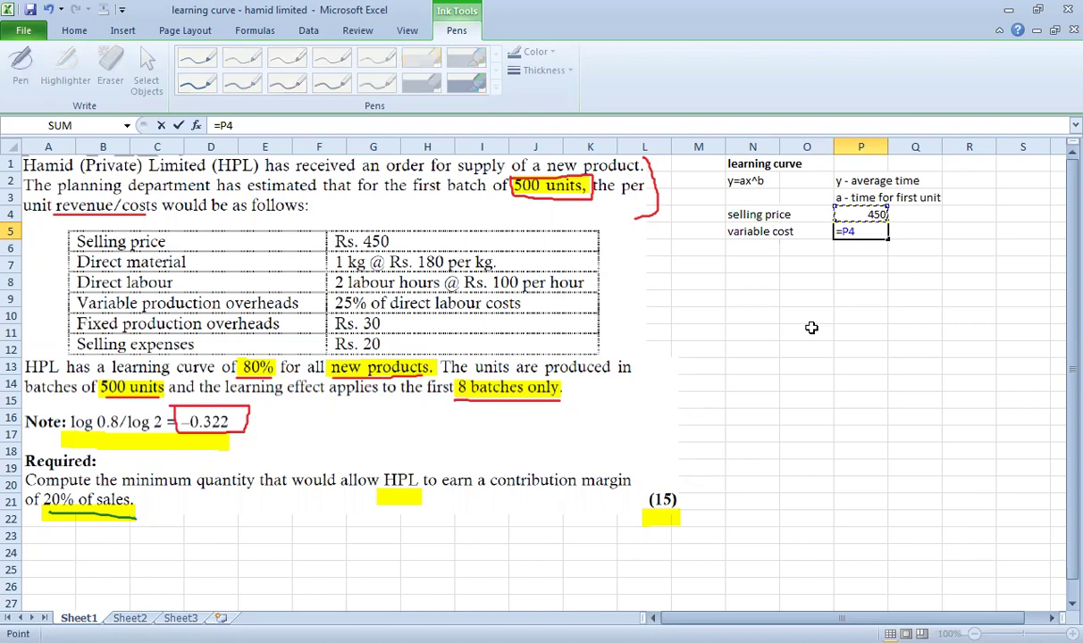
{"action": "type", "text": "*80%"}
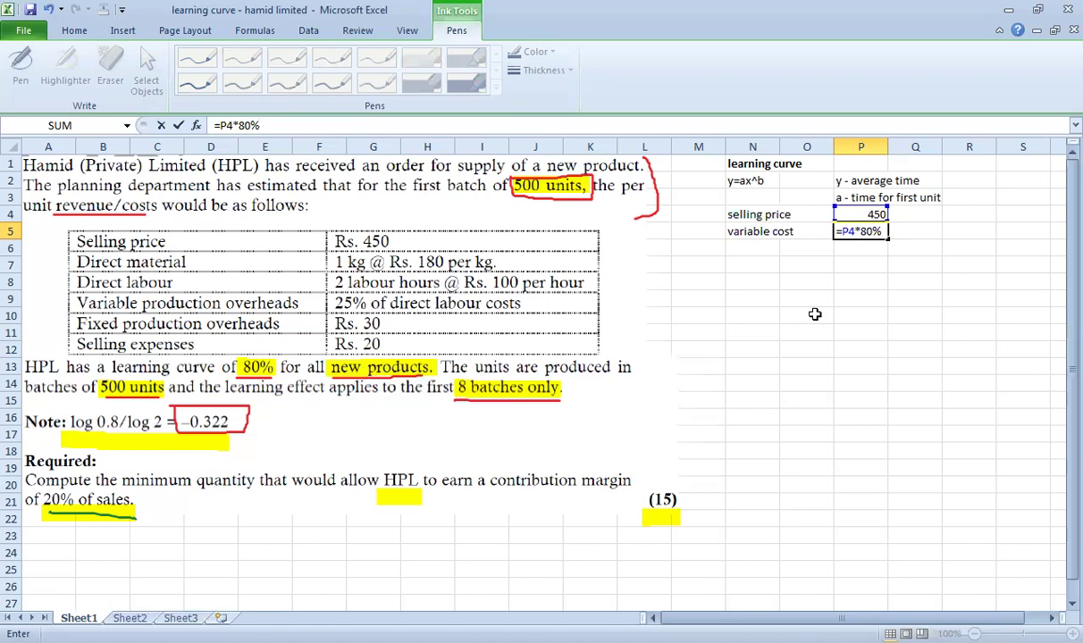
{"action": "key", "text": "Return"}
{"action": "key", "text": "Up"}
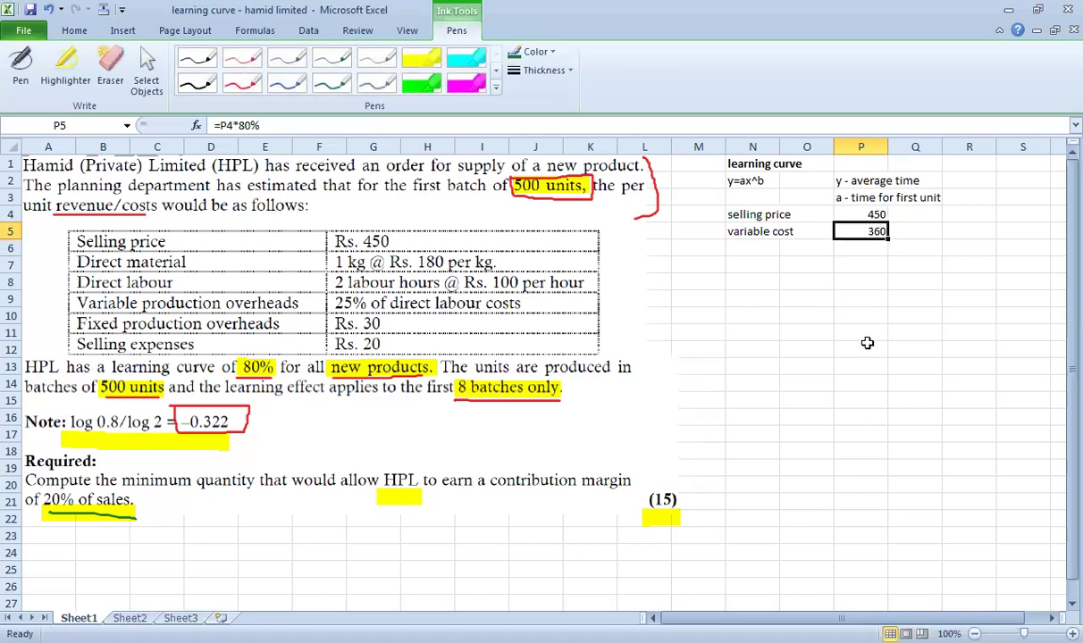
- Enter the label "material" in N6 and its value 180 in P6
{"action": "left_click", "coordinate": [727, 246]}
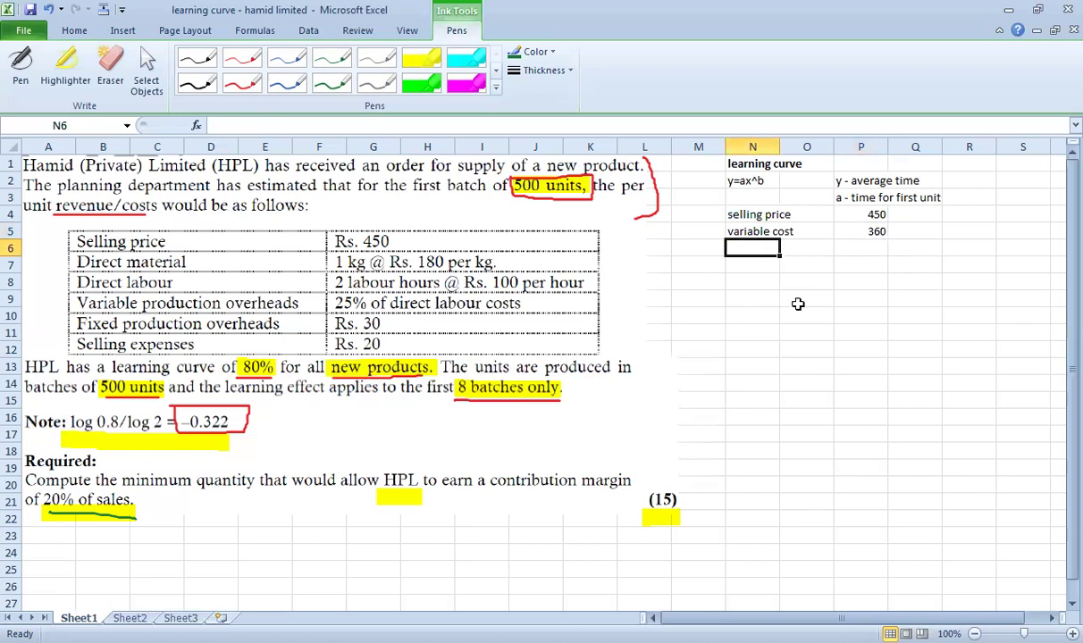
{"action": "type", "text": "m"}
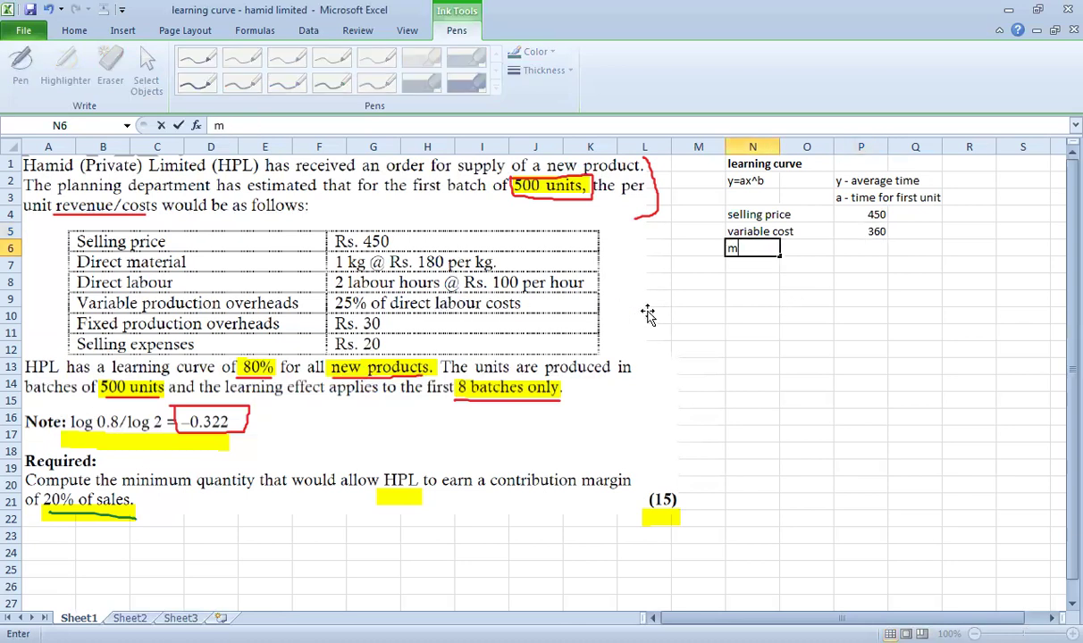
{"action": "type", "text": "aterial"}
{"action": "key", "text": "Tab"}
{"action": "key", "text": "Tab"}
{"action": "type", "text": "180"}
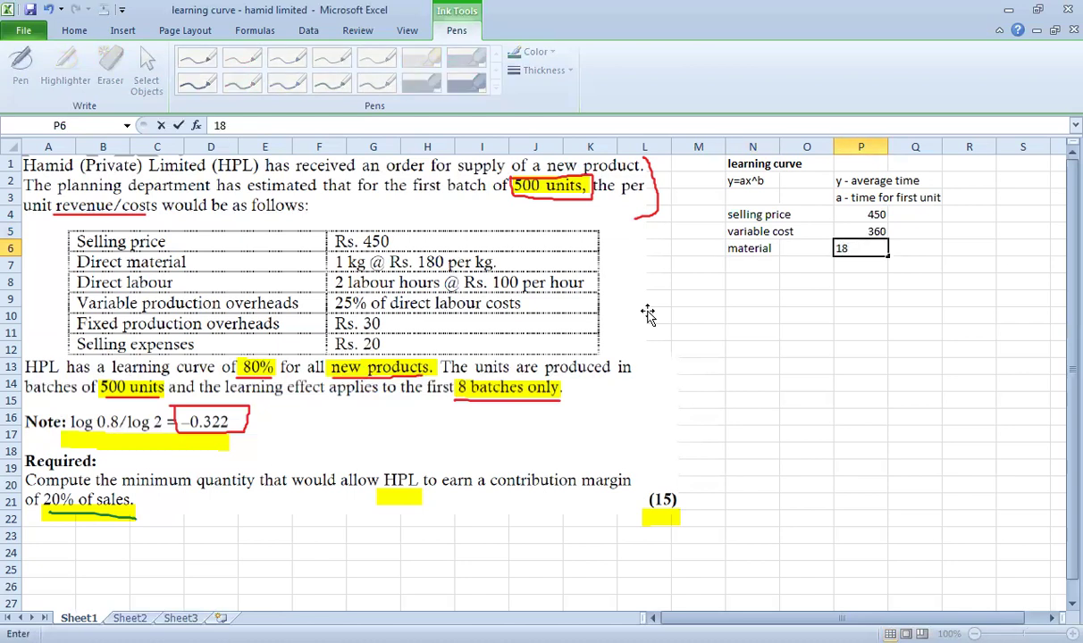
- Enter the label "selling price" in N7 and the value 20 in P7
{"action": "left_click", "coordinate": [755, 266]}
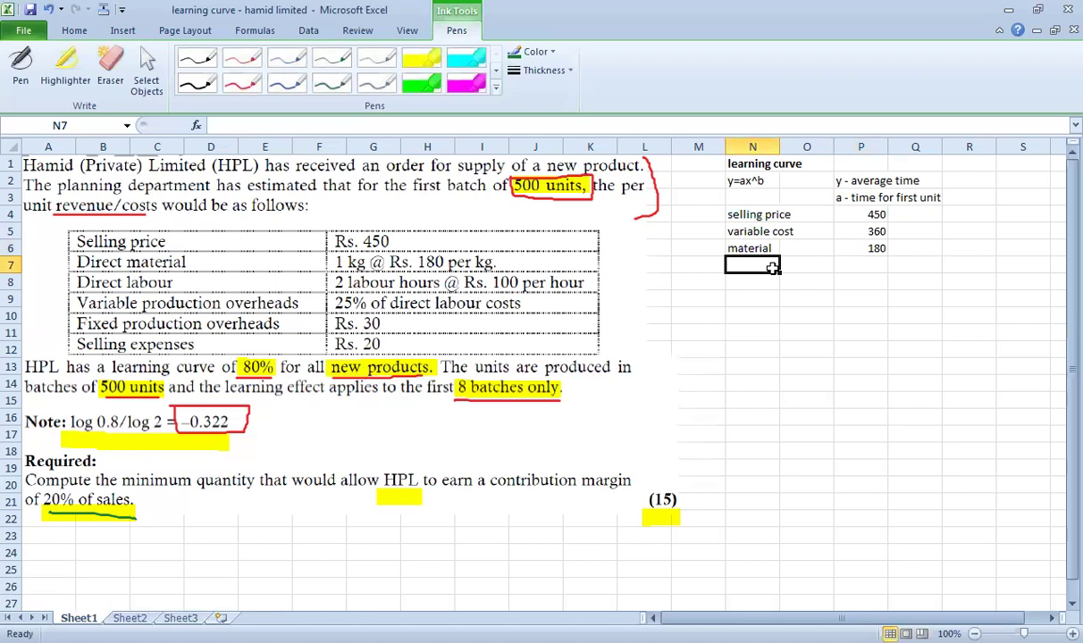
{"action": "type", "text": "selling "}
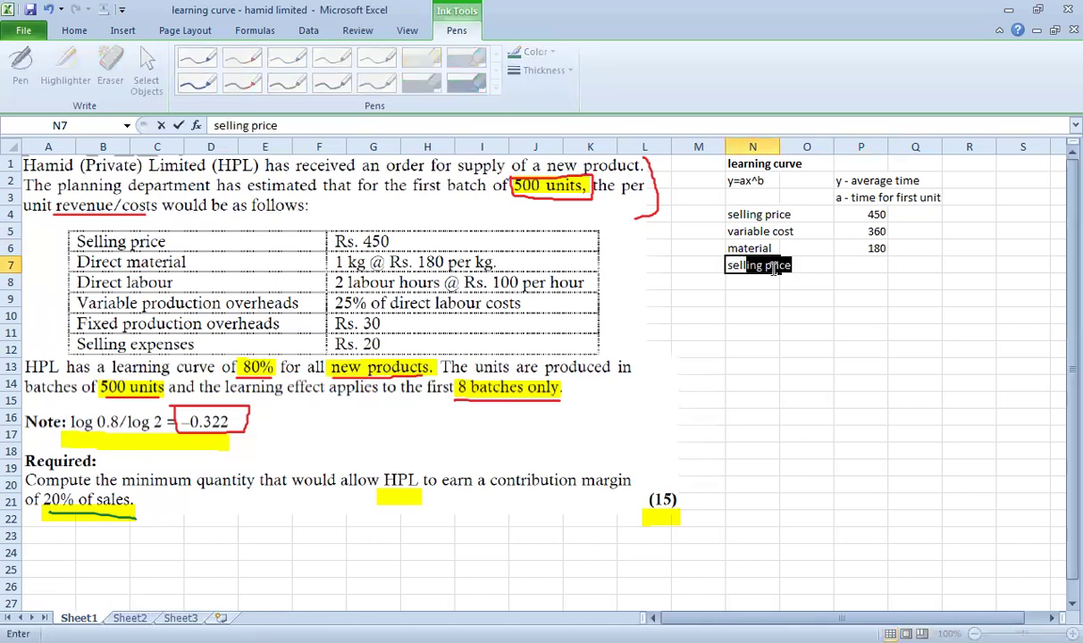
{"action": "type", "text": "price"}
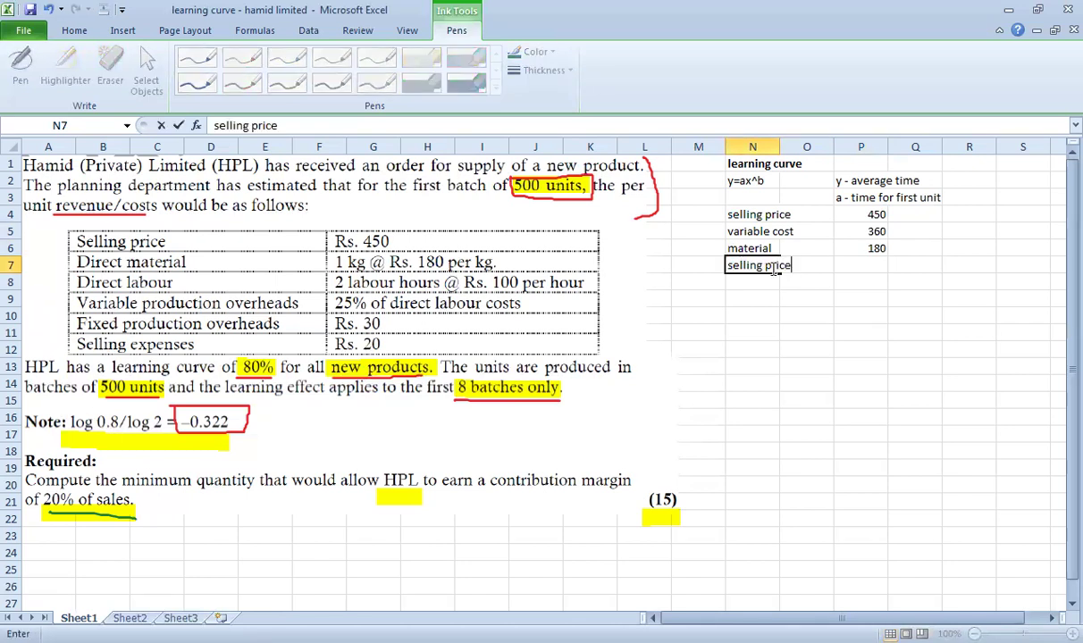
{"action": "key", "text": "Tab"}
{"action": "key", "text": "Tab"}
{"action": "type", "text": "20"}
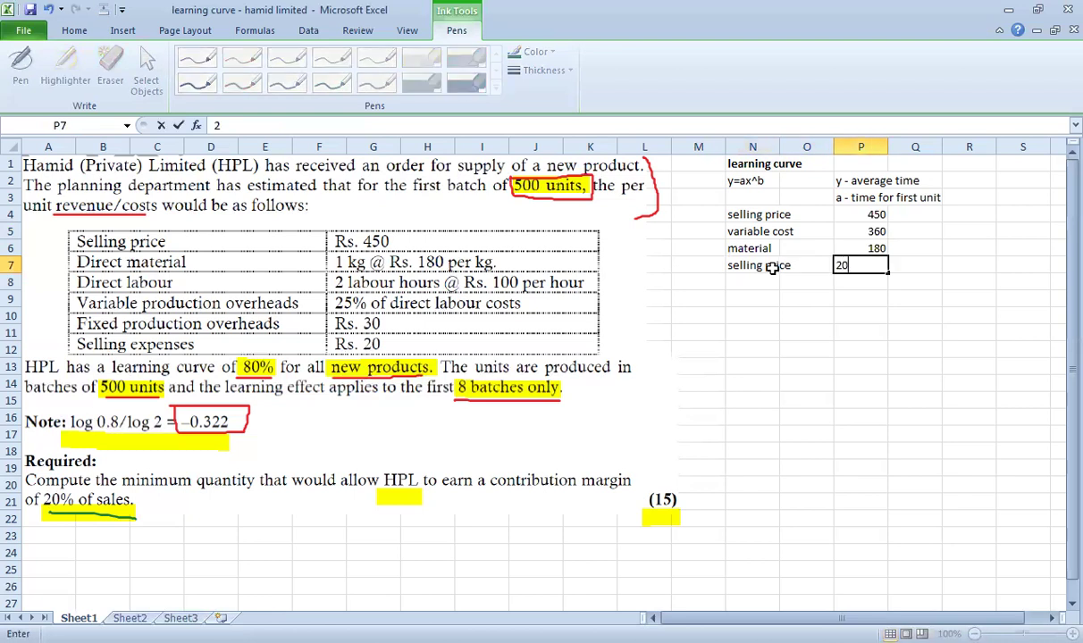
{"action": "key", "text": "Return"}
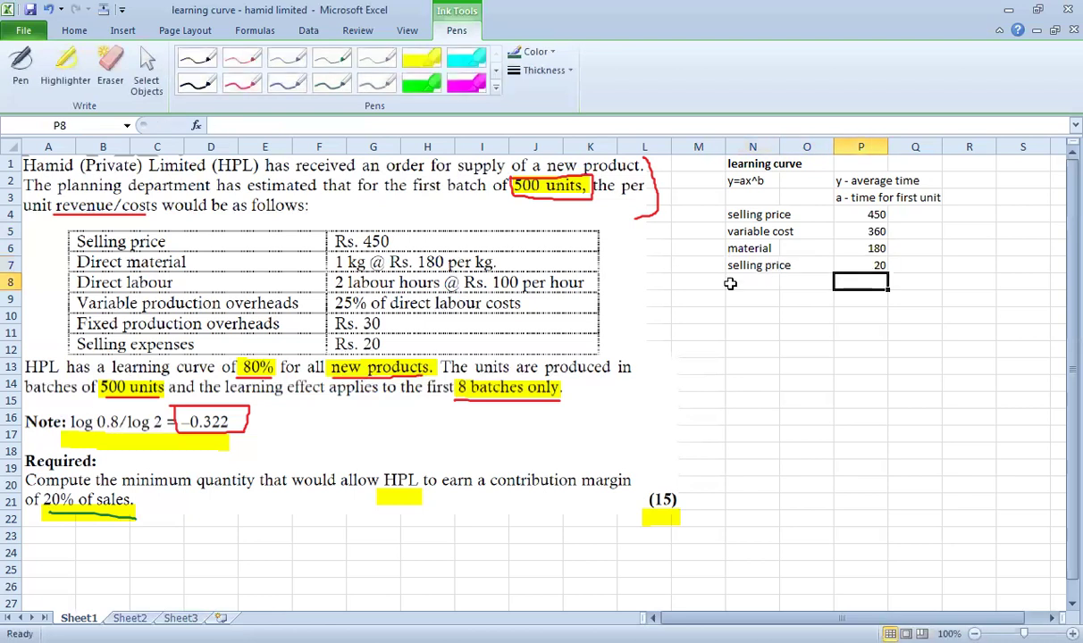
- Highlight the "Fixed production overheads Rs. 30" row and the words "contribution margin" in green, and stop inking
{"action": "left_click", "coordinate": [420, 83]}
{"action": "left_click_drag", "start_coordinate": [75, 323], "coordinate": [383, 323]}
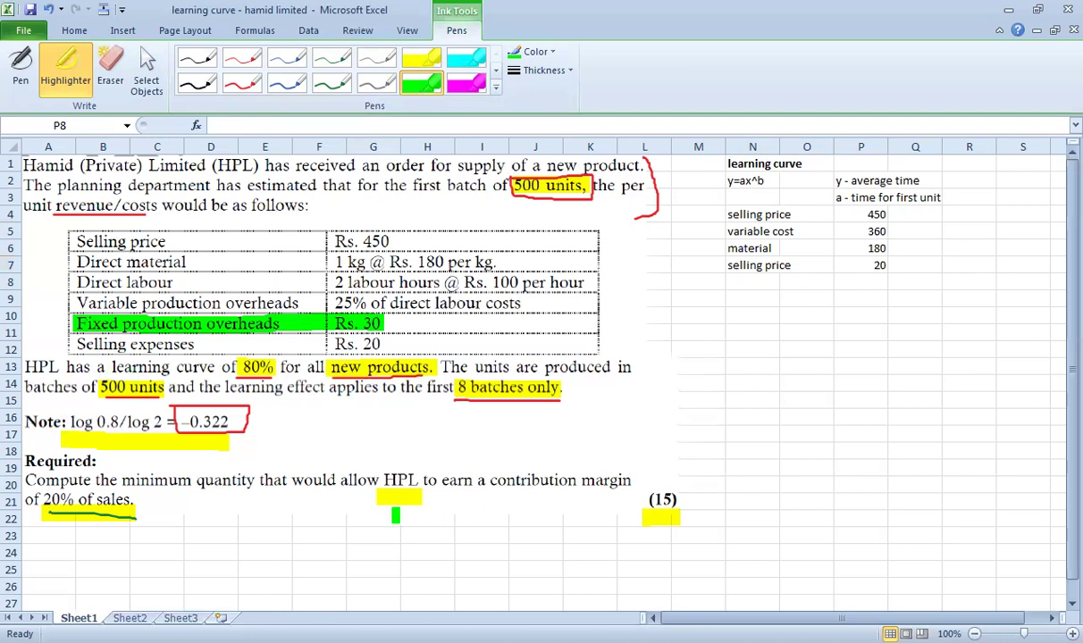
{"action": "left_click_drag", "start_coordinate": [487, 498], "coordinate": [626, 493]}
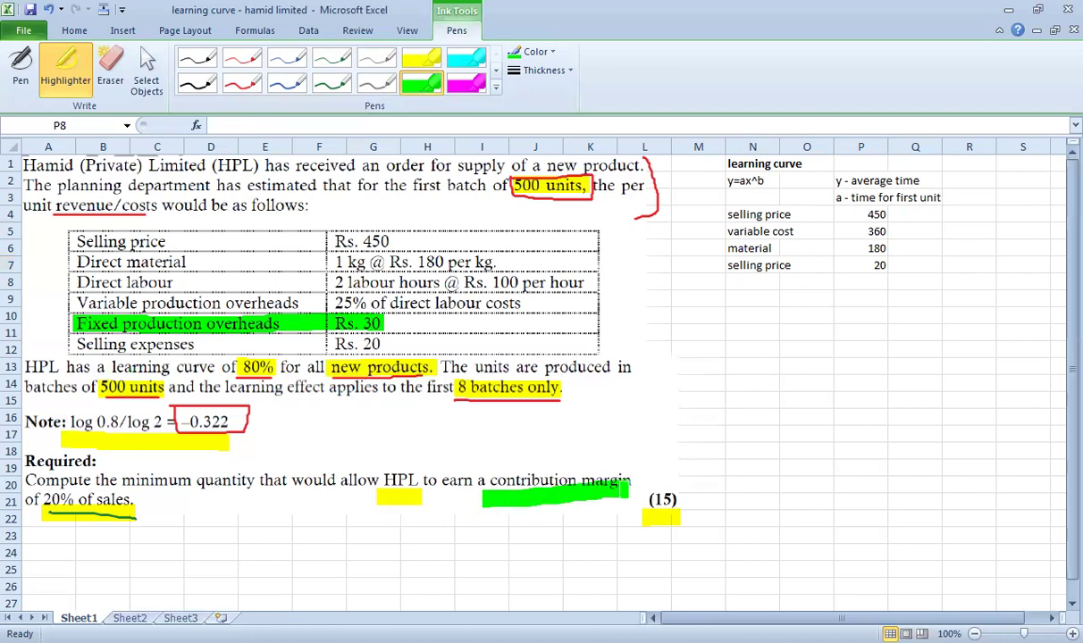
{"action": "mouse_move", "coordinate": [494, 481]}
{"action": "left_mouse_down"}
{"action": "mouse_move", "coordinate": [634, 487]}
{"action": "mouse_move", "coordinate": [490, 483]}
{"action": "left_mouse_up"}
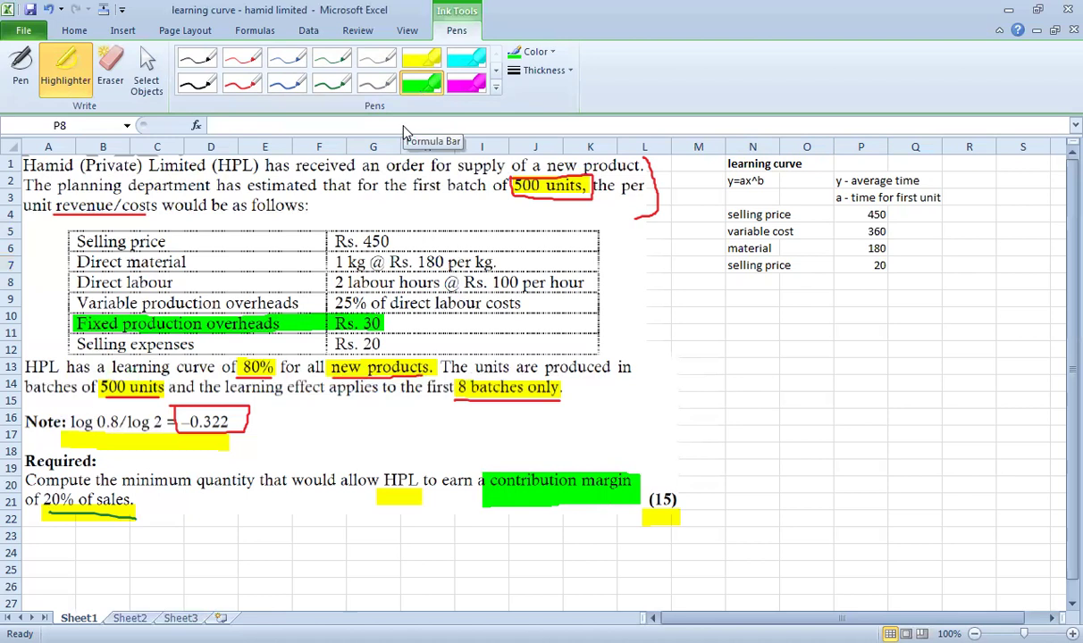
{"action": "key", "text": "Escape"}
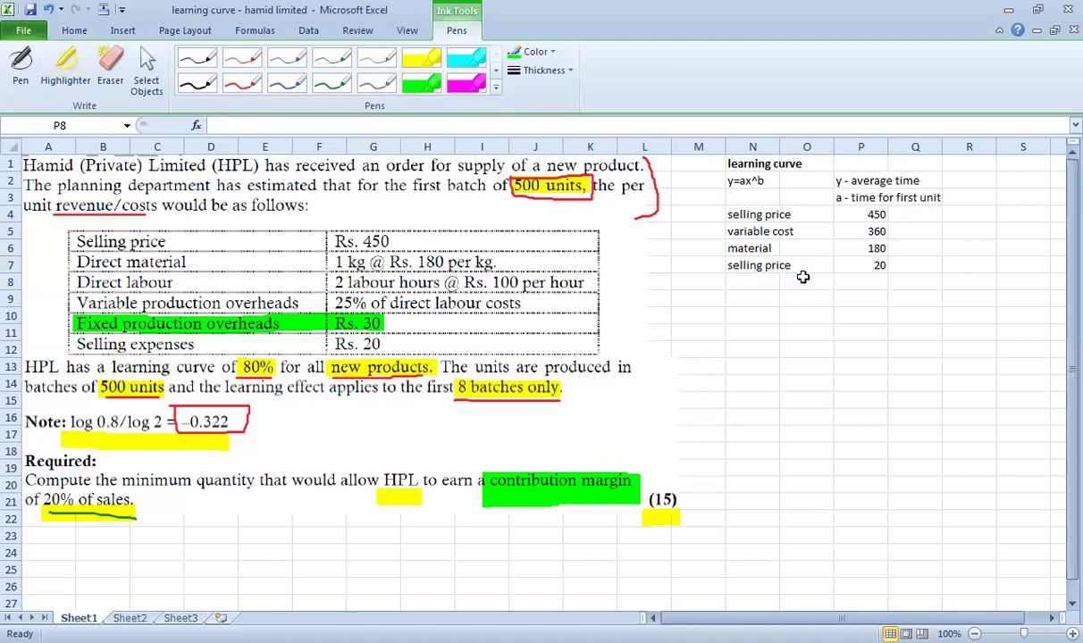
- Correct the label in N7 to "selling expense"
{"action": "left_click", "coordinate": [761, 282]}
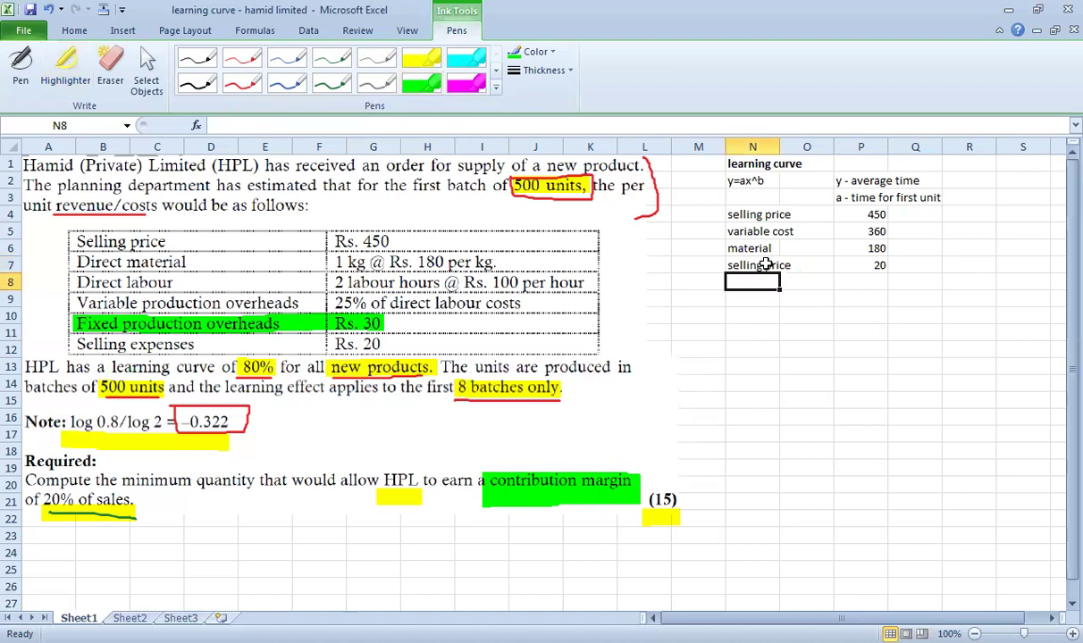
{"action": "key", "text": "Up"}
{"action": "key", "text": "F2"}
{"action": "key", "text": "shift+Home"}
{"action": "key", "text": "shift+Right"}
{"action": "key", "text": "shift+Right"}
{"action": "key", "text": "shift+Right"}
{"action": "key", "text": "shift+Right"}
{"action": "key", "text": "shift+Right"}
{"action": "key", "text": "shift+Right"}
{"action": "key", "text": "shift+Right"}
{"action": "key", "text": "shift+Right"}
{"action": "type", "text": "expense"}
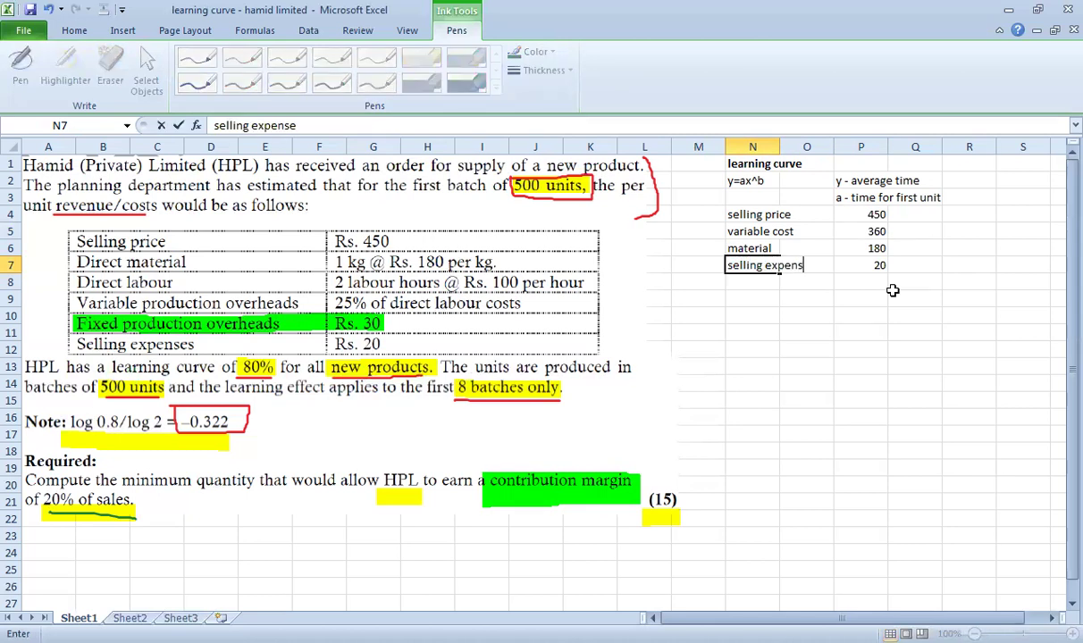
{"action": "key", "text": "Return"}
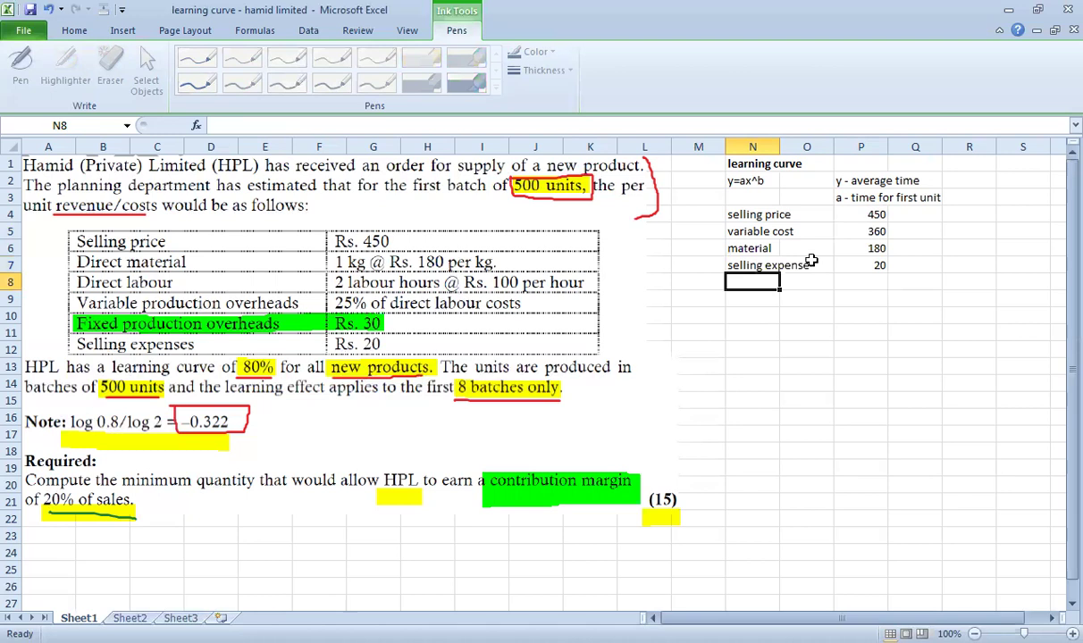
- Bracket the direct material to variable production overheads rows in yellow highlighter, highlight "25% of direct labour costs", and stop inking
{"action": "left_click", "coordinate": [65, 67]}
{"action": "left_click_drag", "start_coordinate": [66, 255], "coordinate": [55, 311]}
{"action": "mouse_move", "coordinate": [592, 261]}
{"action": "left_mouse_down"}
{"action": "mouse_move", "coordinate": [603, 288]}
{"action": "mouse_move", "coordinate": [595, 315]}
{"action": "left_mouse_up"}
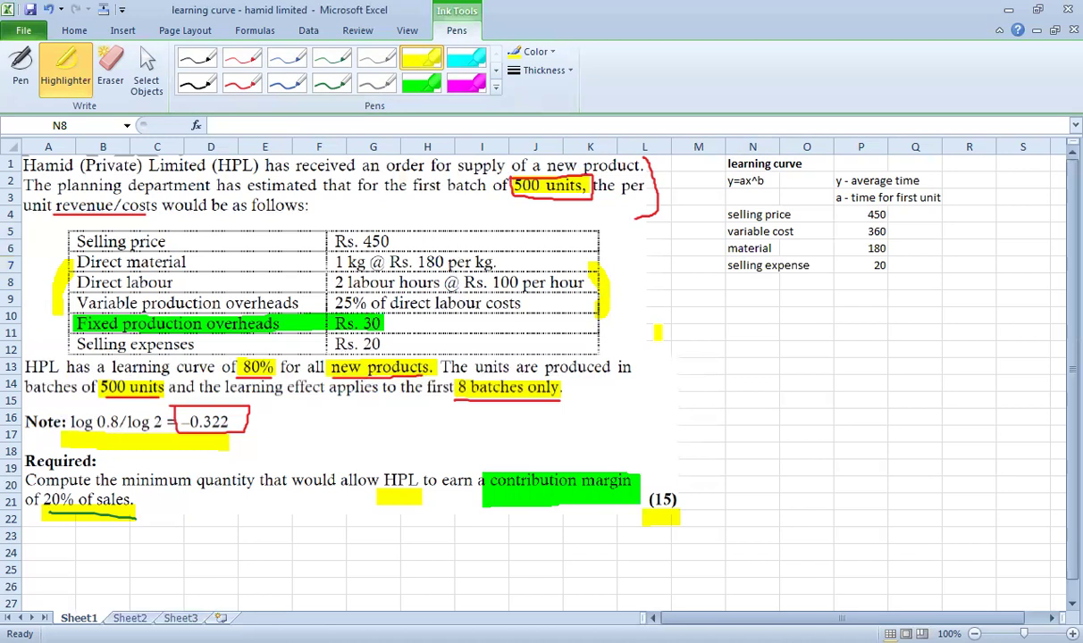
{"action": "left_click_drag", "start_coordinate": [333, 304], "coordinate": [520, 304]}
{"action": "key", "text": "Escape"}
- Enter the label "per hour var prod oh + labour cost" in F23
{"action": "left_click", "coordinate": [312, 535]}
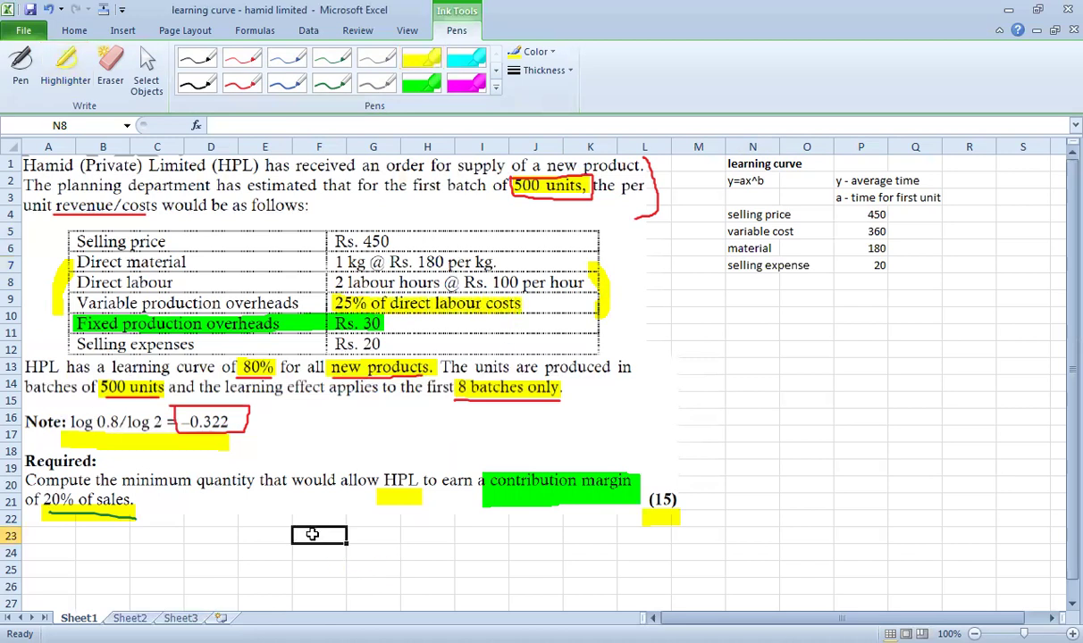
{"action": "type", "text": "per"}
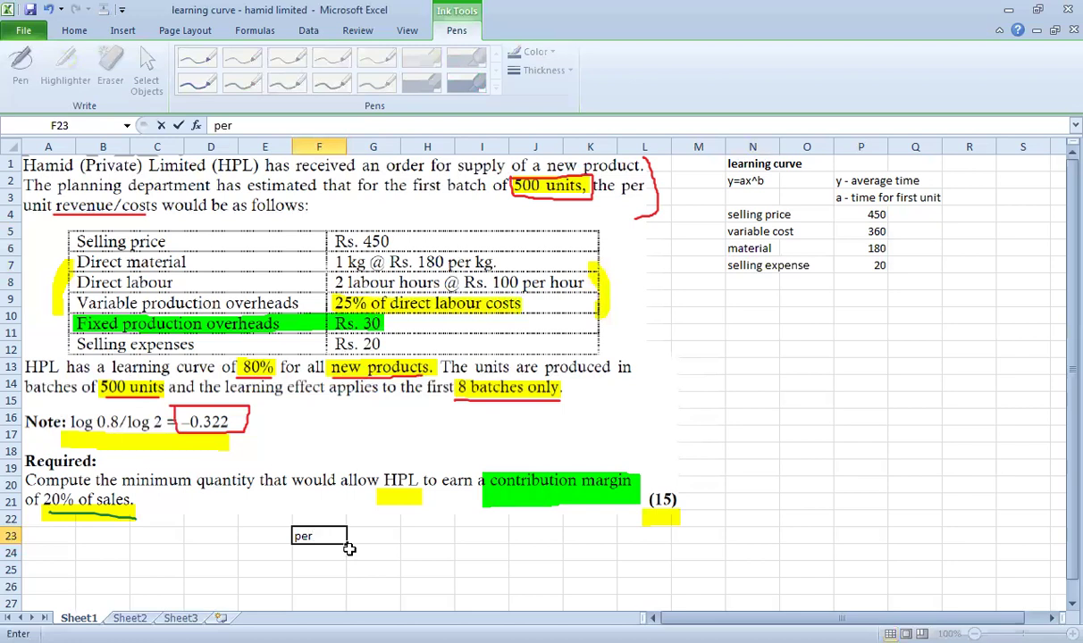
{"action": "type", "text": " hour"}
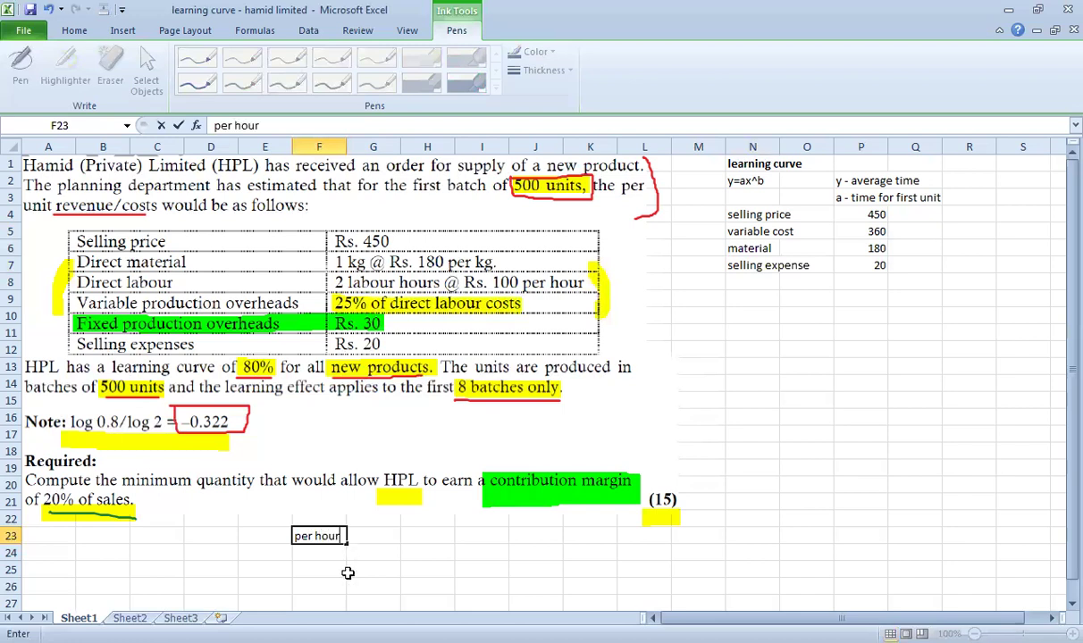
{"action": "type", "text": " var prod"}
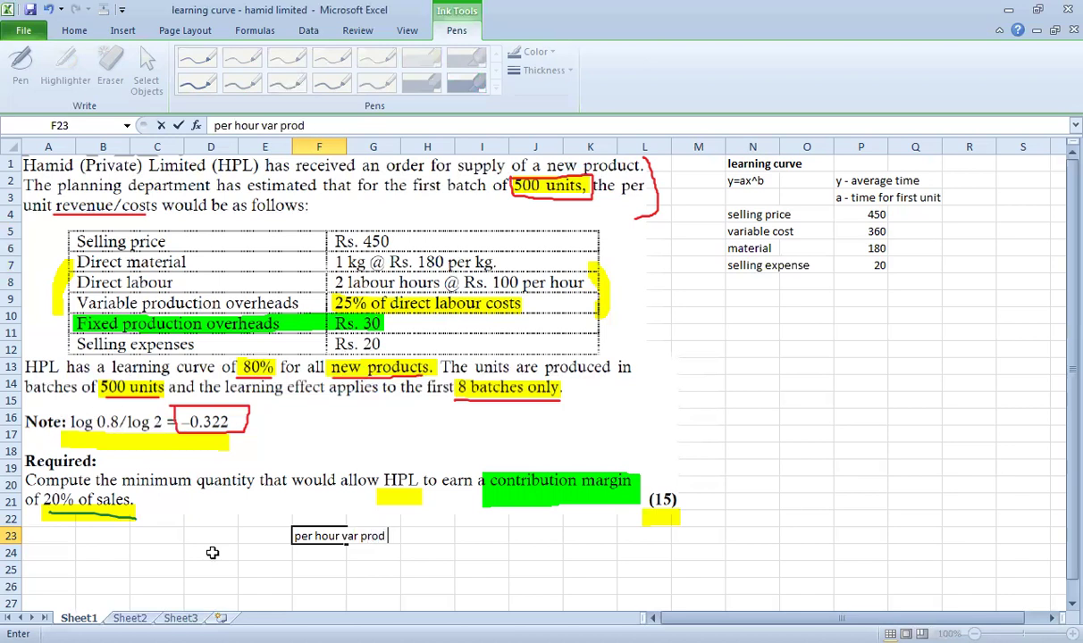
{"action": "type", "text": " oh + labour cost"}
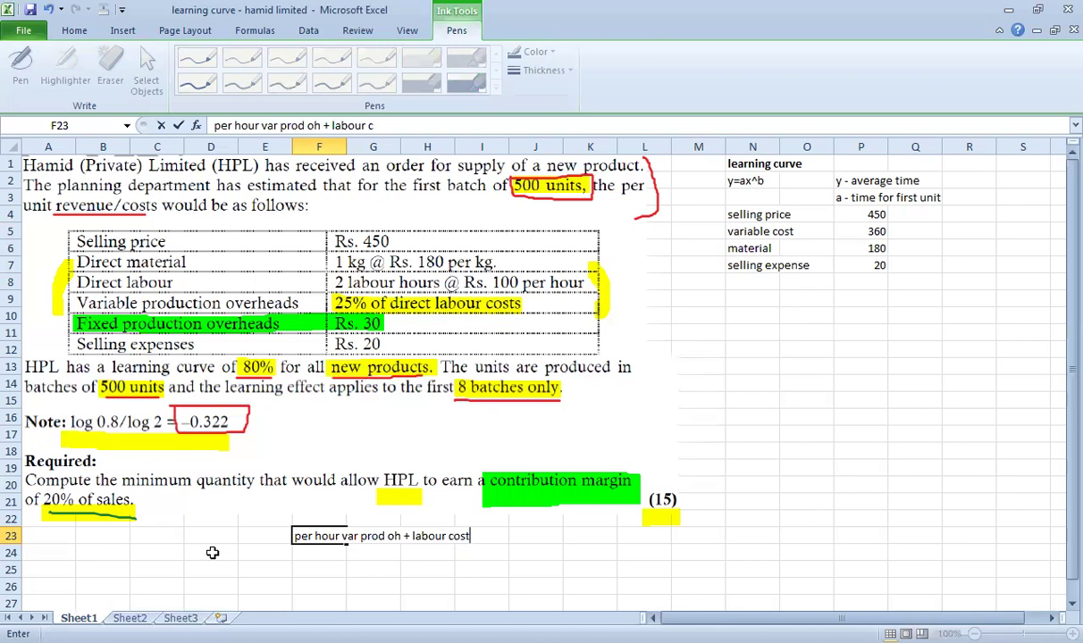
- Calculate the hourly labour plus variable overhead cost in J23 with =100*1.25
{"action": "key", "text": "Tab"}
{"action": "key", "text": "Tab"}
{"action": "key", "text": "Tab"}
{"action": "type", "text": "=1"}
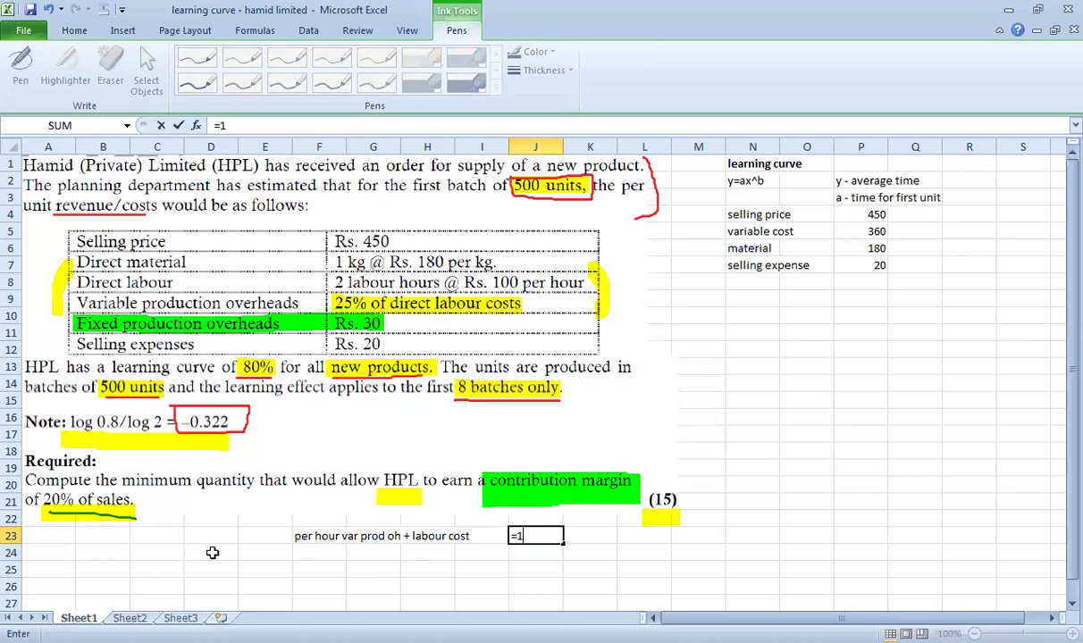
{"action": "type", "text": "00*1.25"}
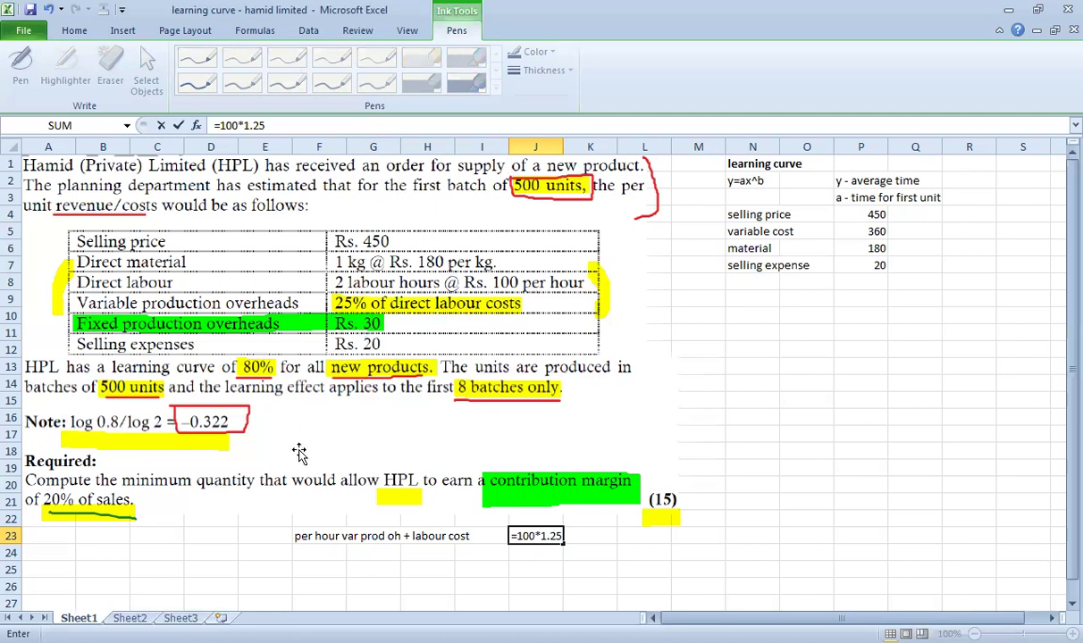
{"action": "key", "text": "Return"}
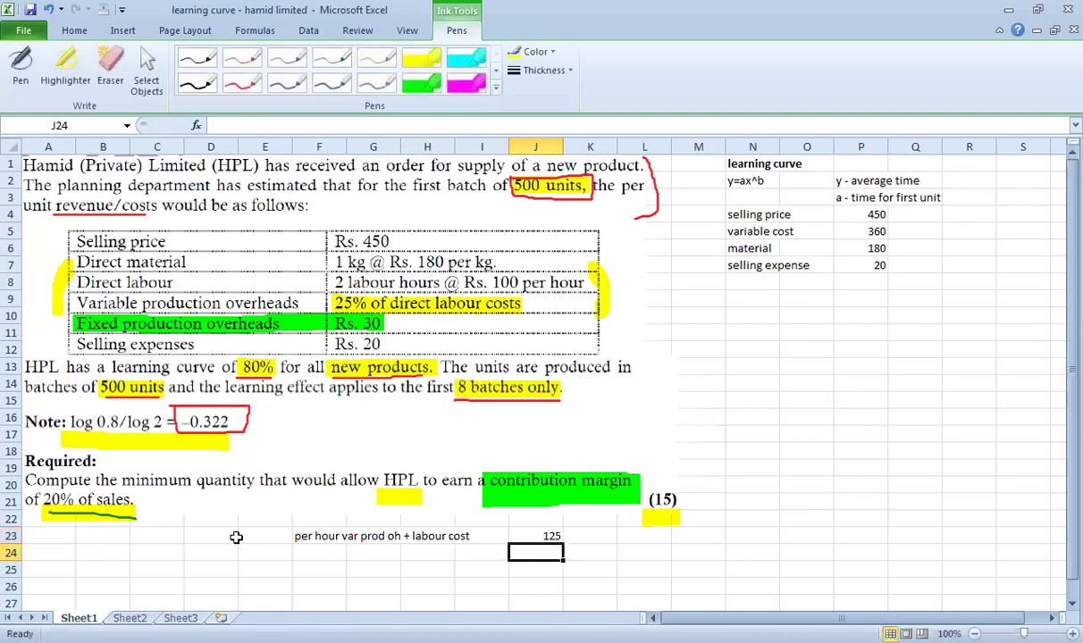
{"action": "key", "text": "Up"}
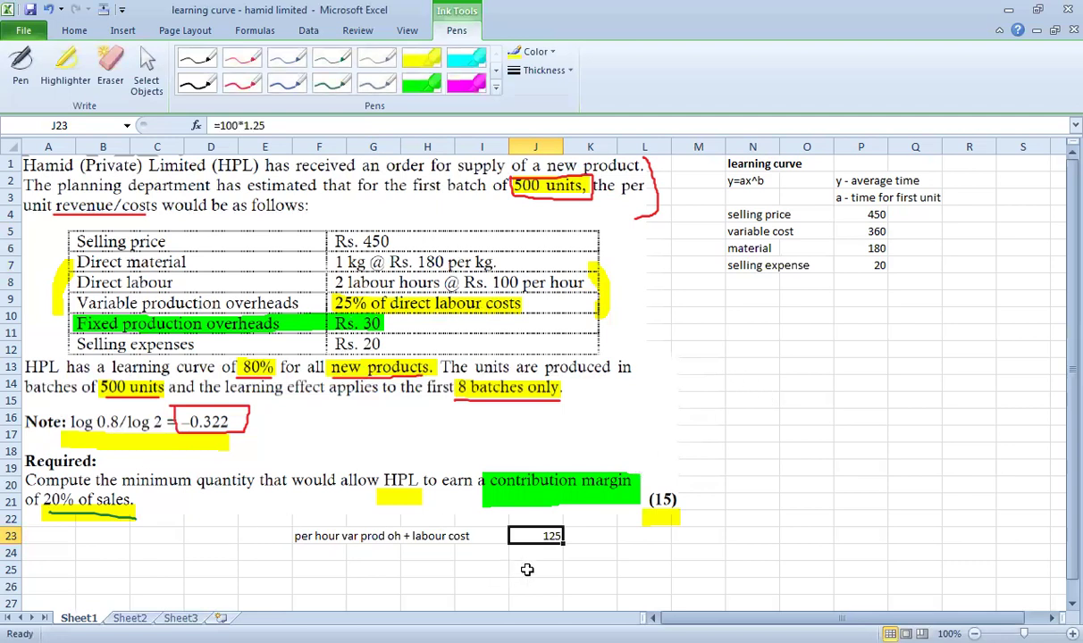
{"action": "left_click", "coordinate": [566, 538]}
{"action": "left_click", "coordinate": [541, 536]}
- Enter the label "var. cost dep. Lab." in N8, below the selling expense label
{"action": "left_click", "coordinate": [740, 282]}
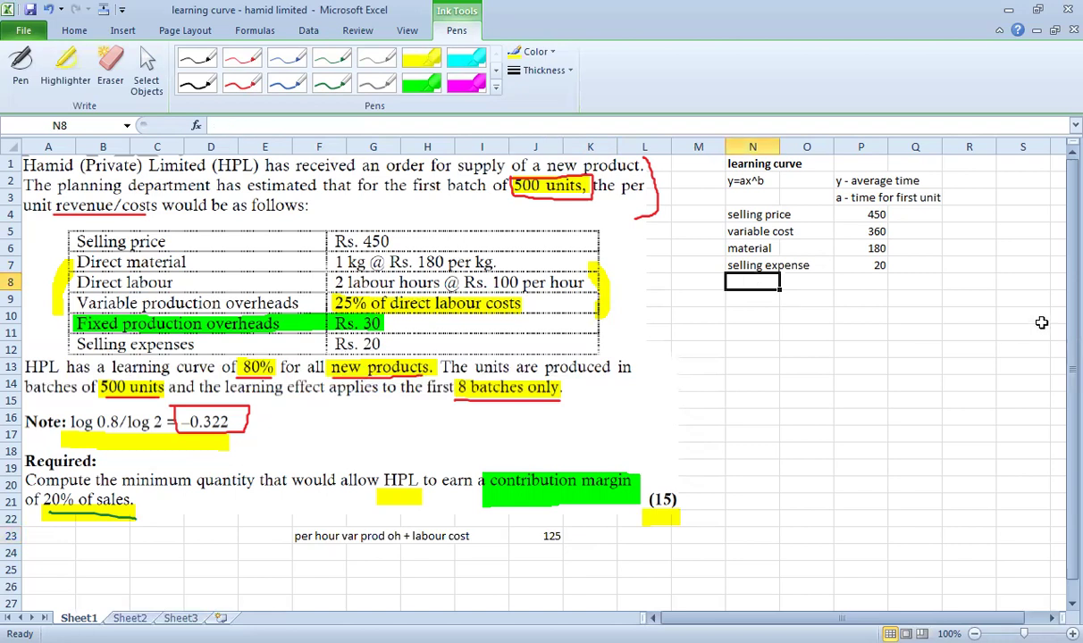
{"action": "type", "text": "var. co"}
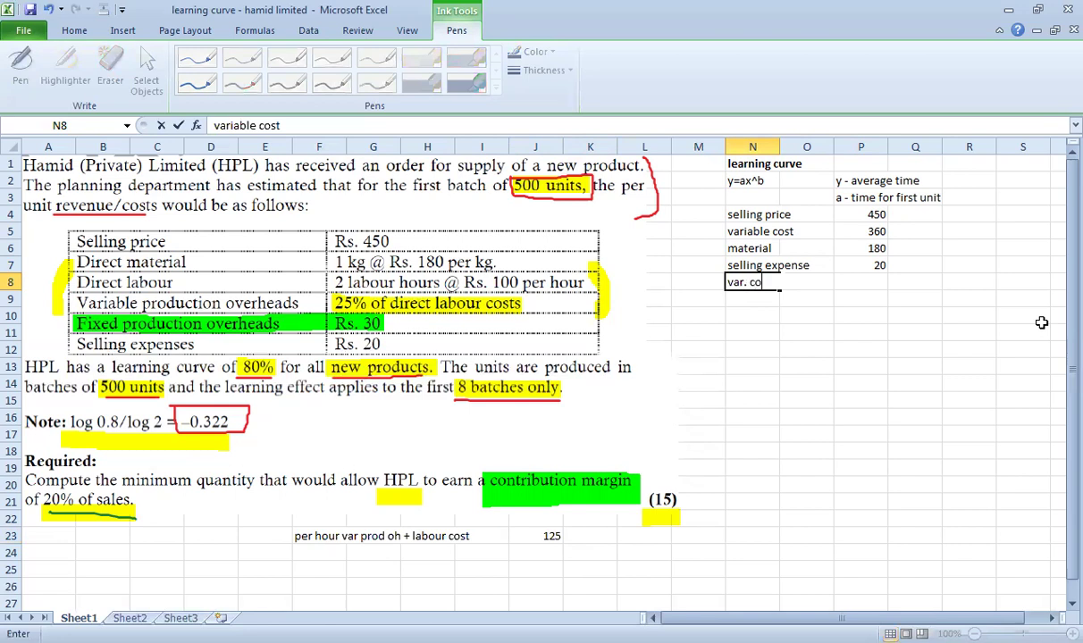
{"action": "type", "text": "st dep. la"}
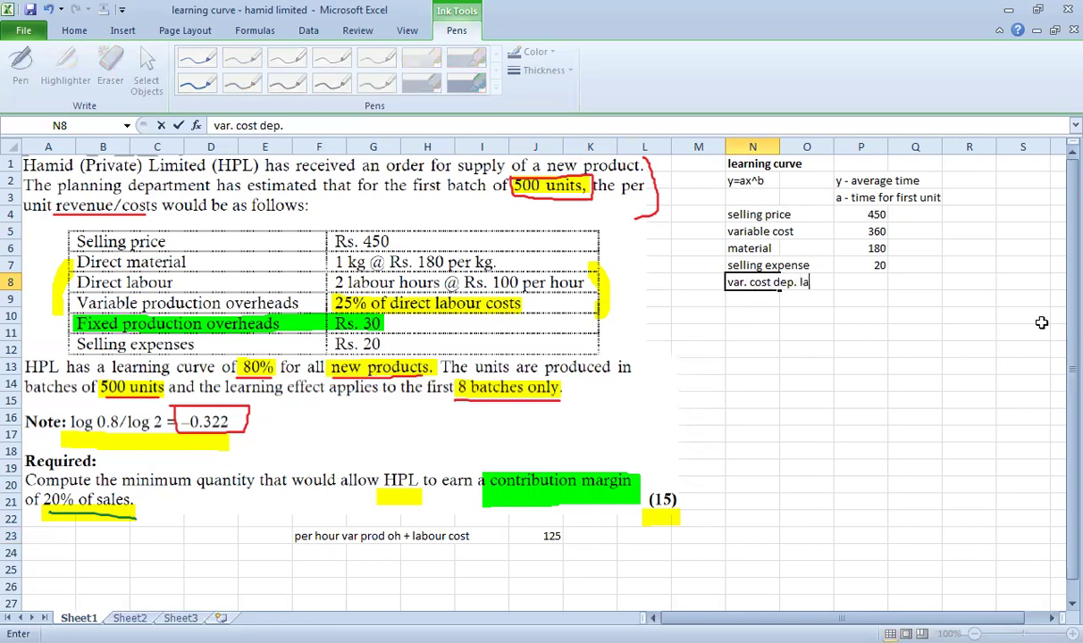
{"action": "type", "text": "b."}
{"action": "key", "text": "Tab"}
{"action": "key", "text": "Tab"}
- Calculate the labour-dependent variable cost in P8 with =P5-P6-P7
{"action": "type", "text": "="}
{"action": "key", "text": "Up"}
{"action": "key", "text": "Up"}
{"action": "key", "text": "Up"}
{"action": "type", "text": "-"}
{"action": "key", "text": "Up"}
{"action": "key", "text": "Up"}
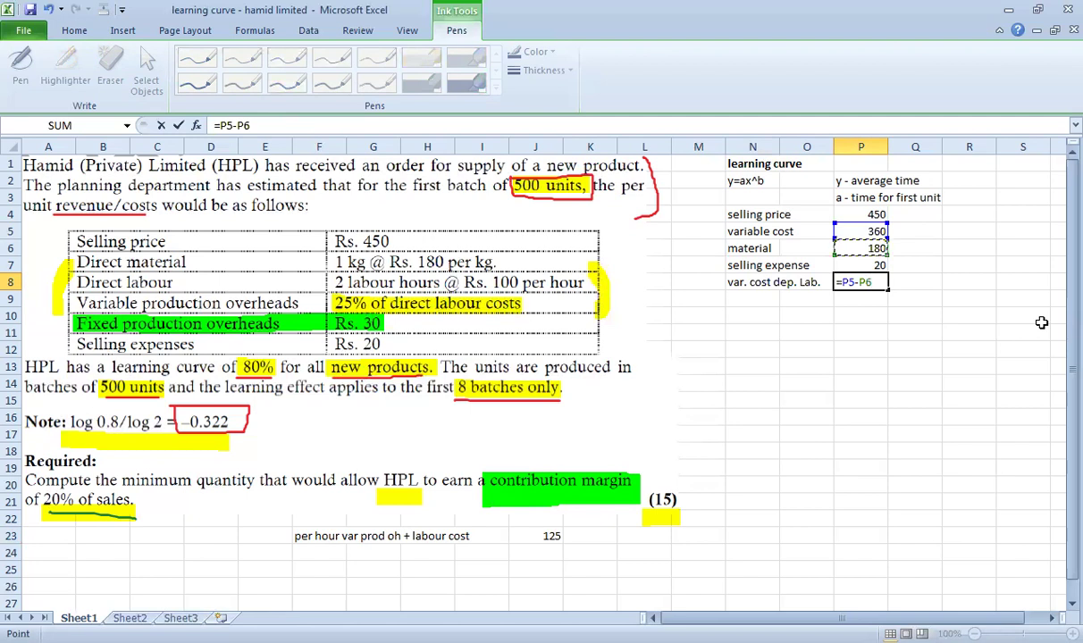
{"action": "type", "text": "-"}
{"action": "key", "text": "Up"}
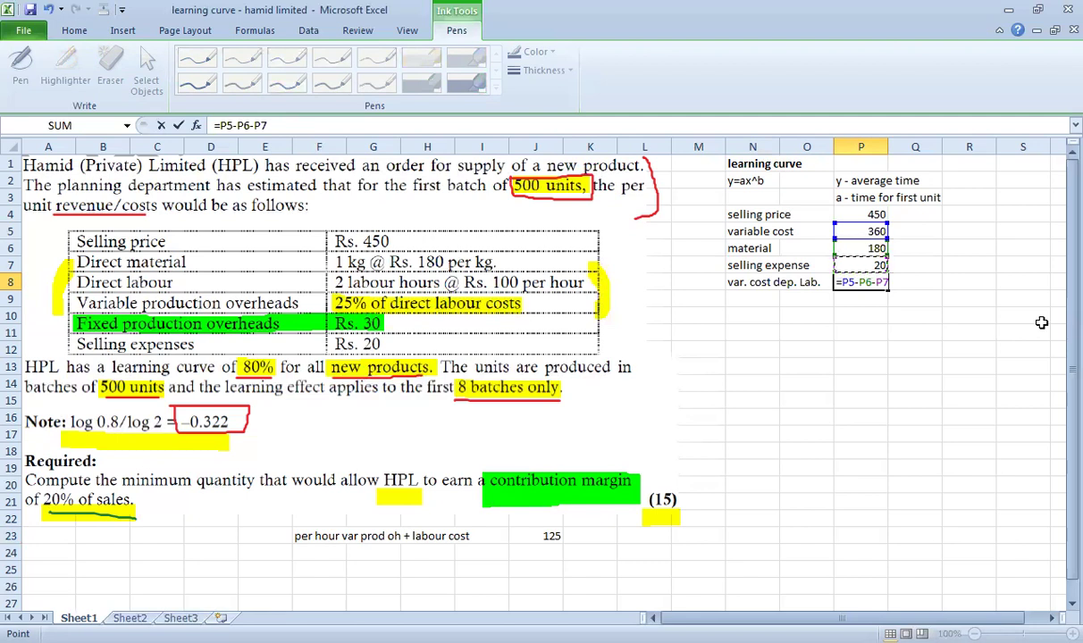
{"action": "key", "text": "Return"}
{"action": "key", "text": "Up"}
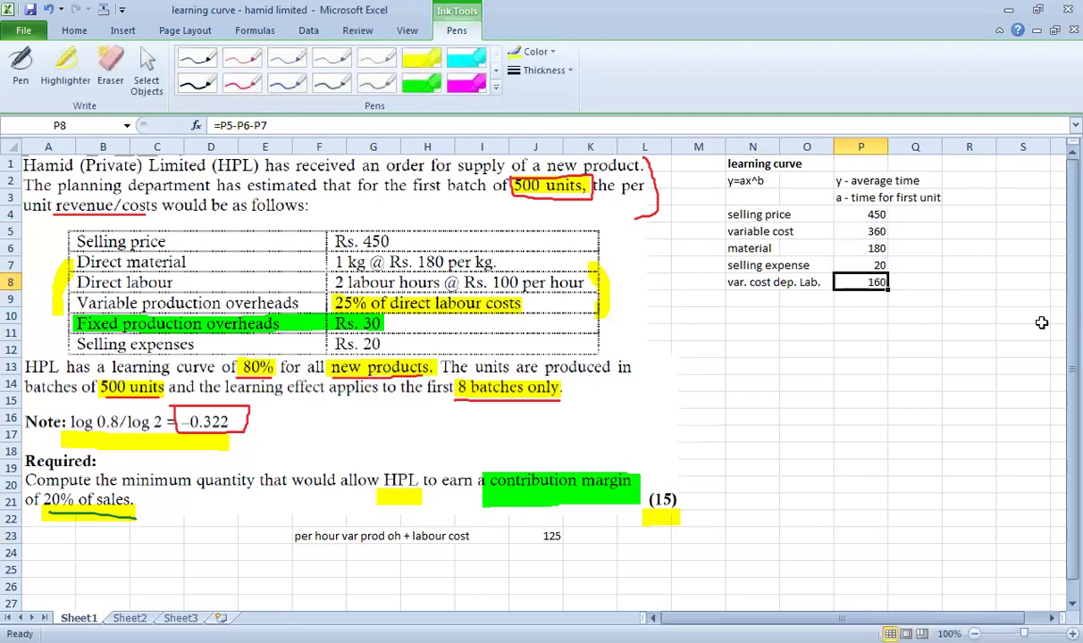
- Enter "per unit" in Q8, beside the labour-dependent variable cost
{"action": "key", "text": "Right"}
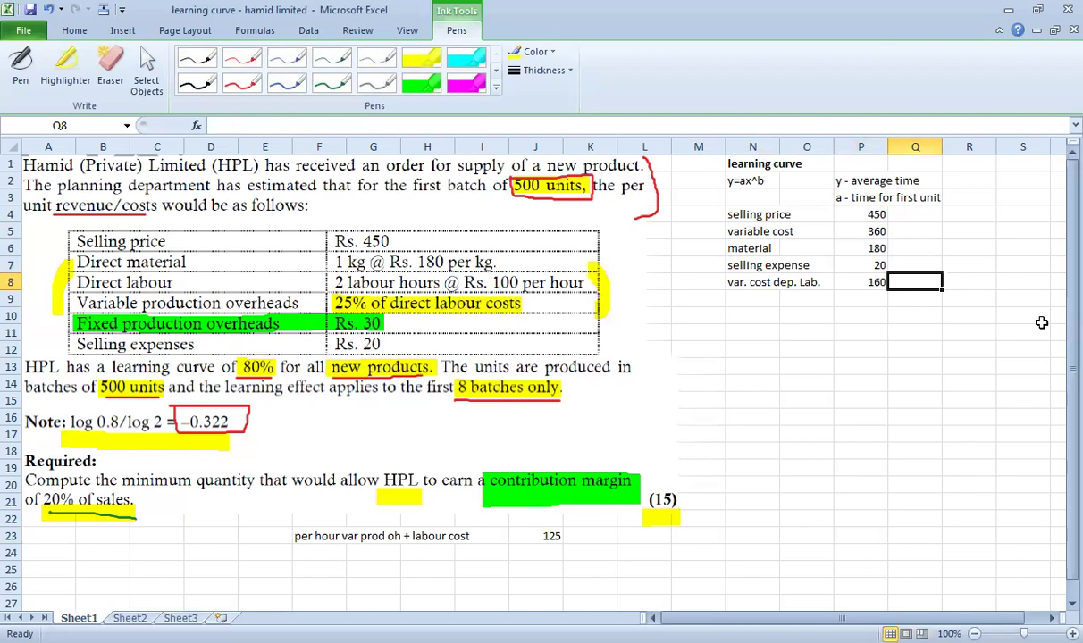
{"action": "type", "text": "per u"}
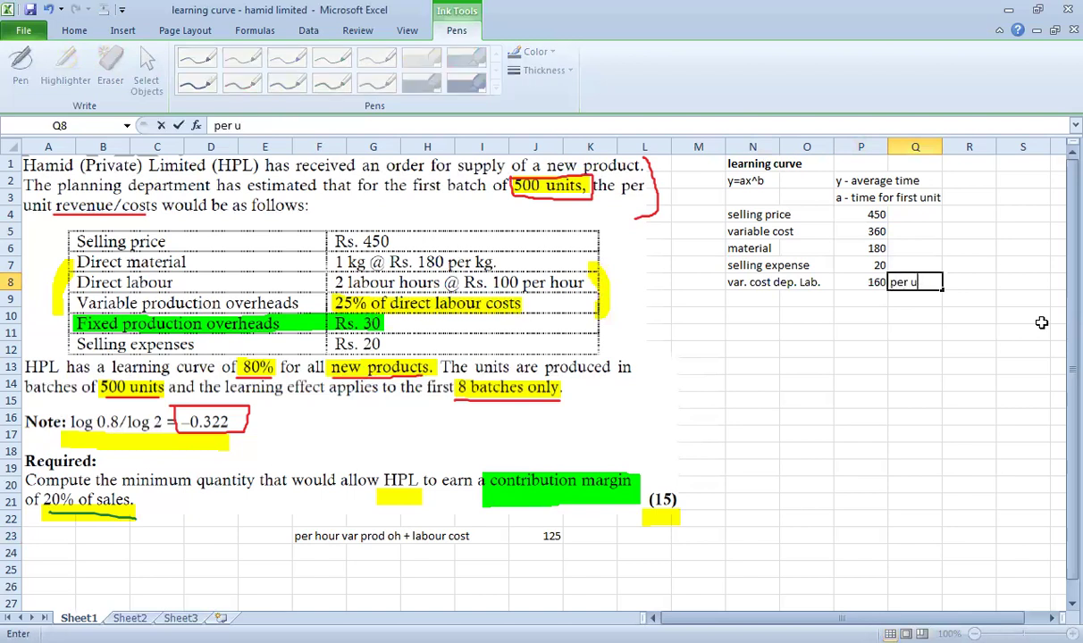
{"action": "type", "text": "nit"}
{"action": "key", "text": "Return"}
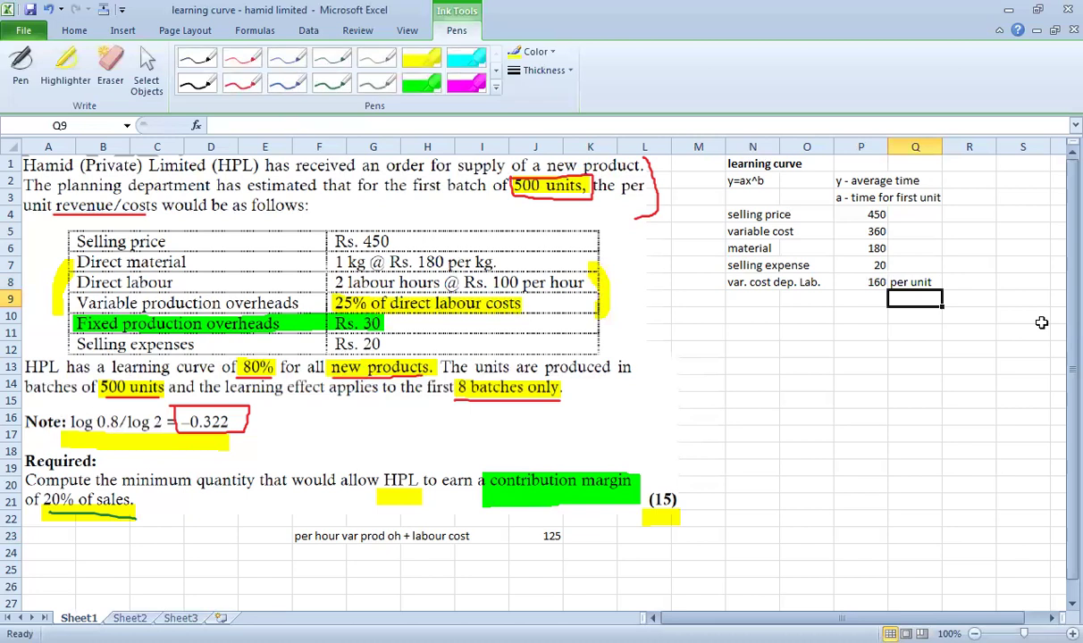
- Review the figures in P4 to P8 one by one, from selling price to labour-dependent variable cost
{"action": "left_click", "coordinate": [875, 217]}
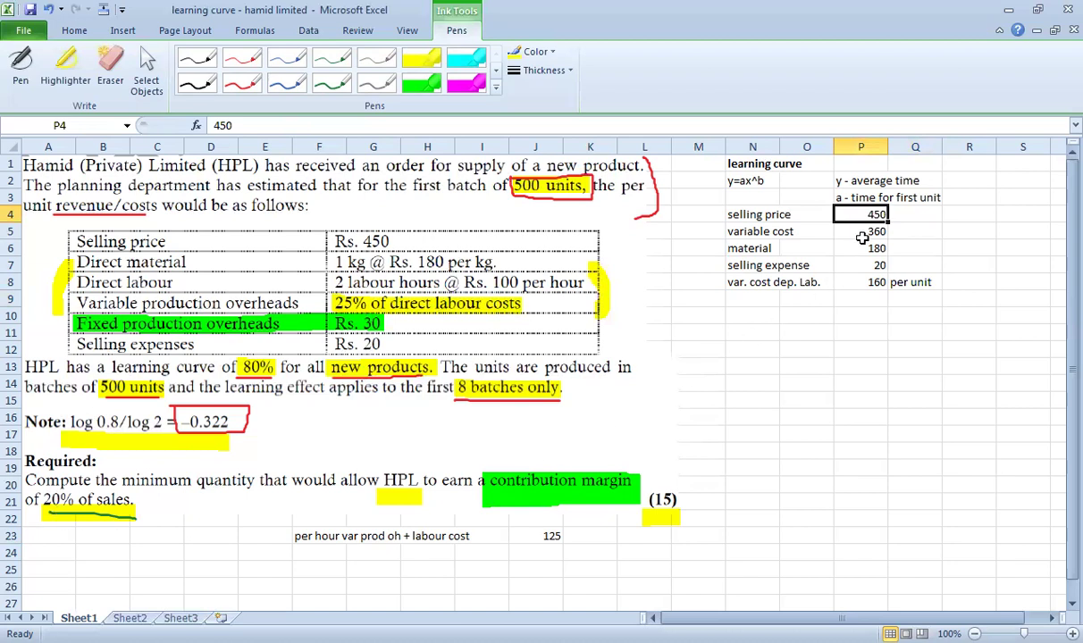
{"action": "left_click", "coordinate": [864, 233]}
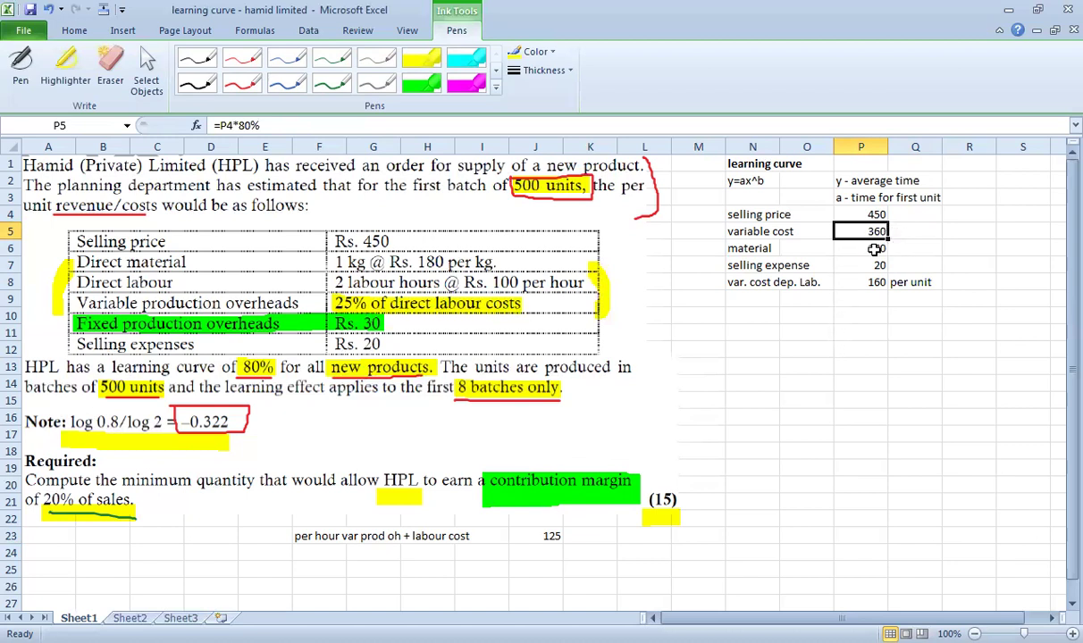
{"action": "left_click", "coordinate": [873, 249]}
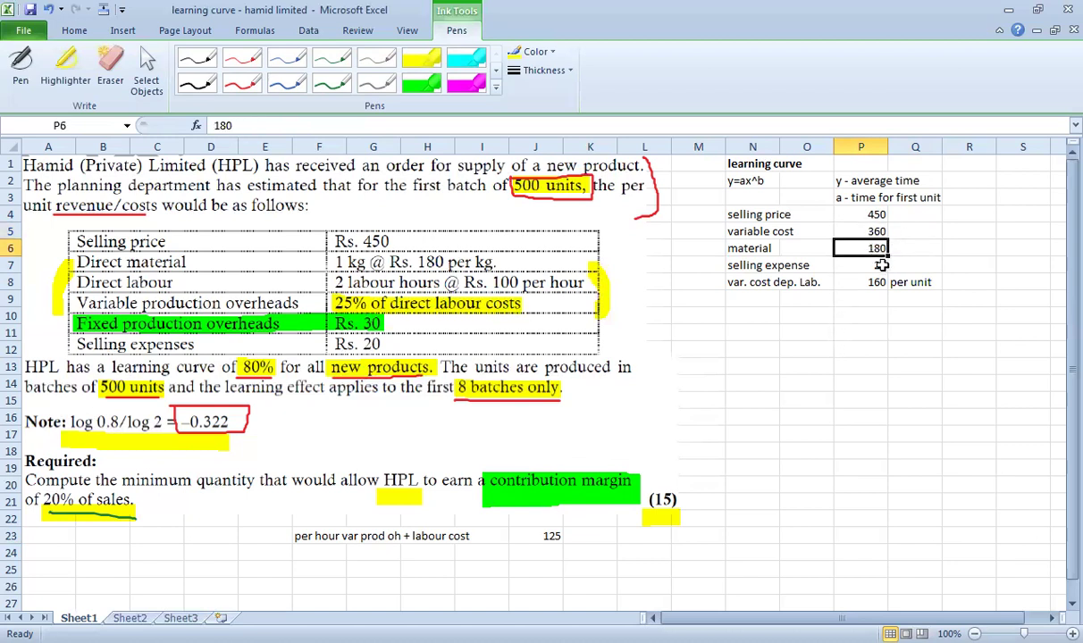
{"action": "left_click", "coordinate": [881, 265]}
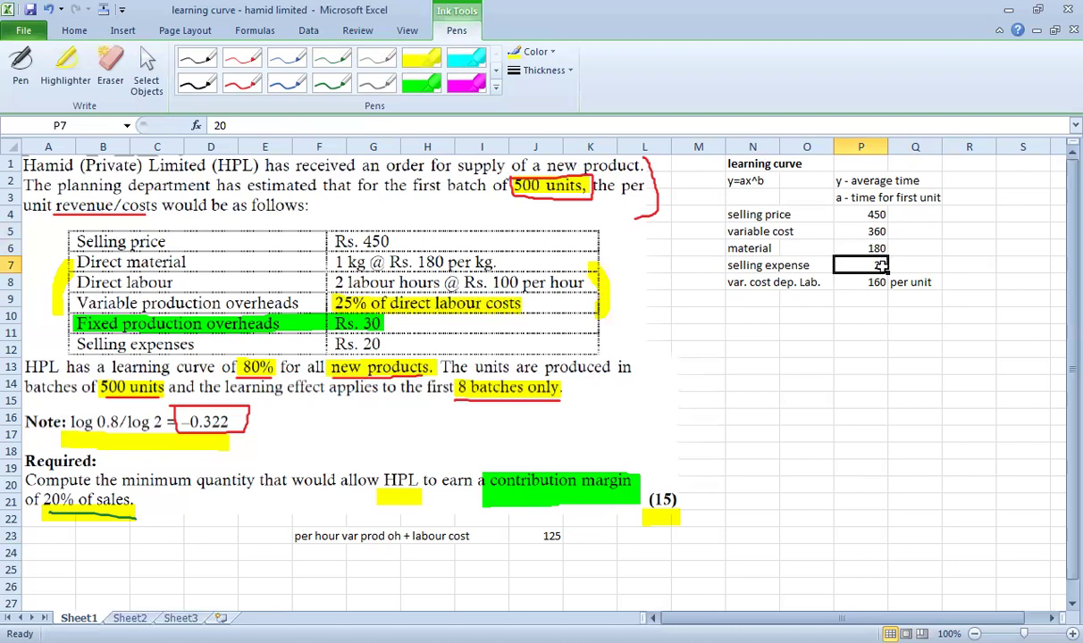
{"action": "left_click", "coordinate": [883, 282]}
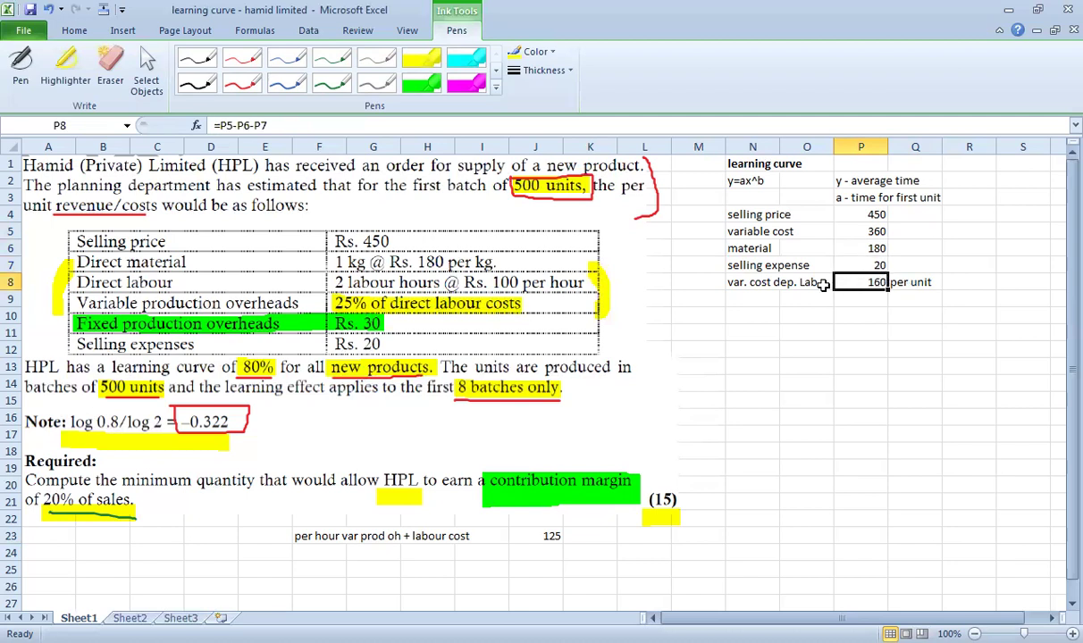
{"action": "mouse_move", "coordinate": [728, 282]}
{"action": "left_mouse_down"}
{"action": "mouse_move", "coordinate": [896, 283]}
{"action": "mouse_move", "coordinate": [989, 299]}
{"action": "left_mouse_up"}
- Enter "labour hours" in R8, beside the "per unit" note
{"action": "left_click", "coordinate": [973, 283]}
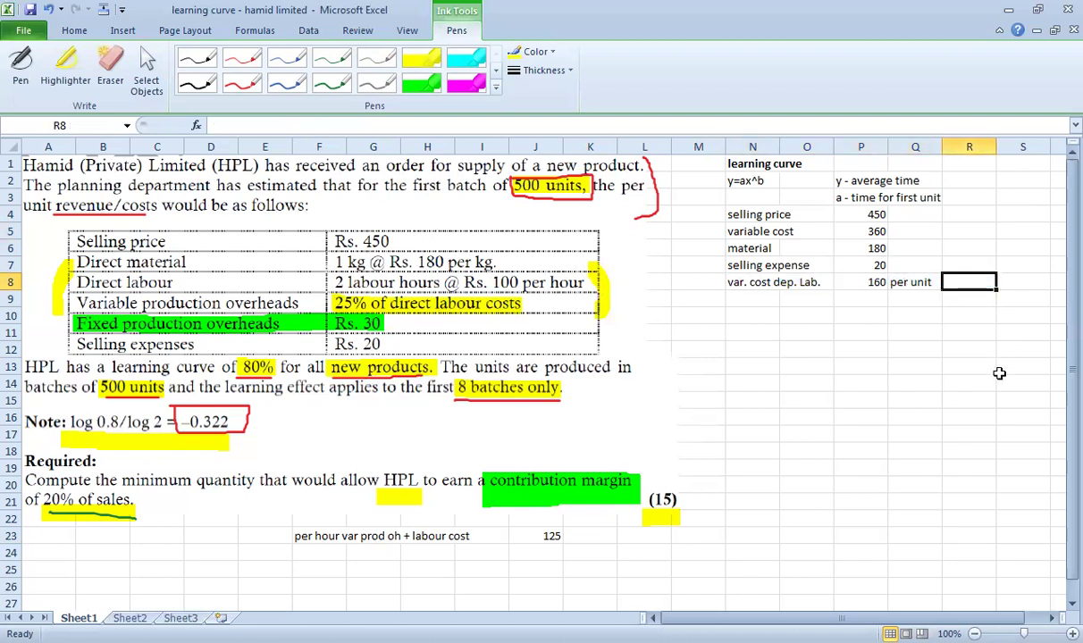
{"action": "type", "text": "labour"}
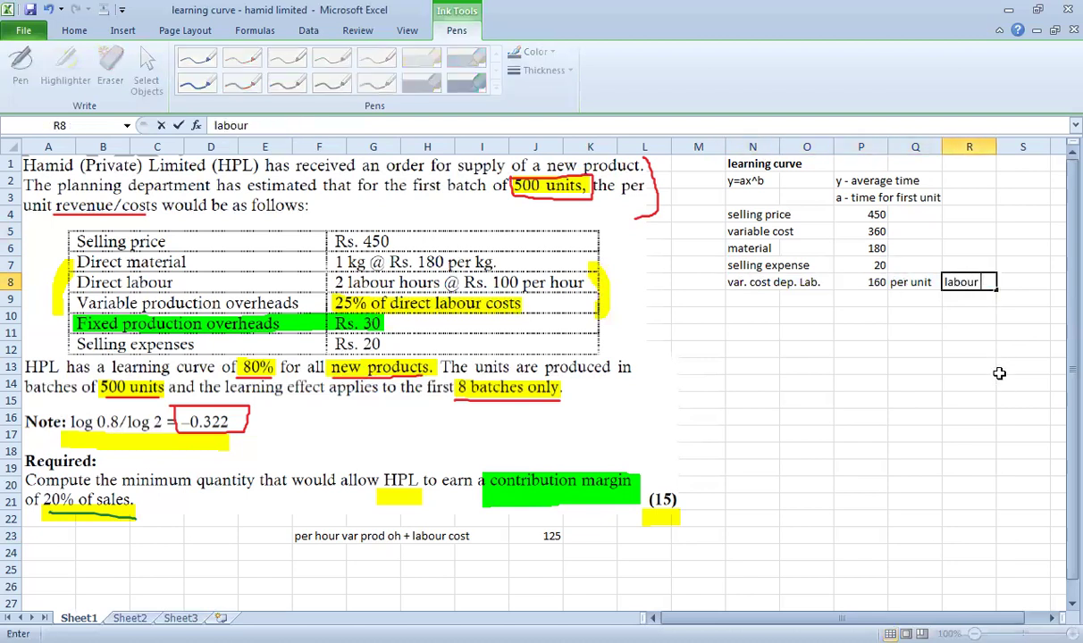
{"action": "type", "text": " hours"}
{"action": "key", "text": "Return"}
{"action": "key", "text": "Up"}
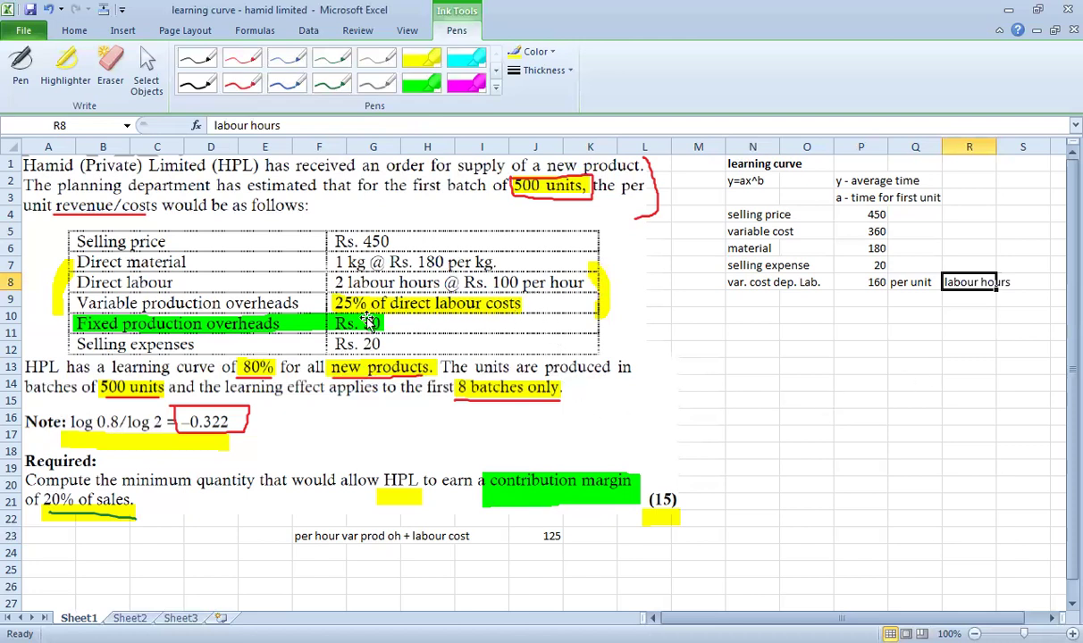
- Calculate the labour hours per unit in P9 by dividing the labour-dependent variable cost by the hourly cost, =P8/J23
{"action": "left_click", "coordinate": [536, 535]}
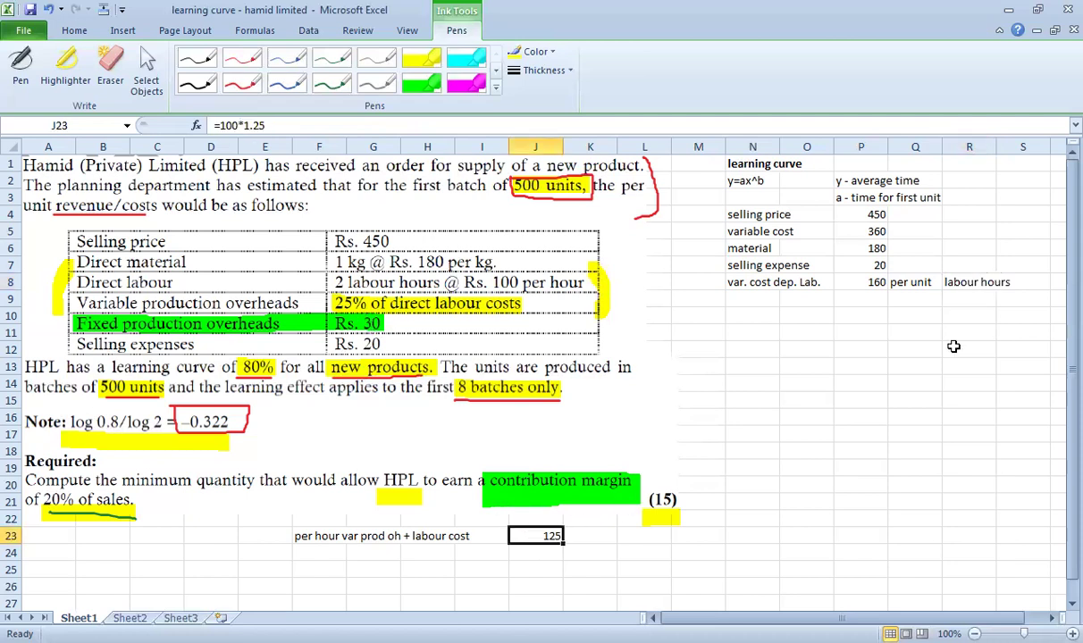
{"action": "left_click_drag", "start_coordinate": [750, 283], "coordinate": [969, 282]}
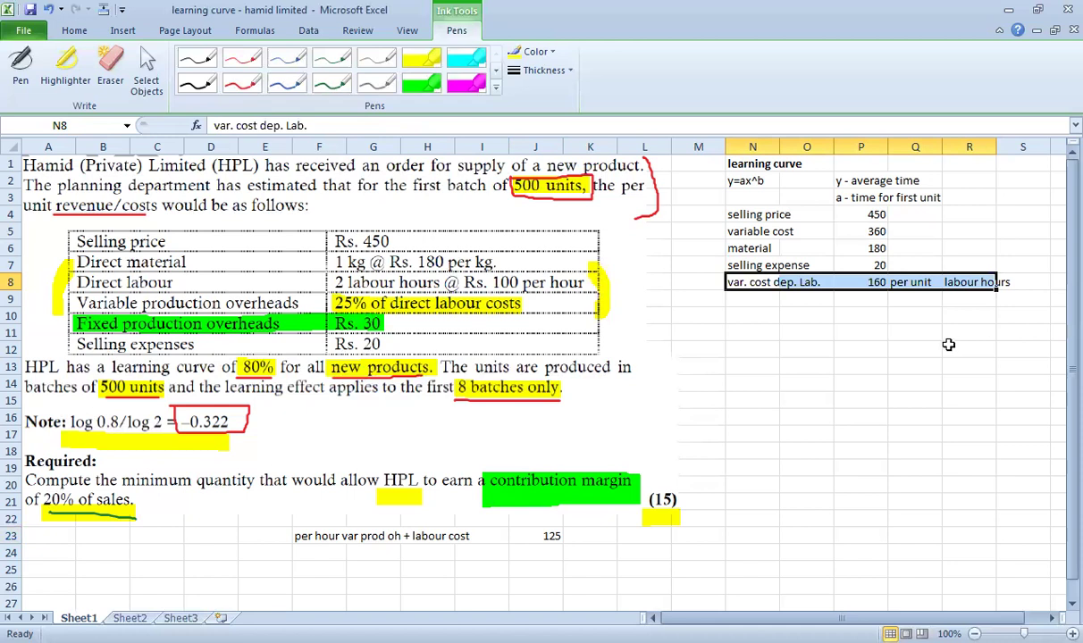
{"action": "left_click", "coordinate": [845, 300]}
{"action": "type", "text": "="}
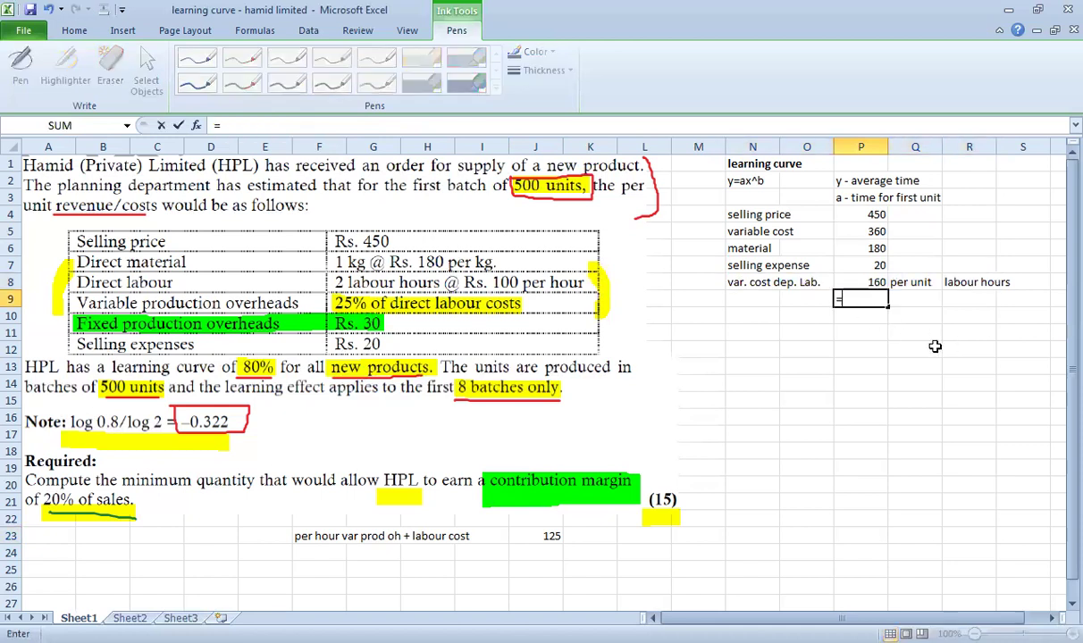
{"action": "key", "text": "Up"}
{"action": "type", "text": "/"}
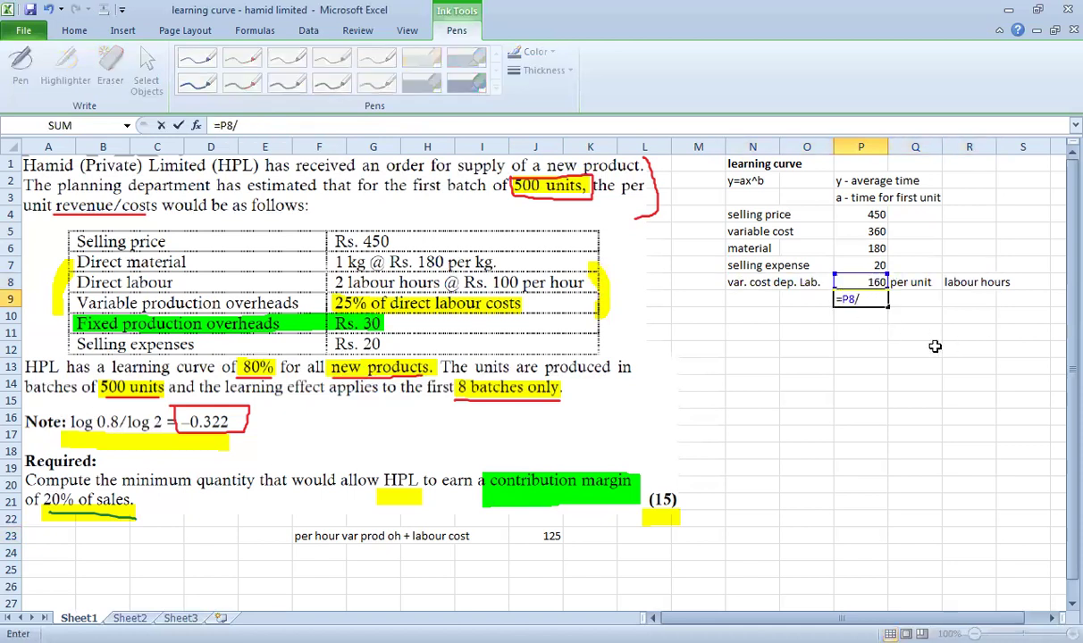
{"action": "left_click", "coordinate": [547, 535]}
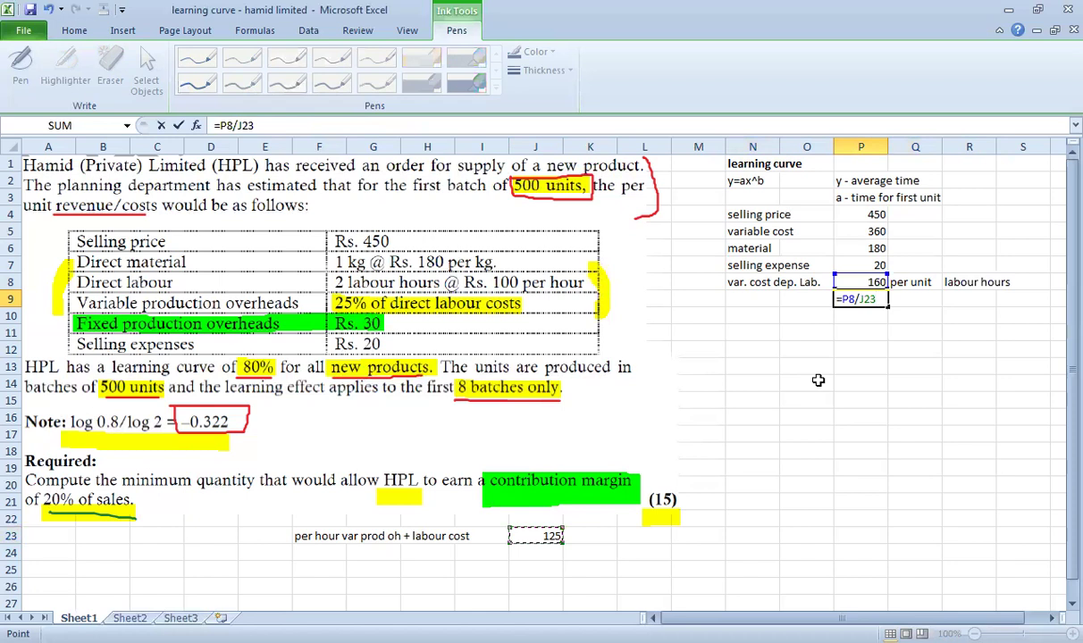
{"action": "key", "text": "Return"}
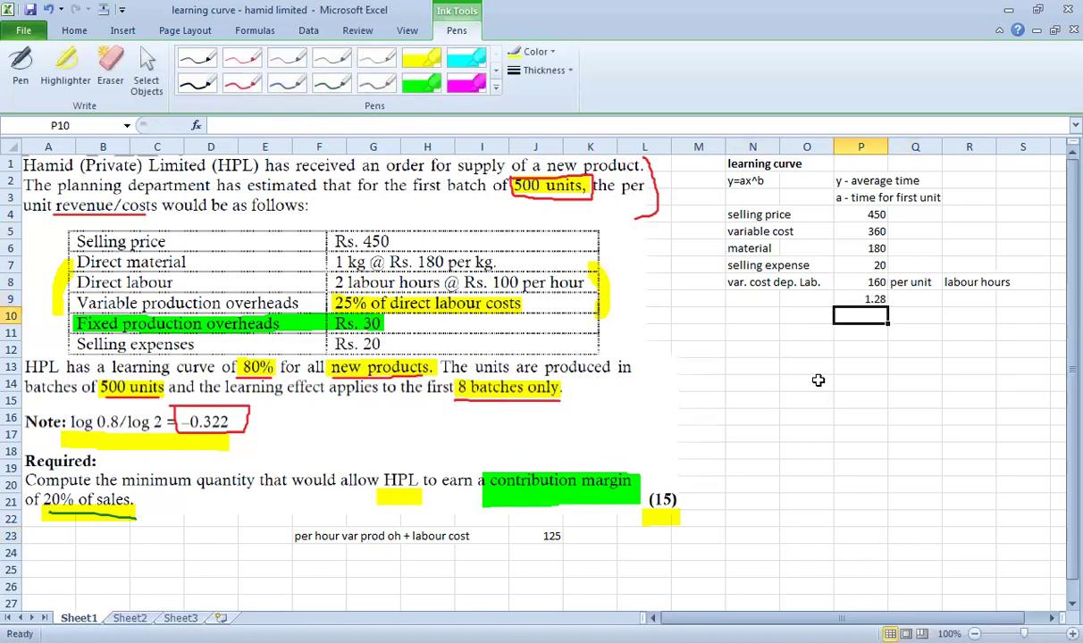
- Examine the formula in P9 and trace it back through the variable cost, material, selling expense and selling price cells in P4:P8
{"action": "key", "text": "Up"}
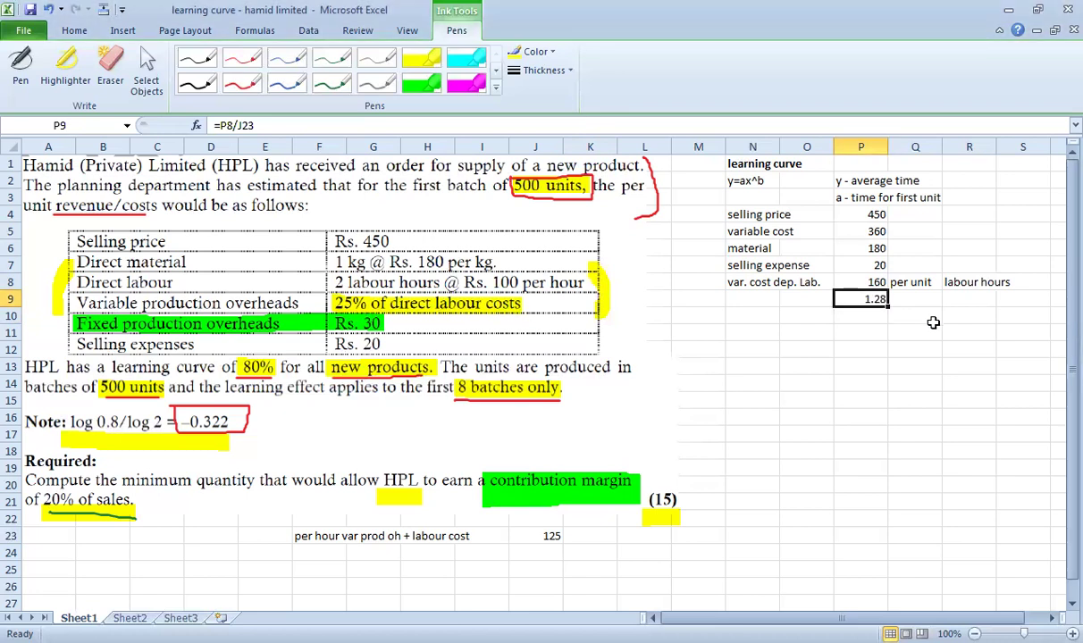
{"action": "key", "text": "F2"}
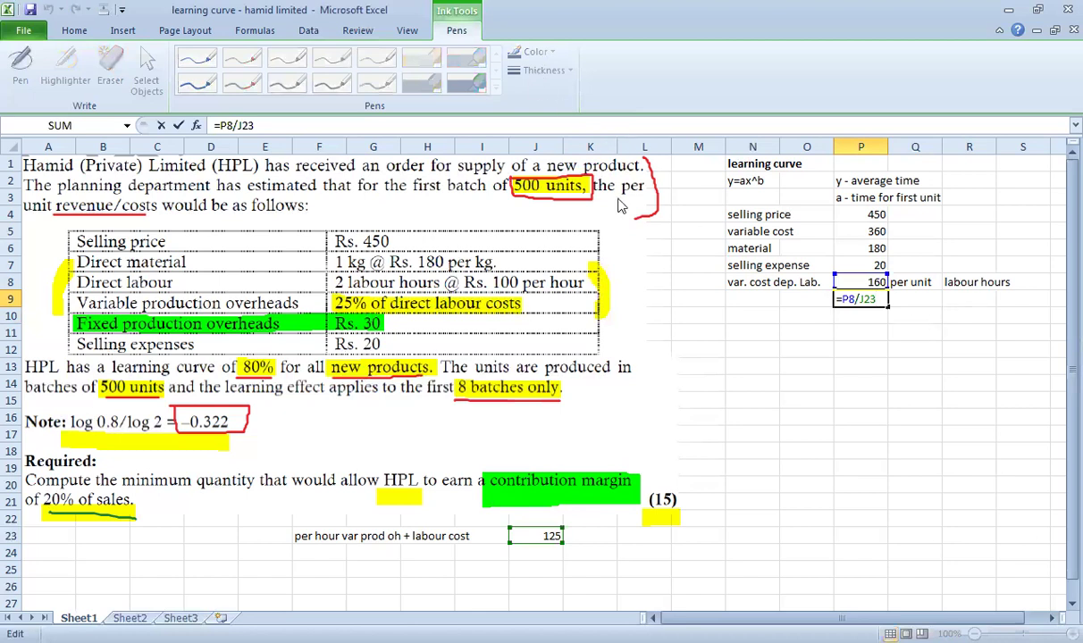
{"action": "left_click", "coordinate": [866, 216]}
{"action": "left_click_drag", "start_coordinate": [867, 216], "coordinate": [882, 286]}
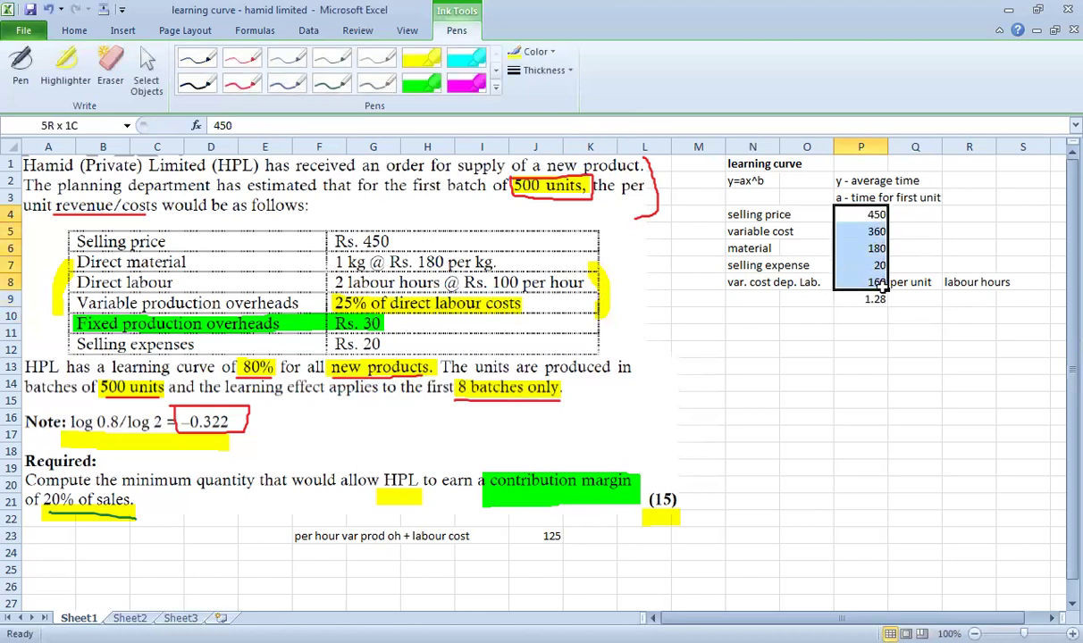
{"action": "left_click", "coordinate": [840, 348]}
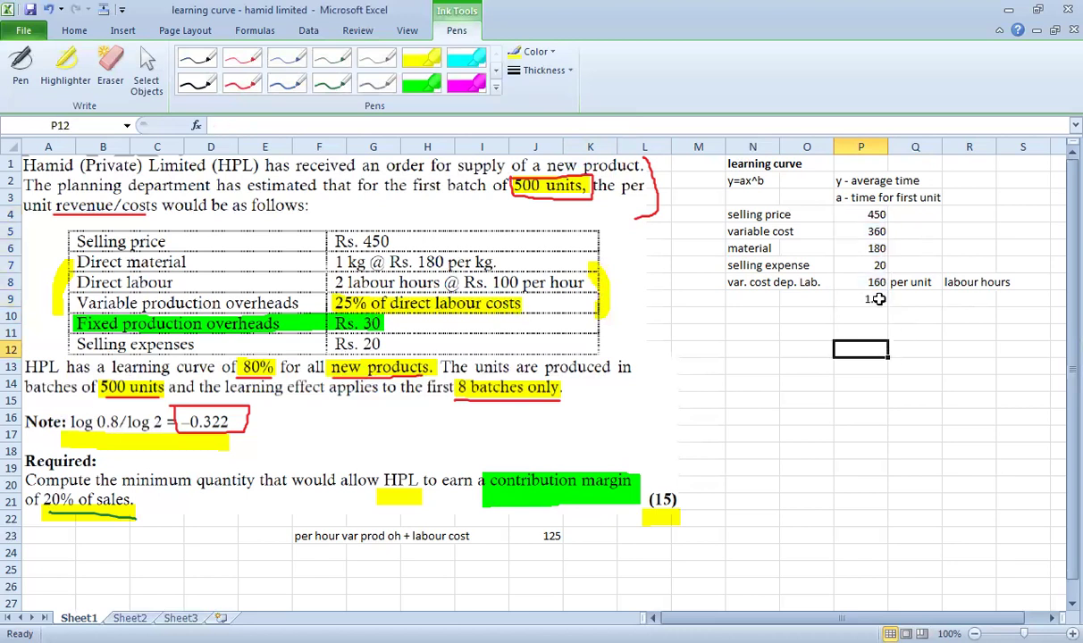
{"action": "left_click", "coordinate": [862, 283]}
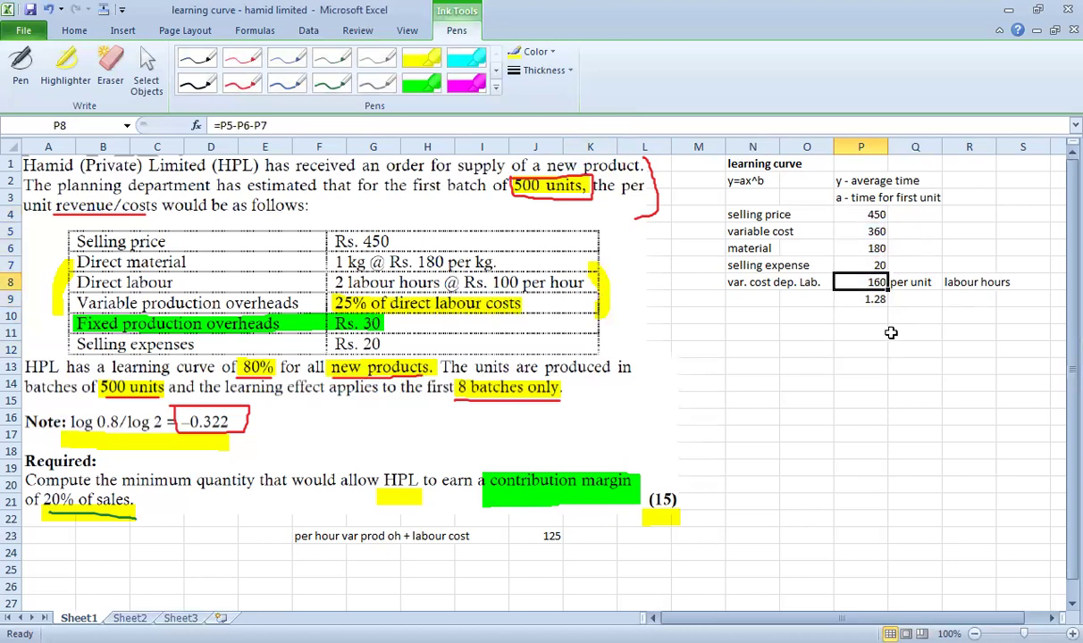
{"action": "left_click", "coordinate": [876, 263]}
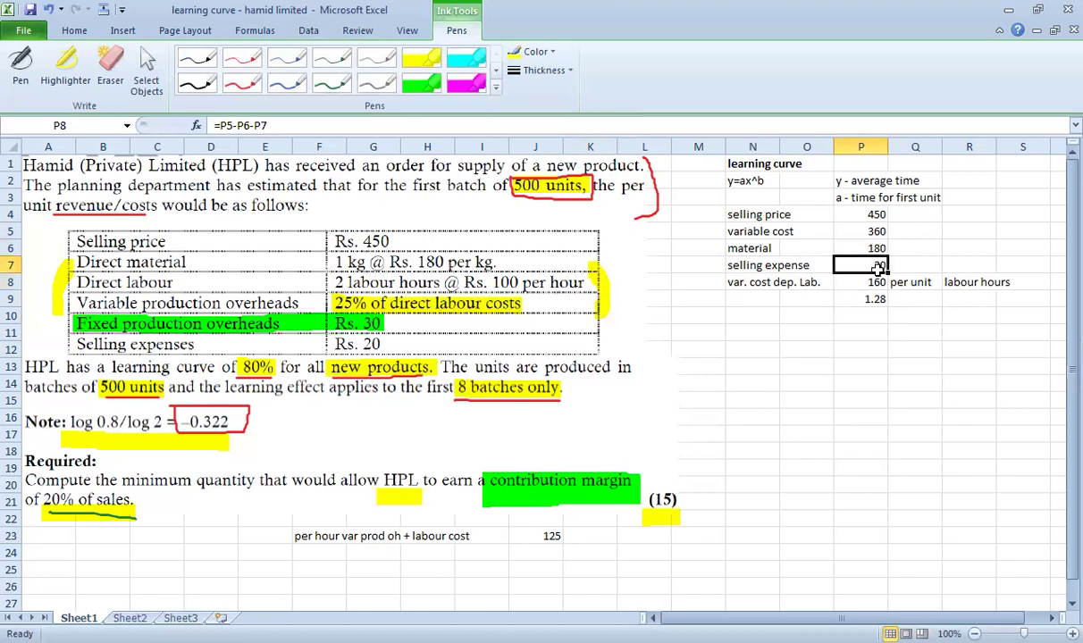
{"action": "left_click", "coordinate": [878, 248]}
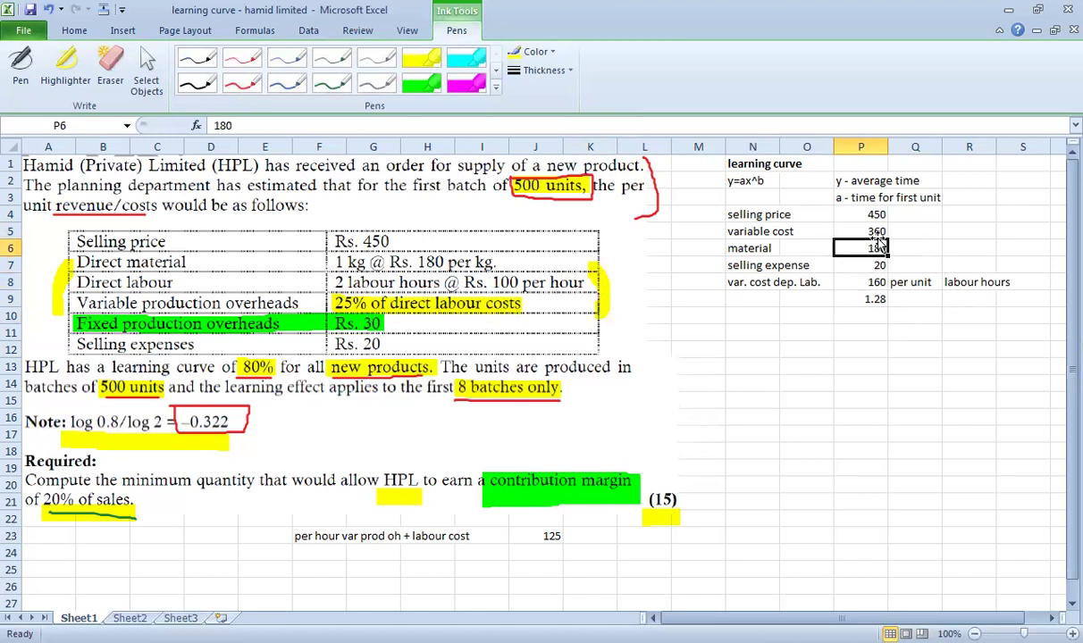
{"action": "left_click", "coordinate": [878, 231]}
{"action": "left_click", "coordinate": [875, 214]}
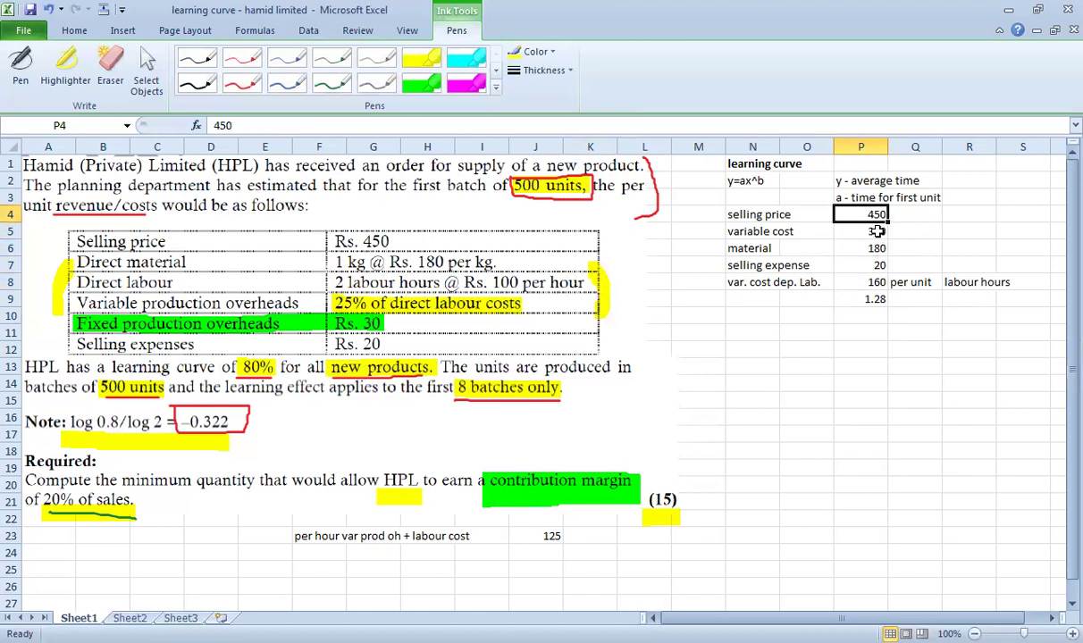
{"action": "left_click", "coordinate": [875, 232]}
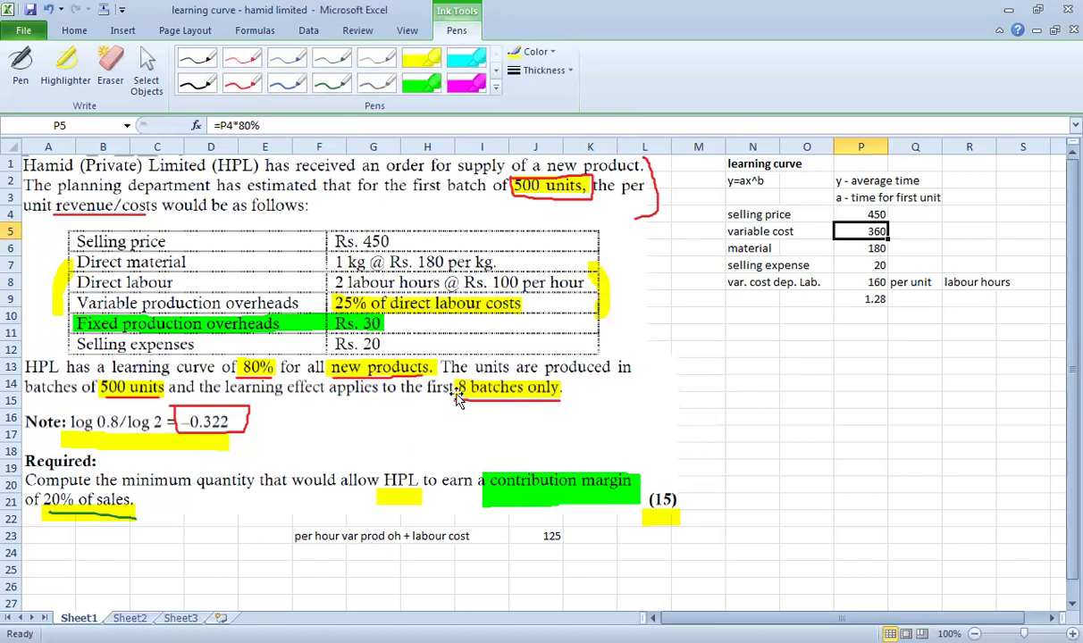
{"action": "left_click", "coordinate": [775, 310]}
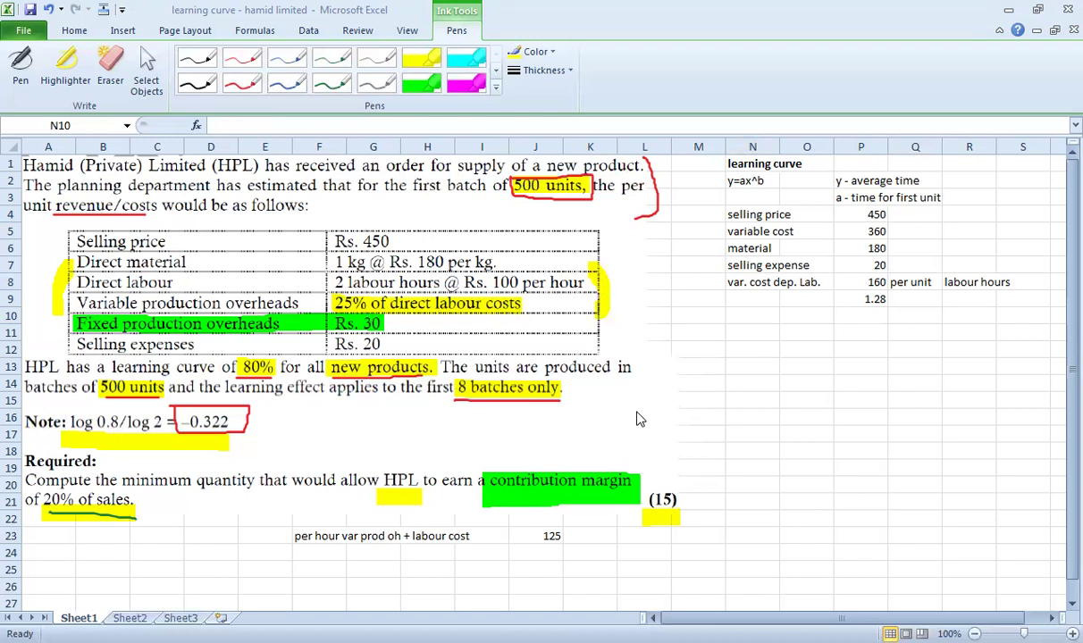
{"action": "left_click", "coordinate": [849, 215]}
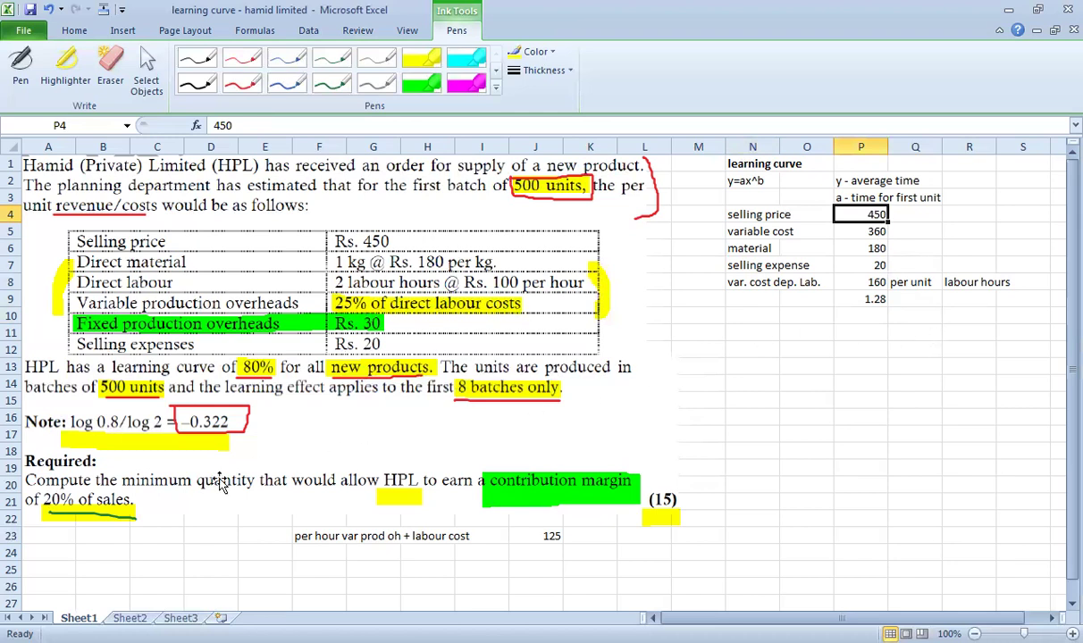
{"action": "left_click", "coordinate": [862, 231]}
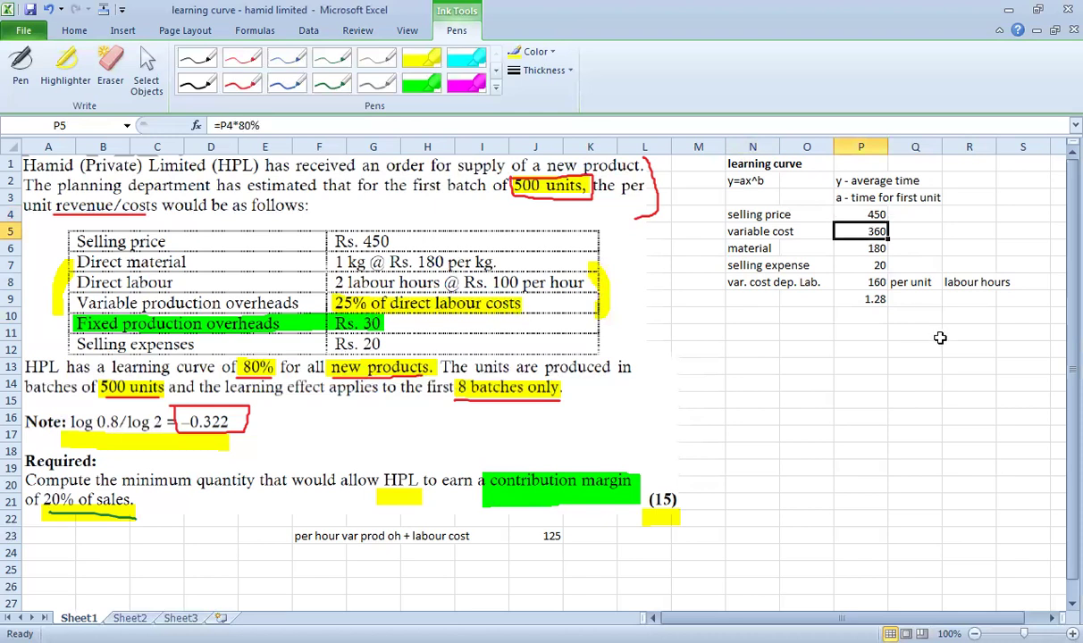
- Review how the labour-dependent variable cost in P8 is derived from the variable cost, material and selling expense in P5:P7
{"action": "key", "text": "F2"}
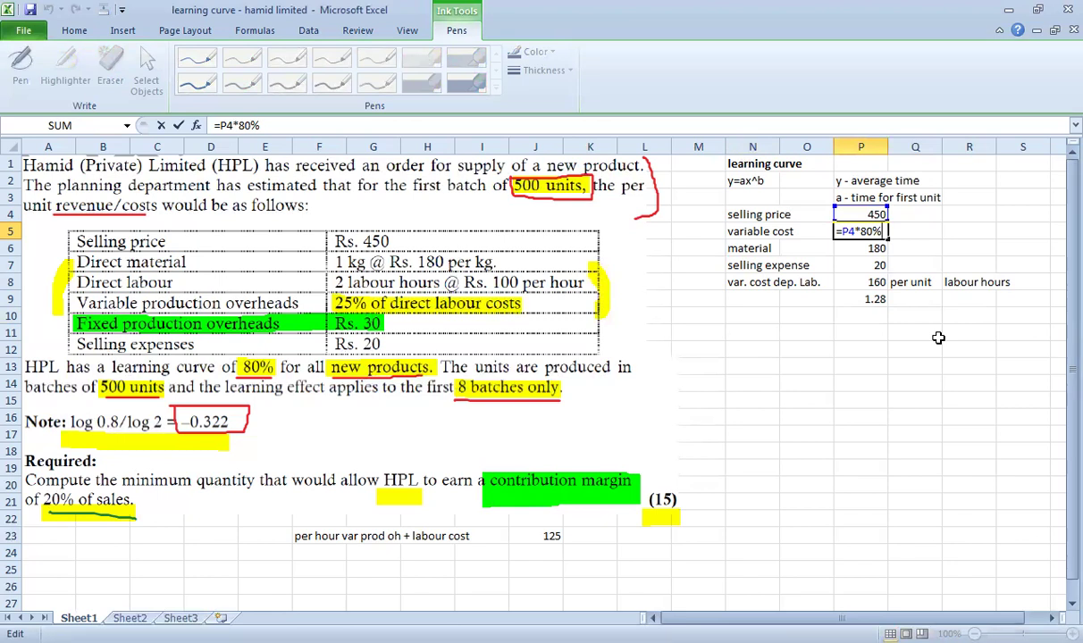
{"action": "key", "text": "Return"}
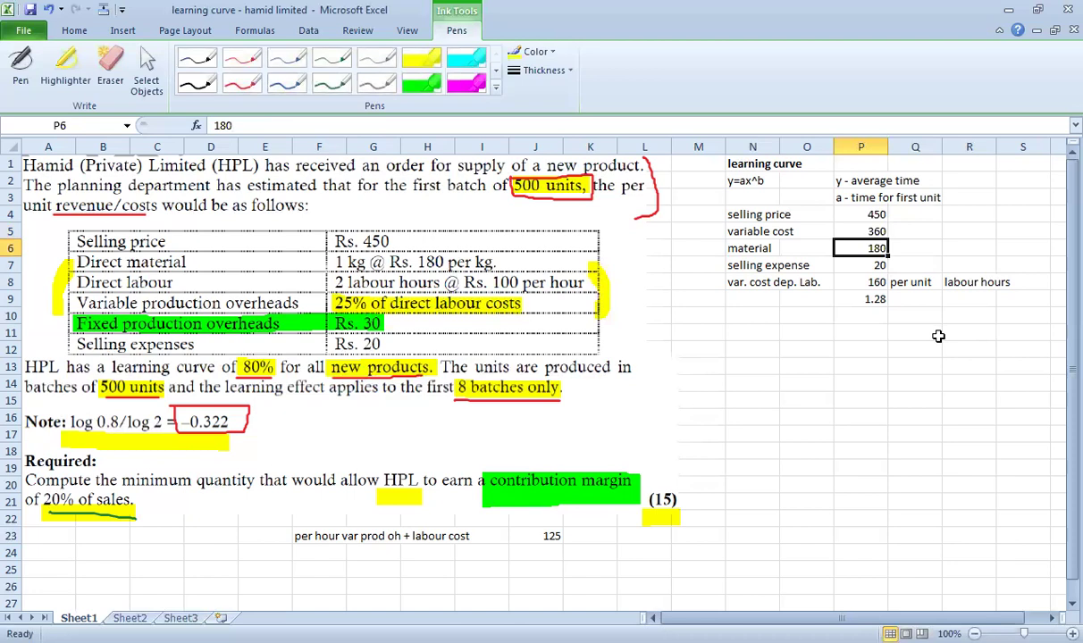
{"action": "key", "text": "Down"}
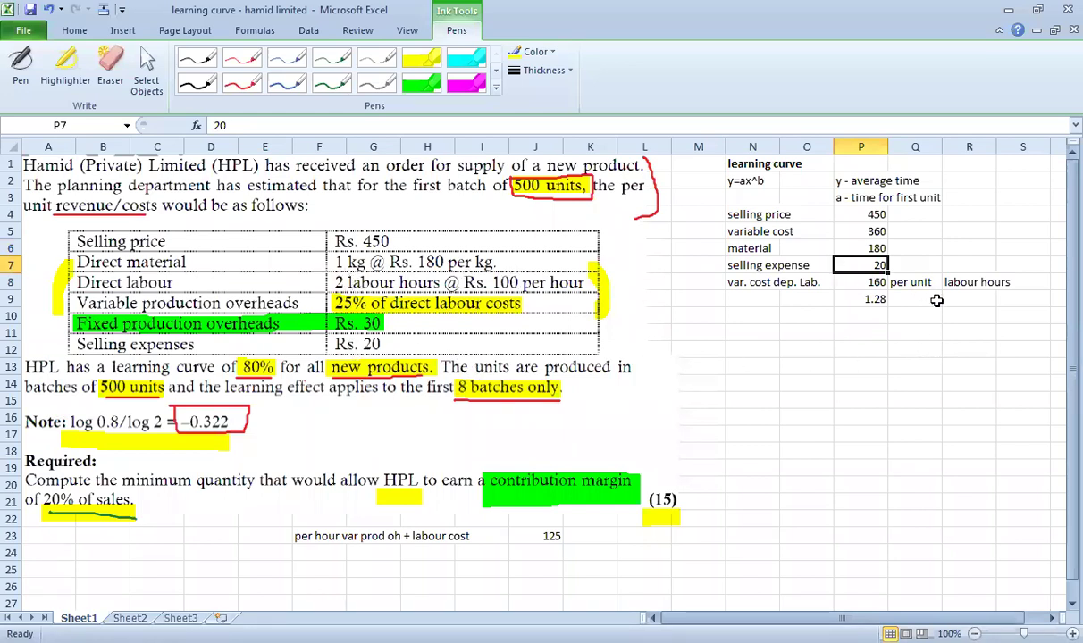
{"action": "left_click_drag", "start_coordinate": [871, 249], "coordinate": [873, 260]}
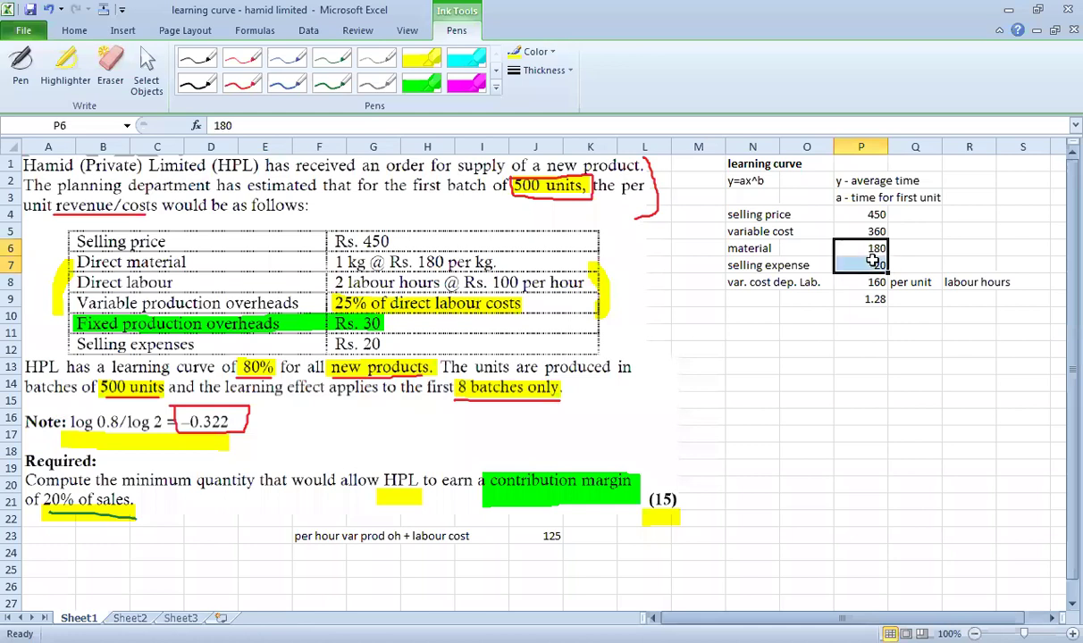
{"action": "left_click", "coordinate": [926, 334]}
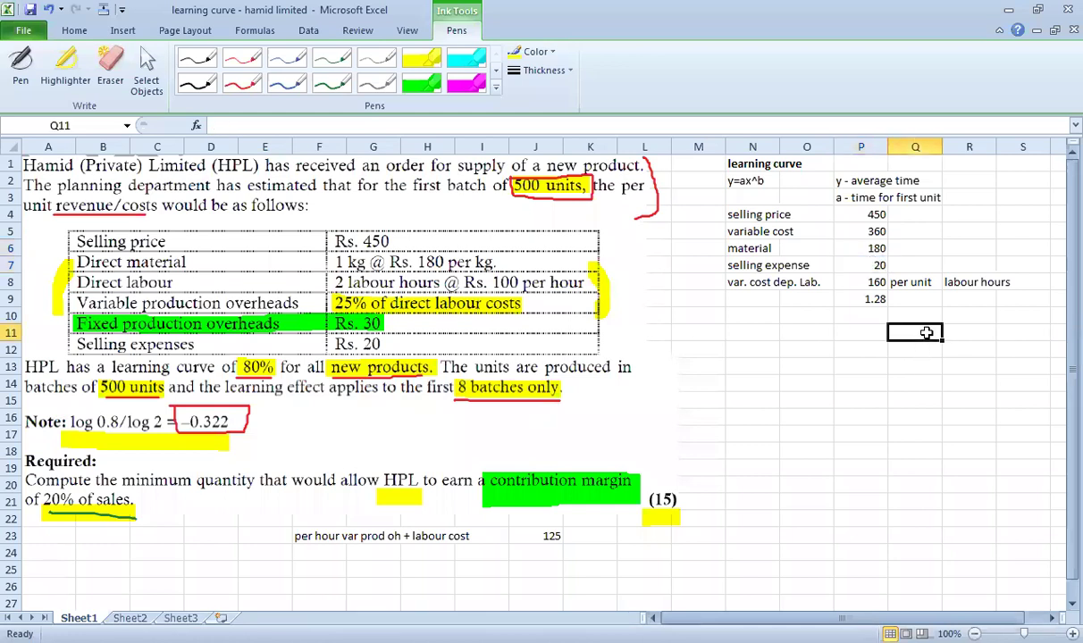
{"action": "left_click", "coordinate": [875, 282]}
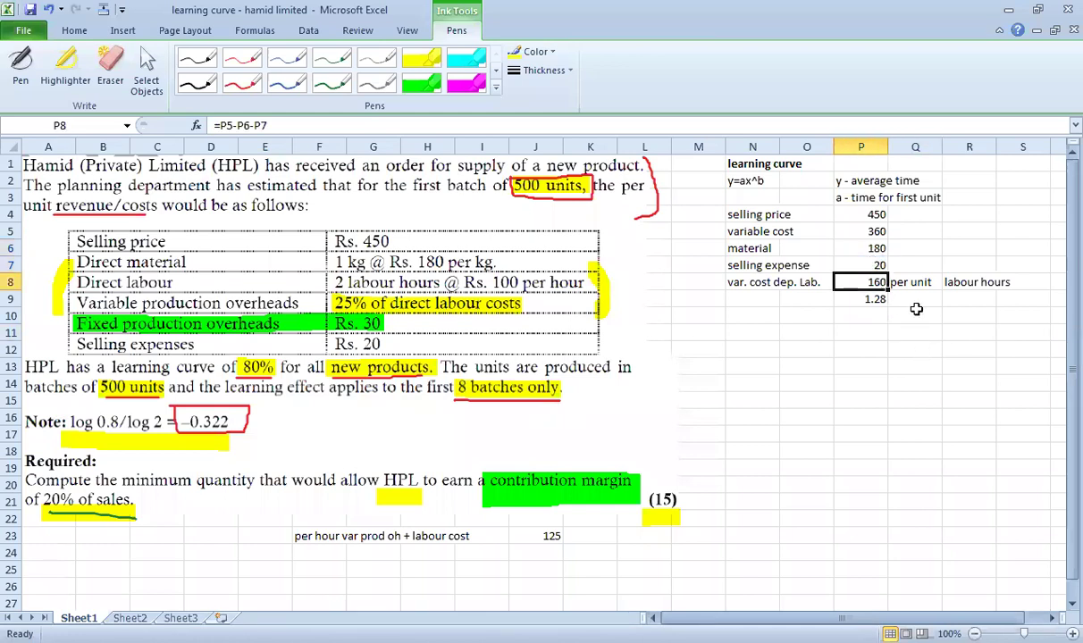
{"action": "left_click", "coordinate": [860, 232]}
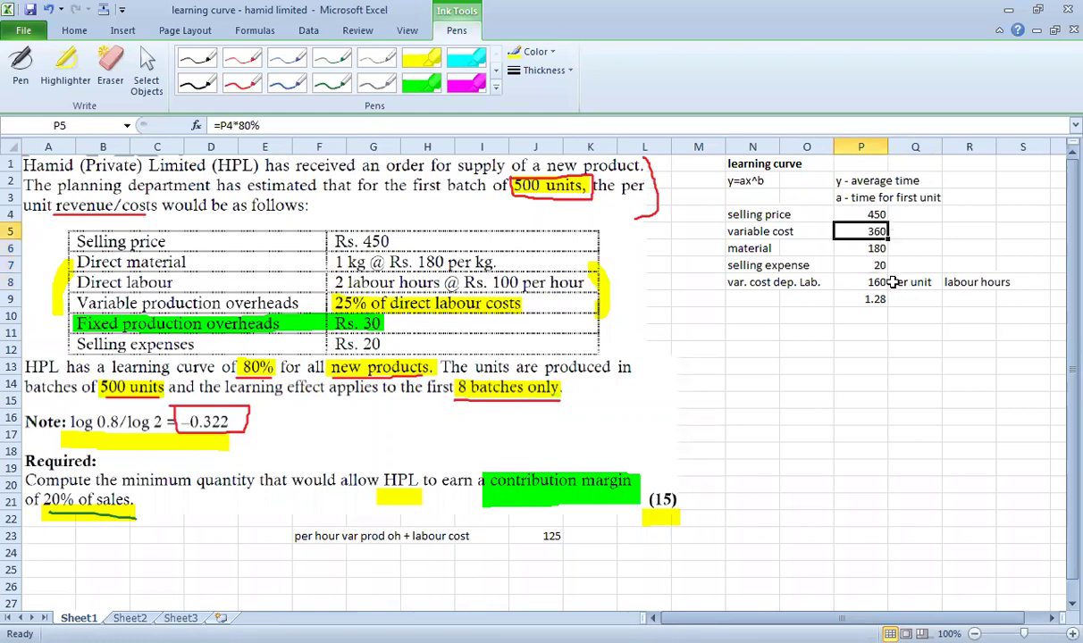
{"action": "left_click", "coordinate": [858, 250]}
{"action": "left_click", "coordinate": [859, 267]}
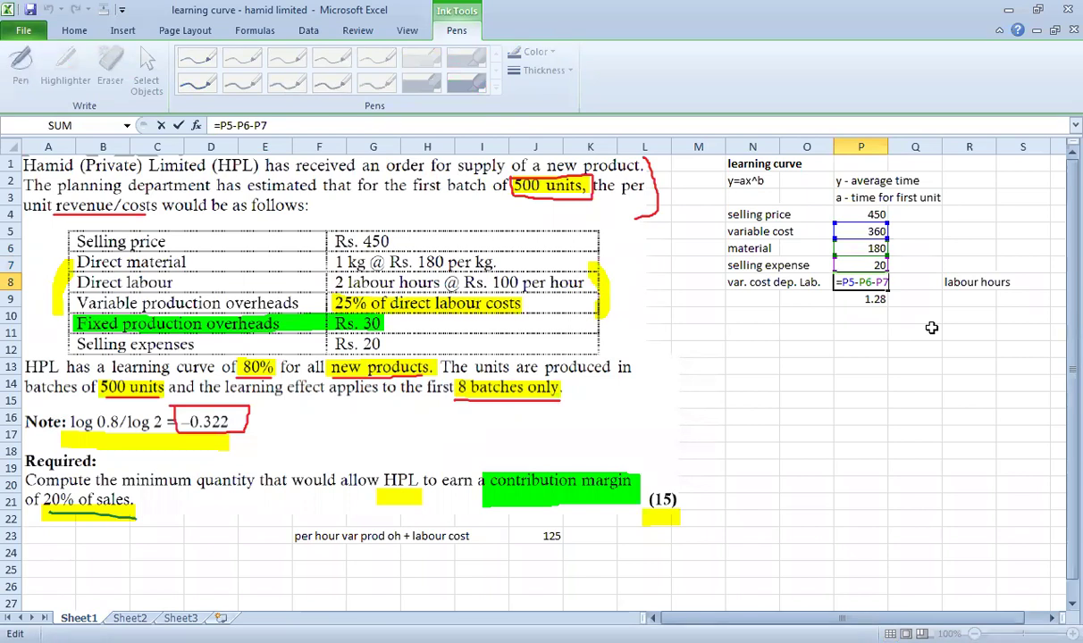
{"action": "key", "text": "Return"}
{"action": "left_click", "coordinate": [872, 284]}
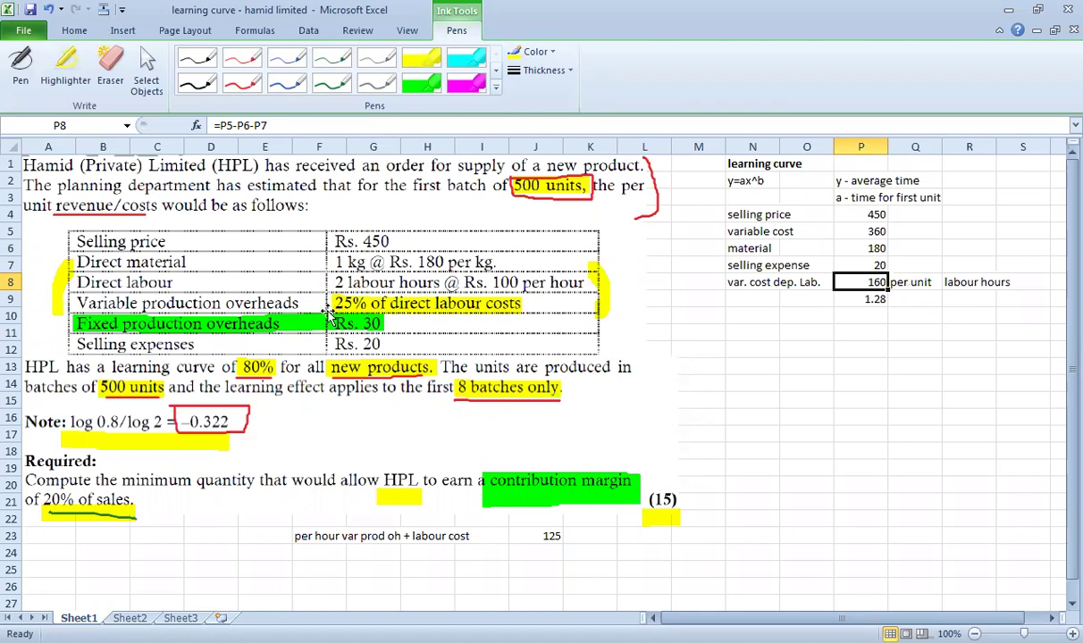
- Examine the hourly labour and overhead cost formula in J23 and how P9 divides P8 by it, reviewing the workings in N4:S9
{"action": "left_click", "coordinate": [536, 535]}
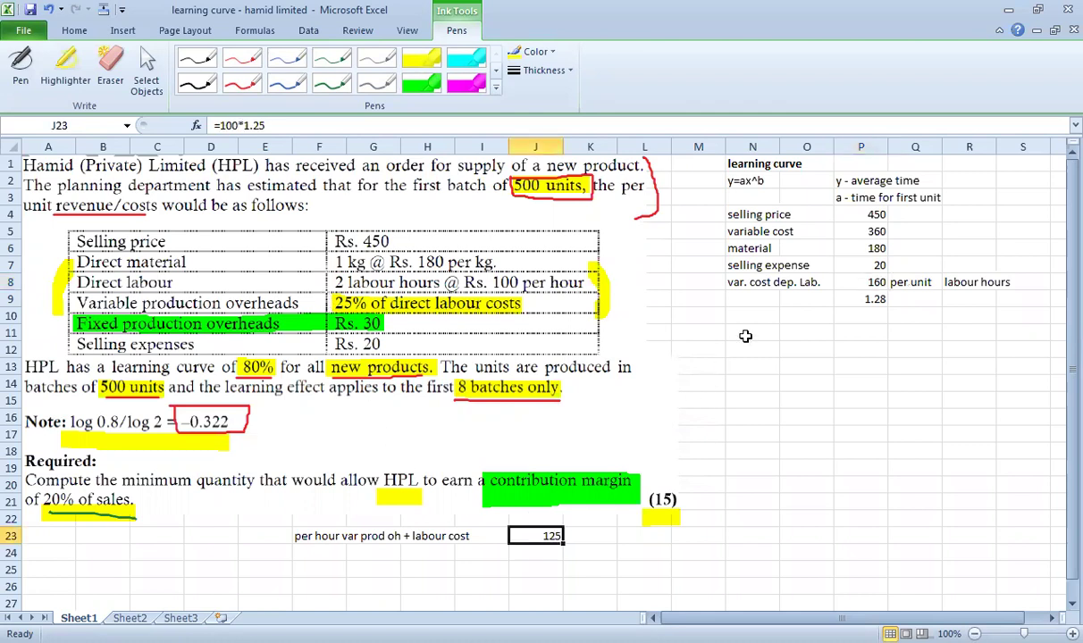
{"action": "key", "text": "F2"}
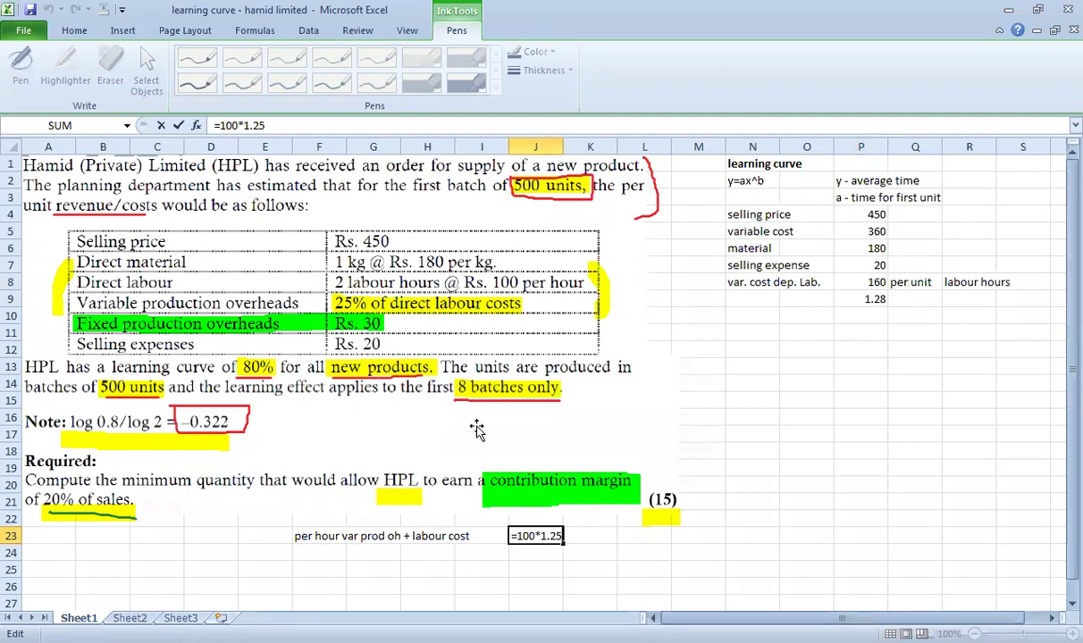
{"action": "left_click", "coordinate": [535, 553]}
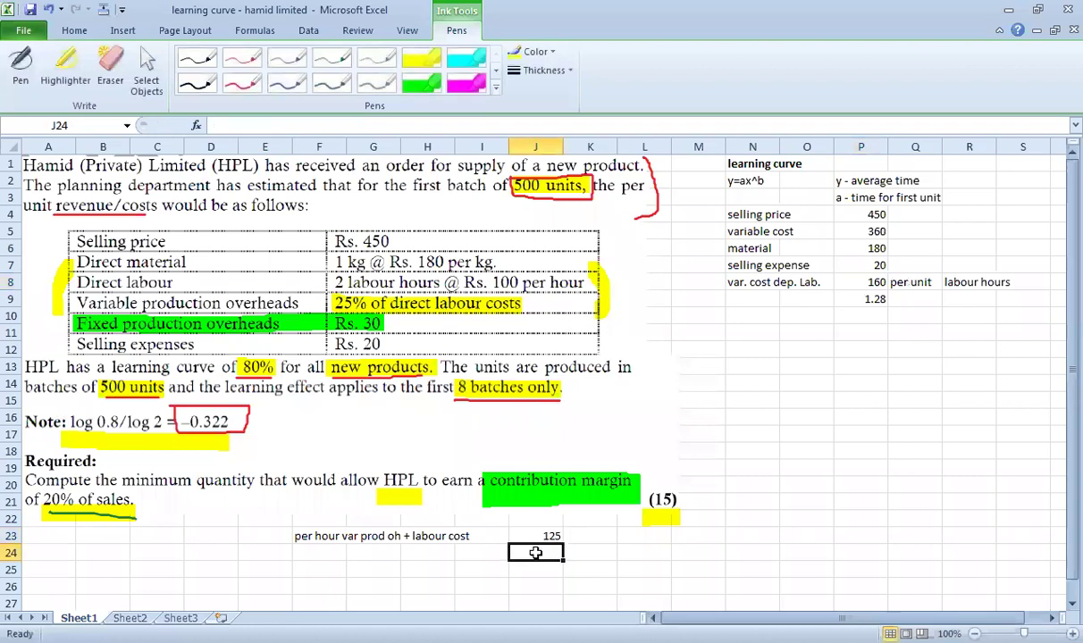
{"action": "left_click", "coordinate": [529, 534]}
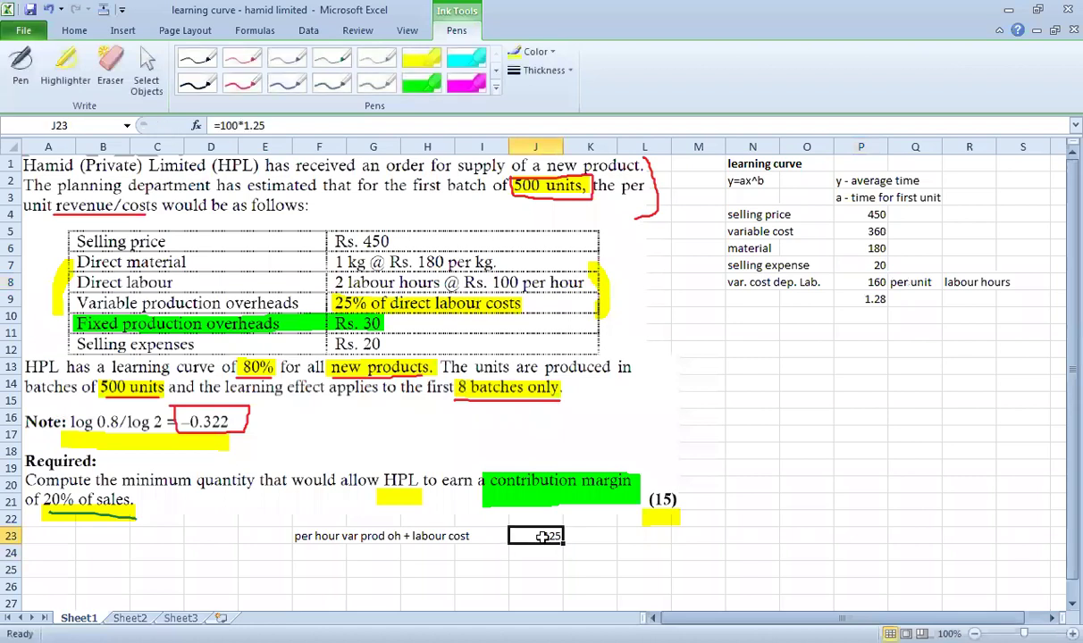
{"action": "left_click", "coordinate": [847, 282]}
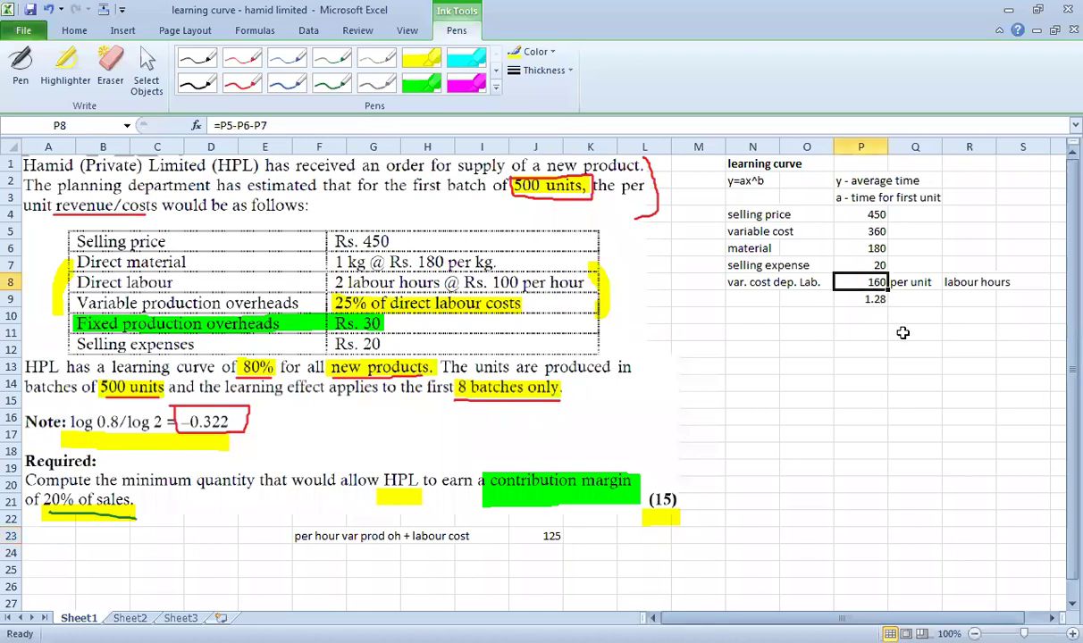
{"action": "double_click", "coordinate": [860, 299]}
{"action": "key", "text": "Escape"}
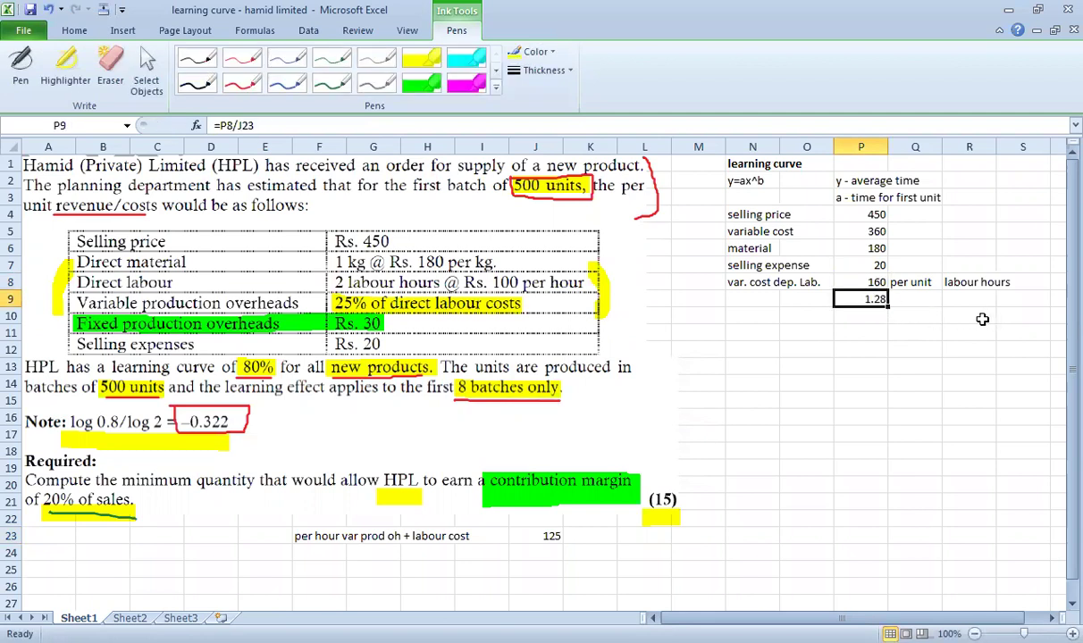
{"action": "left_click_drag", "start_coordinate": [733, 214], "coordinate": [1023, 300]}
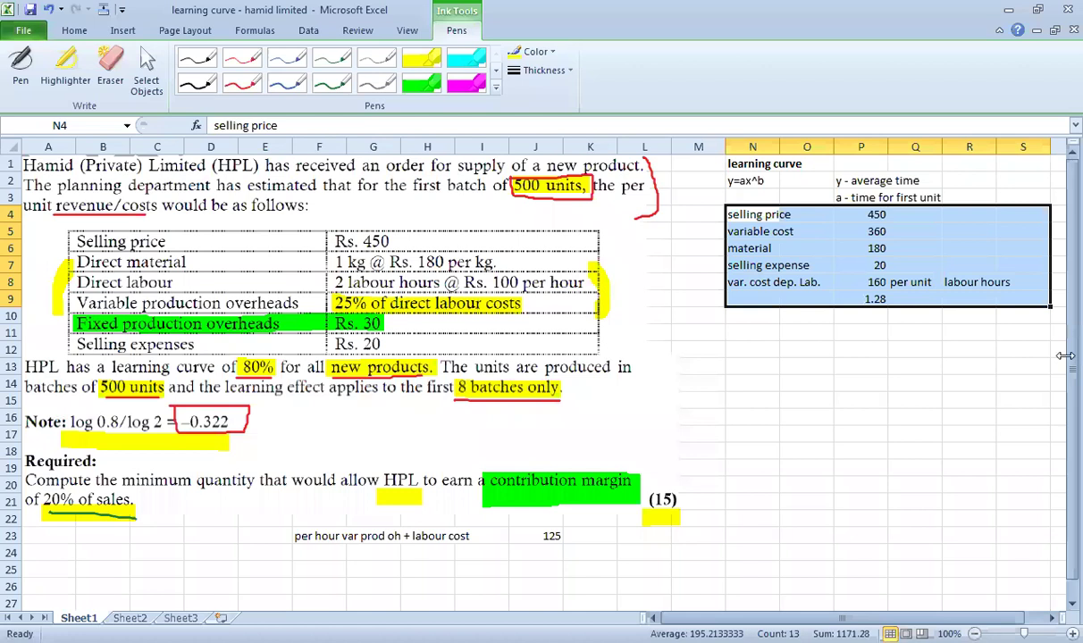
- Label N10 "a" and calculate the labour hours for the first batch in O10 as =500*2
{"action": "left_click", "coordinate": [753, 314]}
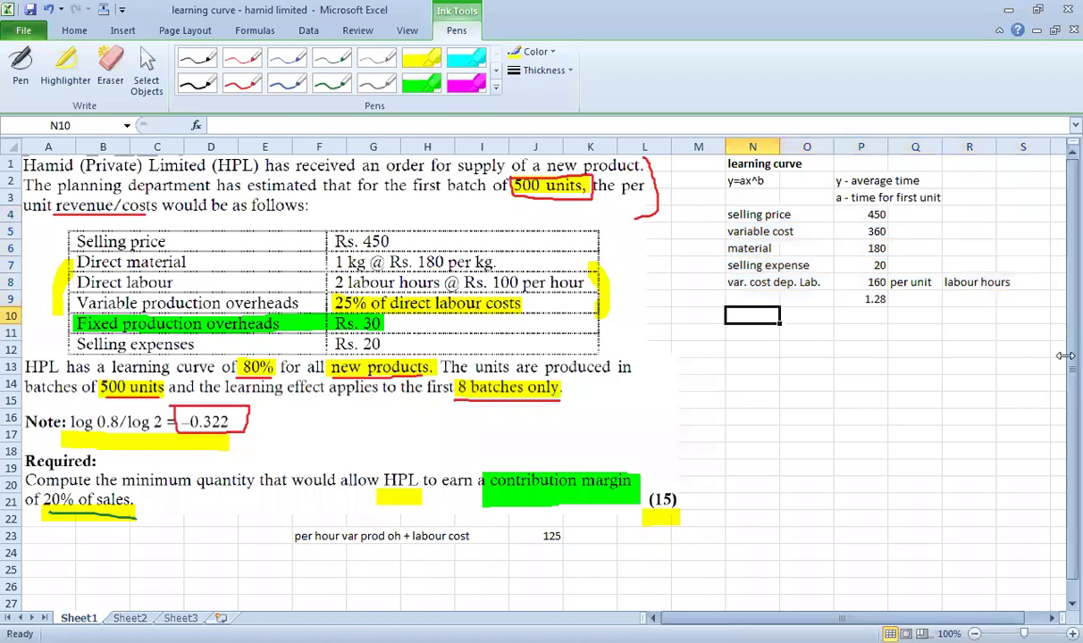
{"action": "type", "text": "a"}
{"action": "key", "text": "Tab"}
{"action": "type", "text": "=500"}
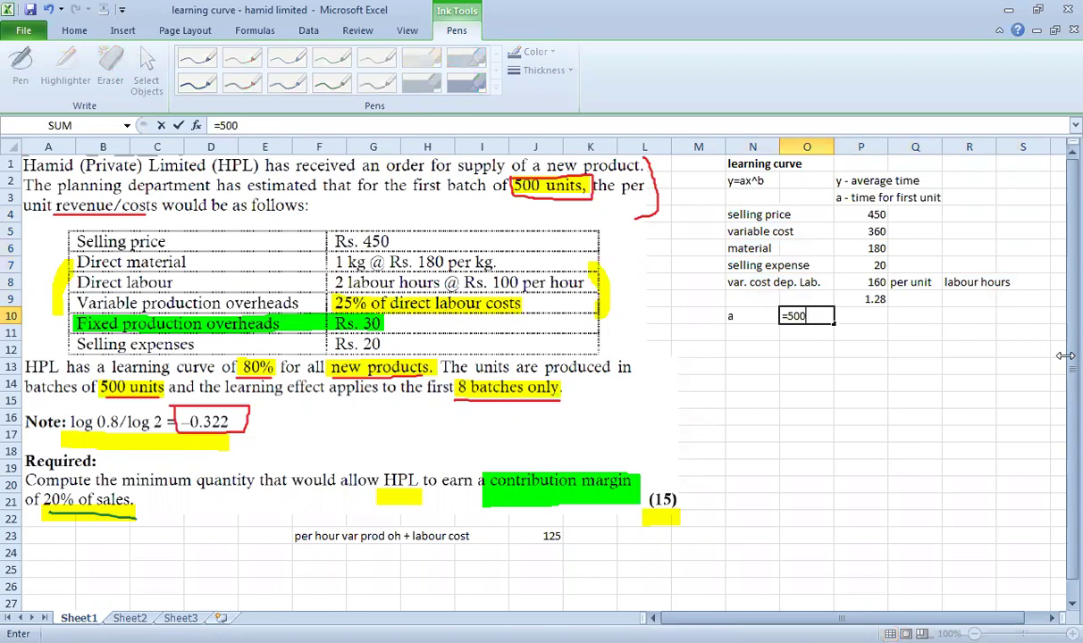
{"action": "type", "text": "*2"}
{"action": "key", "text": "Return"}
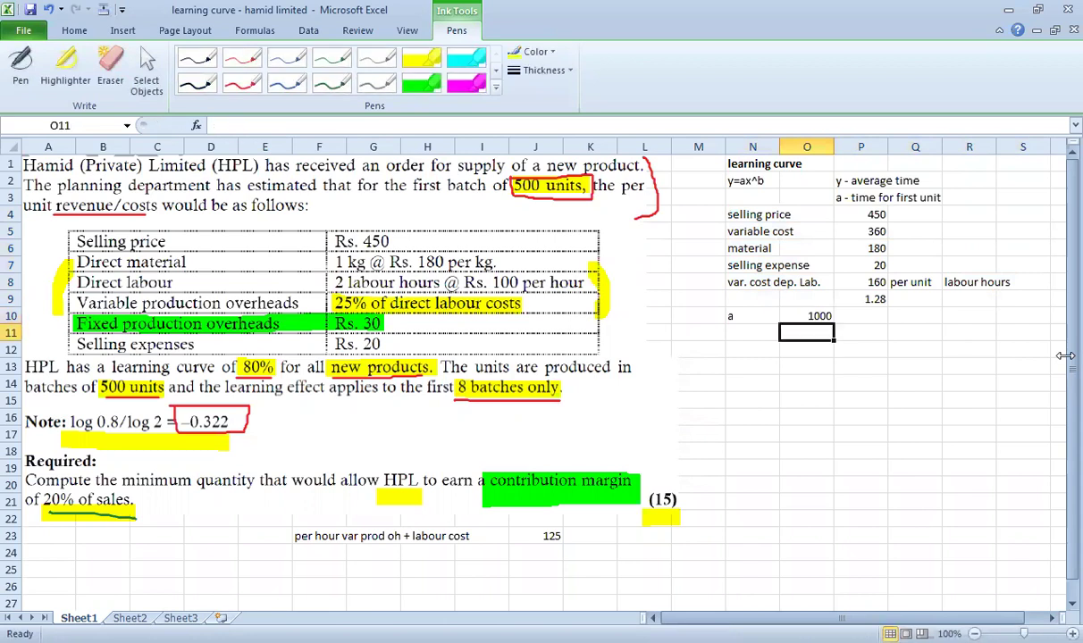
- Label N11 "y" and calculate the required average batch hours in O11 as =500*P9
{"action": "key", "text": "Left"}
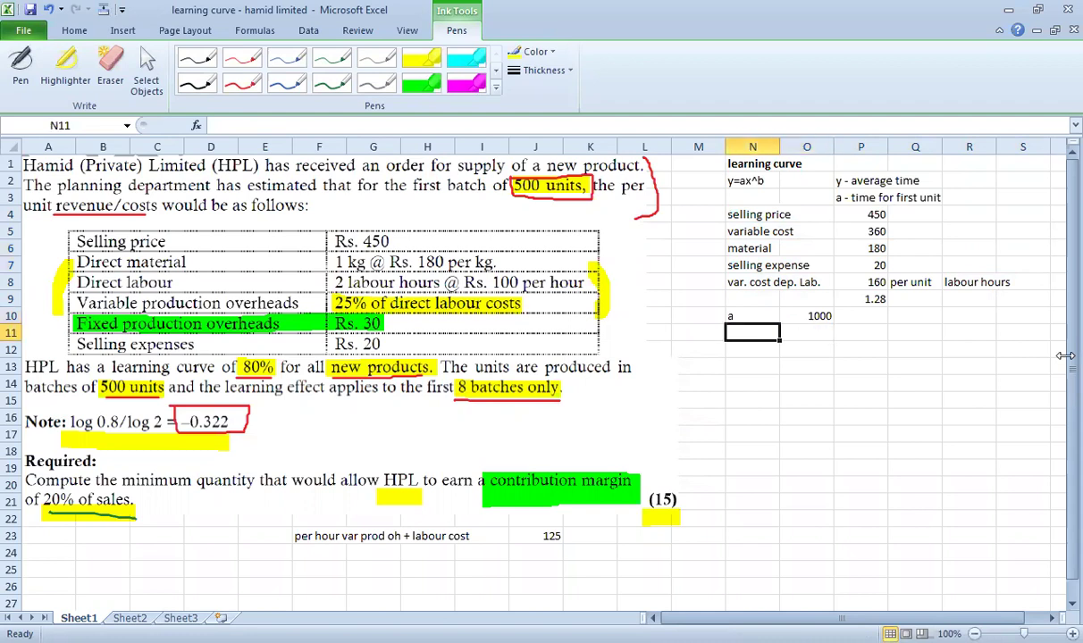
{"action": "type", "text": "y"}
{"action": "key", "text": "Delete"}
{"action": "key", "text": "Right"}
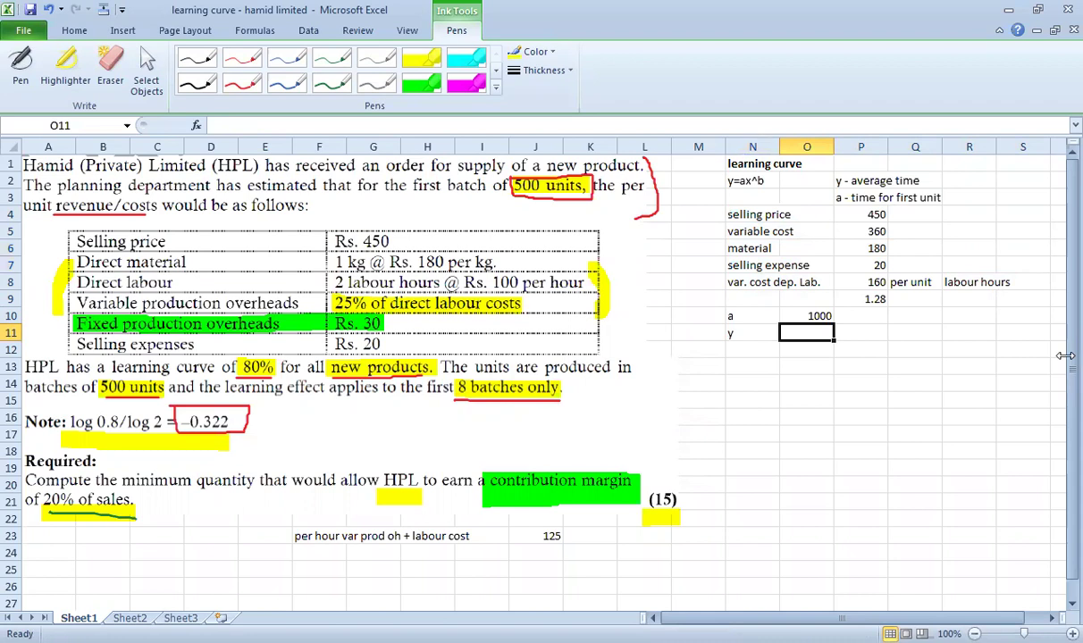
{"action": "type", "text": "="}
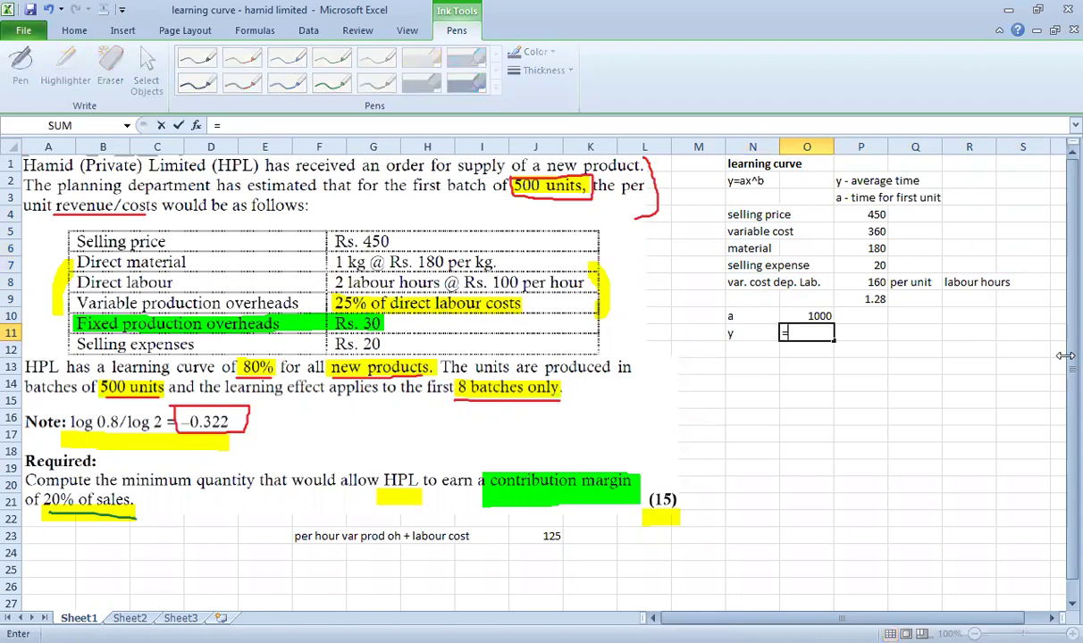
{"action": "type", "text": "500*"}
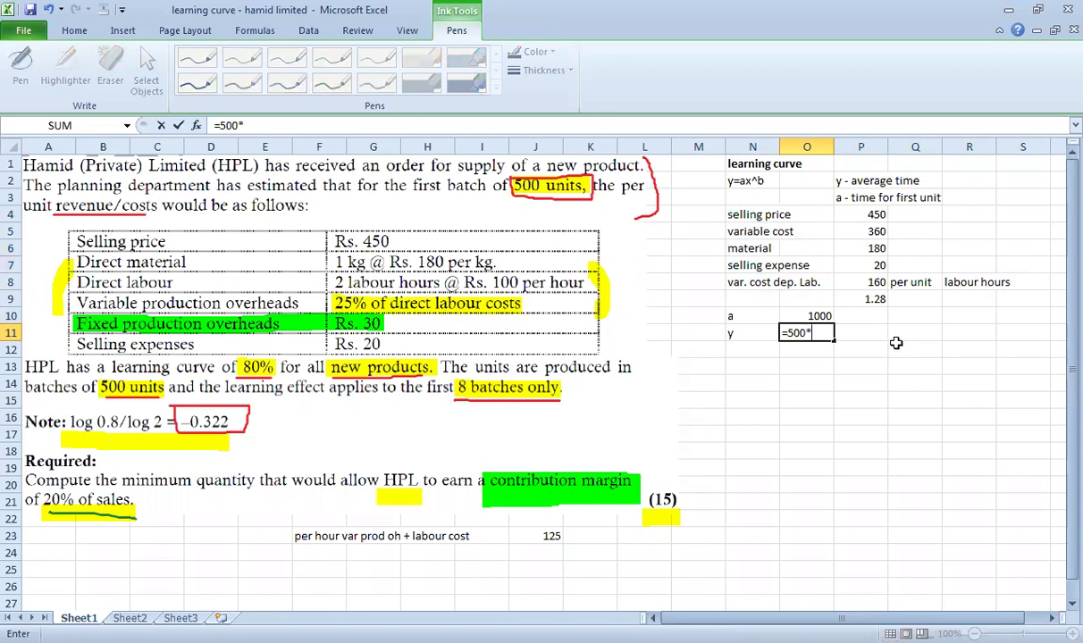
{"action": "left_click", "coordinate": [860, 299]}
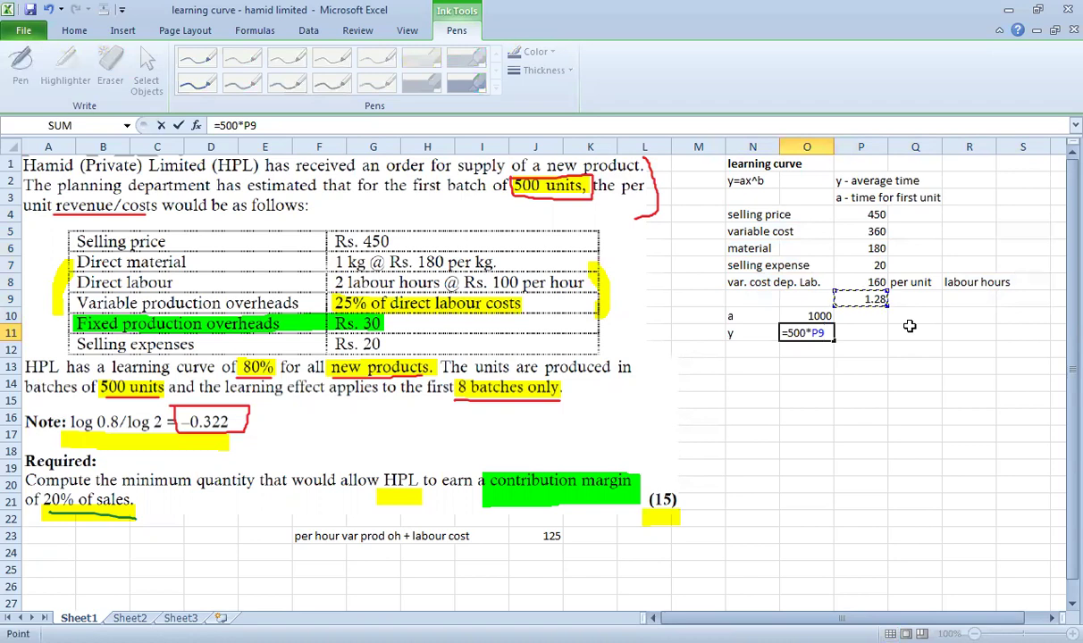
{"action": "key", "text": "Return"}
{"action": "key", "text": "Up"}
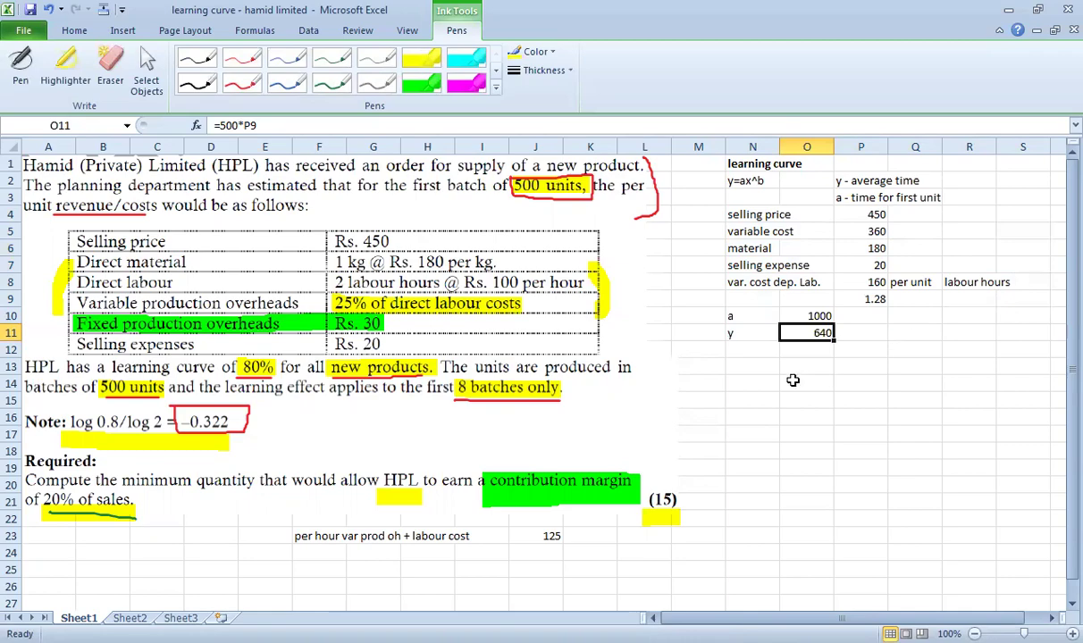
- Label N12 "b" and enter the learning index -.322 in O12
{"action": "key", "text": "Down"}
{"action": "key", "text": "Left"}
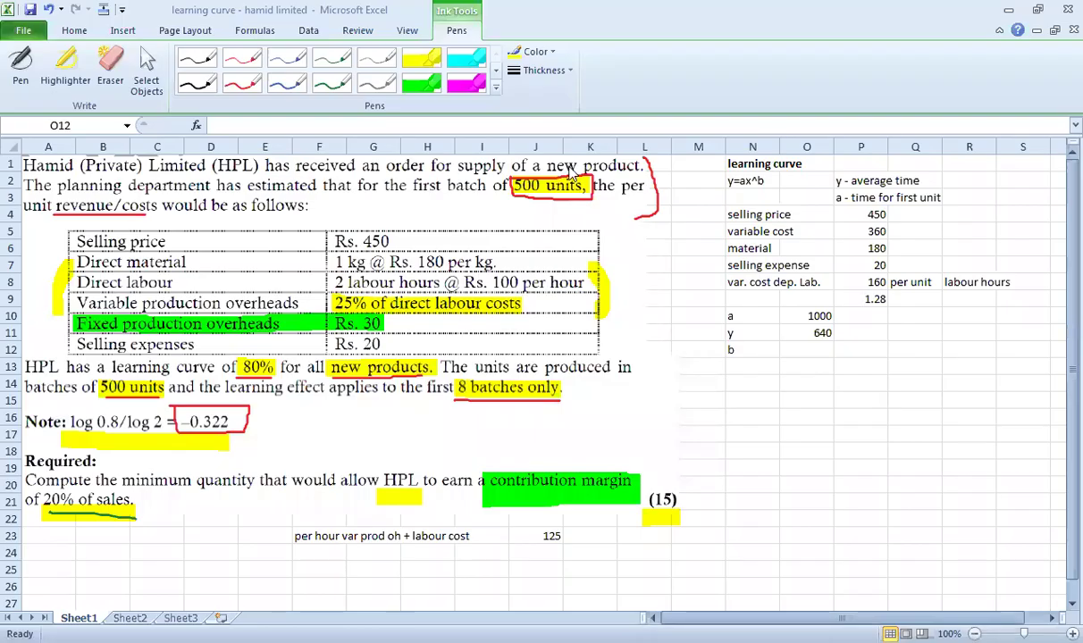
{"action": "key", "text": "Escape"}
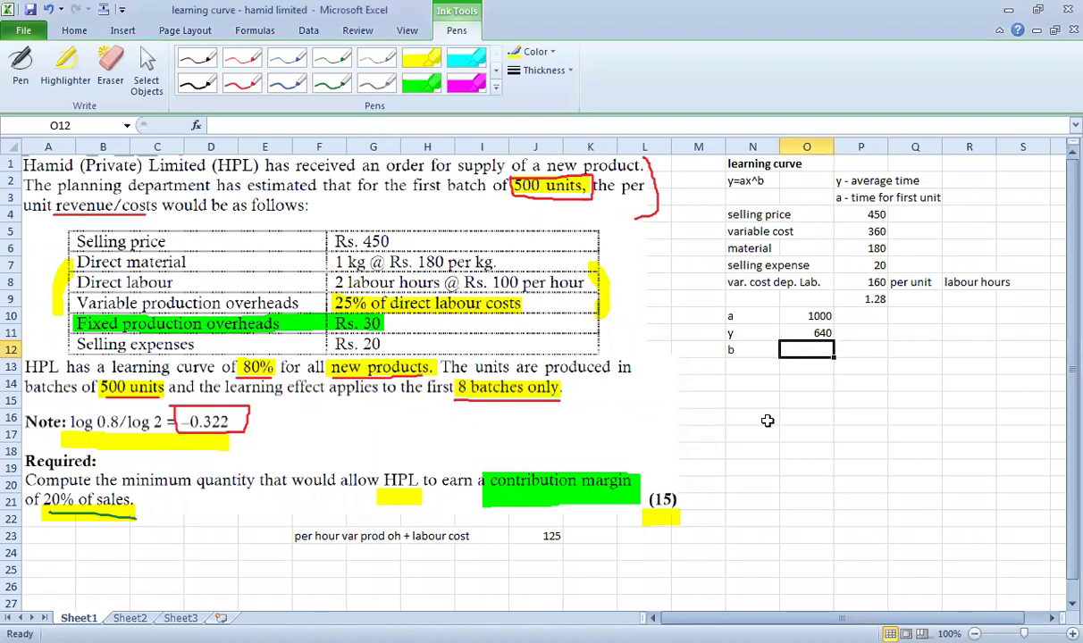
{"action": "type", "text": "-.322"}
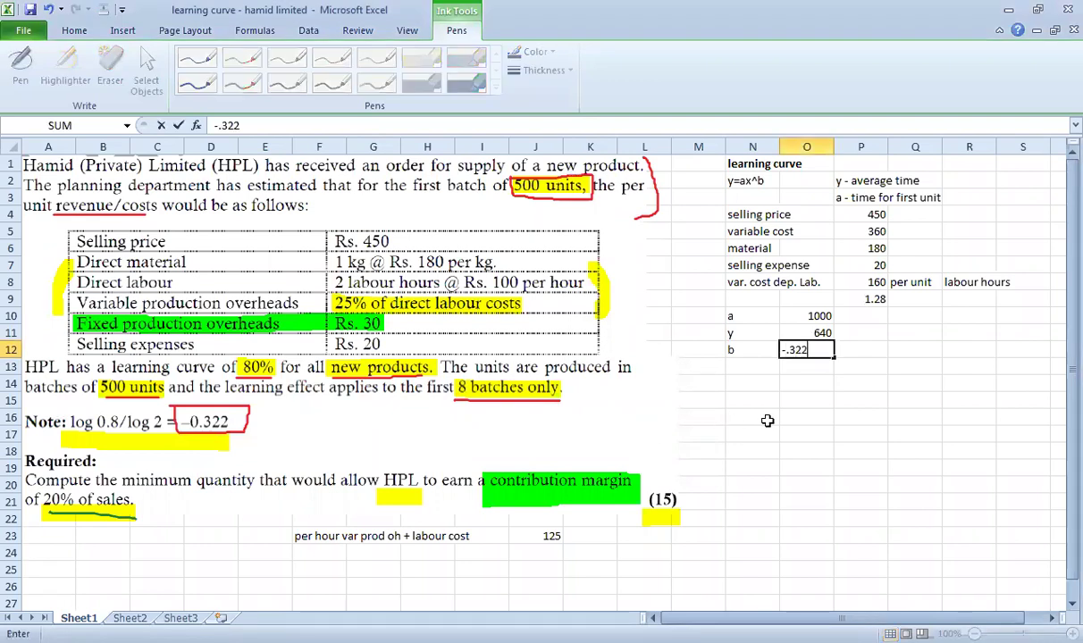
{"action": "key", "text": "Return"}
- Write the learning curve equation with the values substituted, 640=1000x^-.322, in P13
{"action": "key", "text": "Right"}
{"action": "type", "text": "64"}
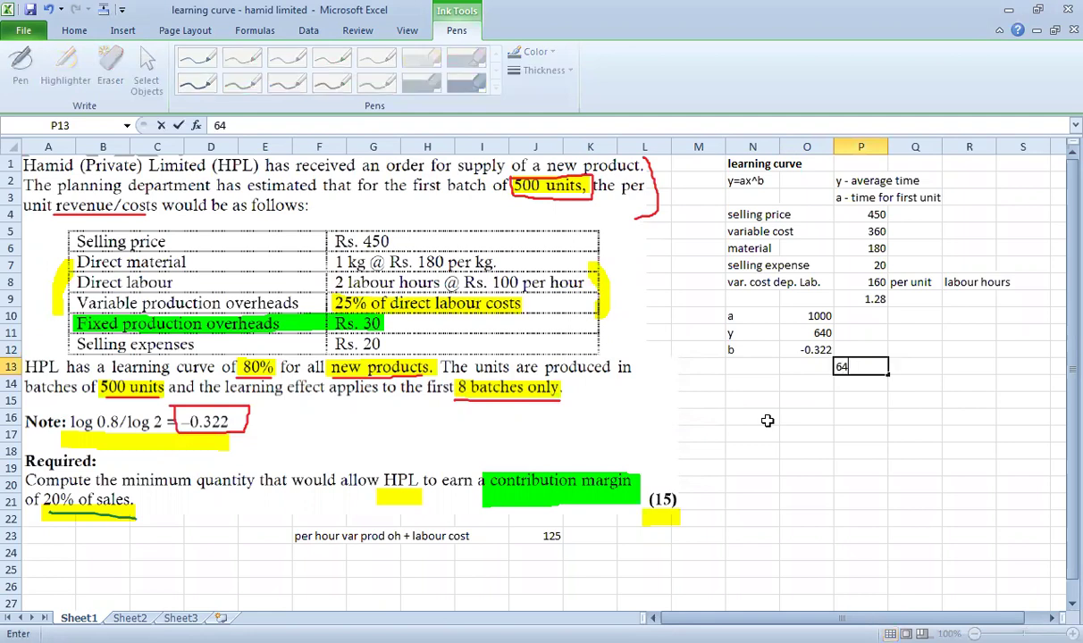
{"action": "type", "text": "0=1000"}
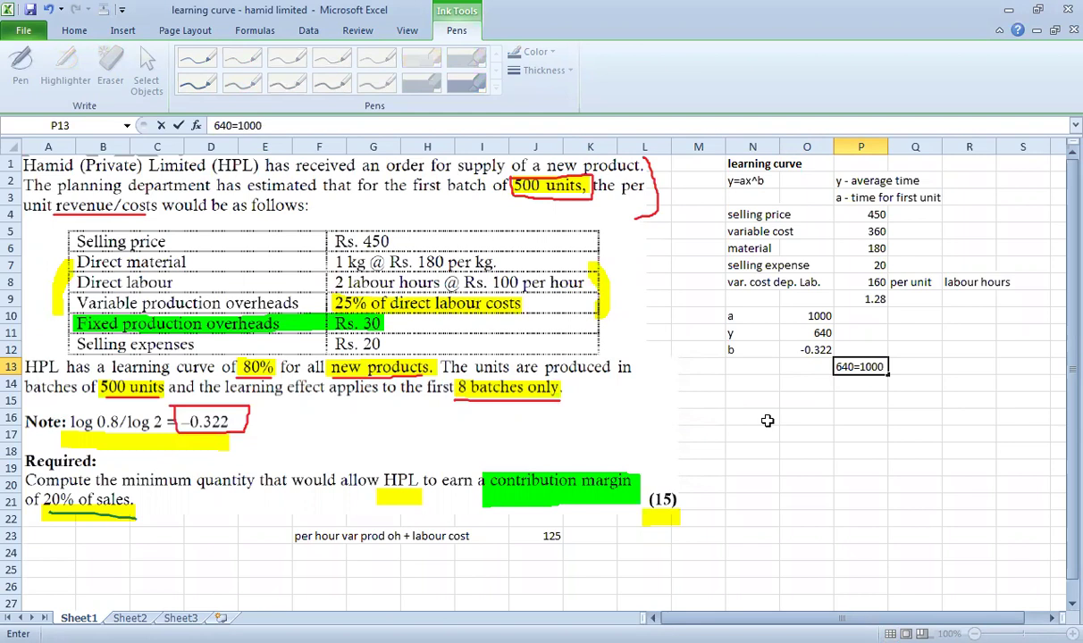
{"action": "type", "text": "x^-.322"}
{"action": "key", "text": "Return"}
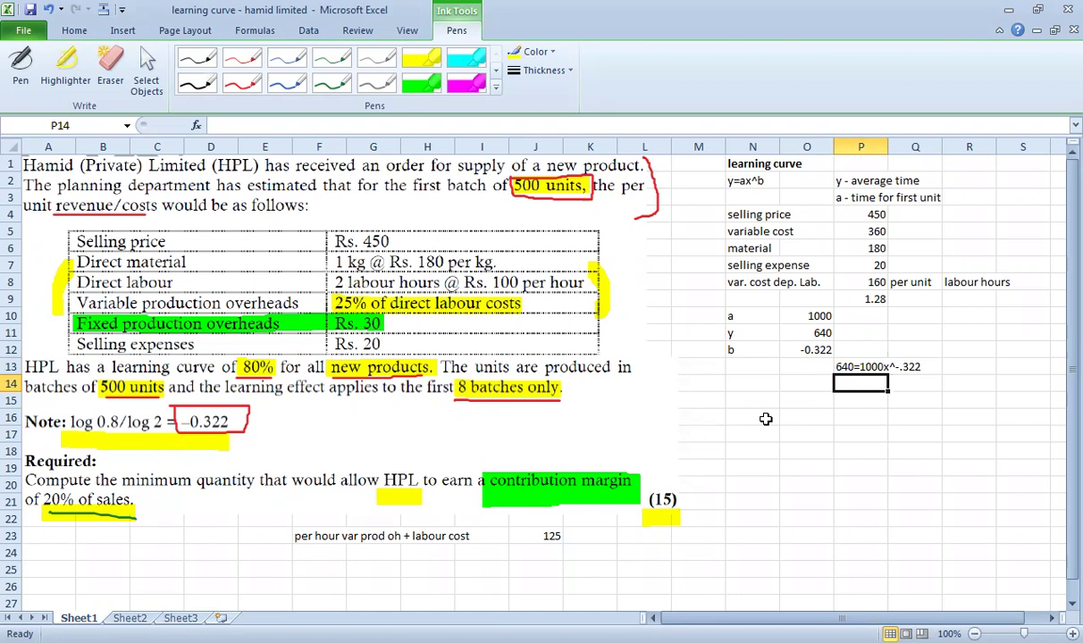
- Write the simplified equation 0.64=x^-.322 in P14 and its solution x=4 in P15
{"action": "type", "text": "0.64=x^"}
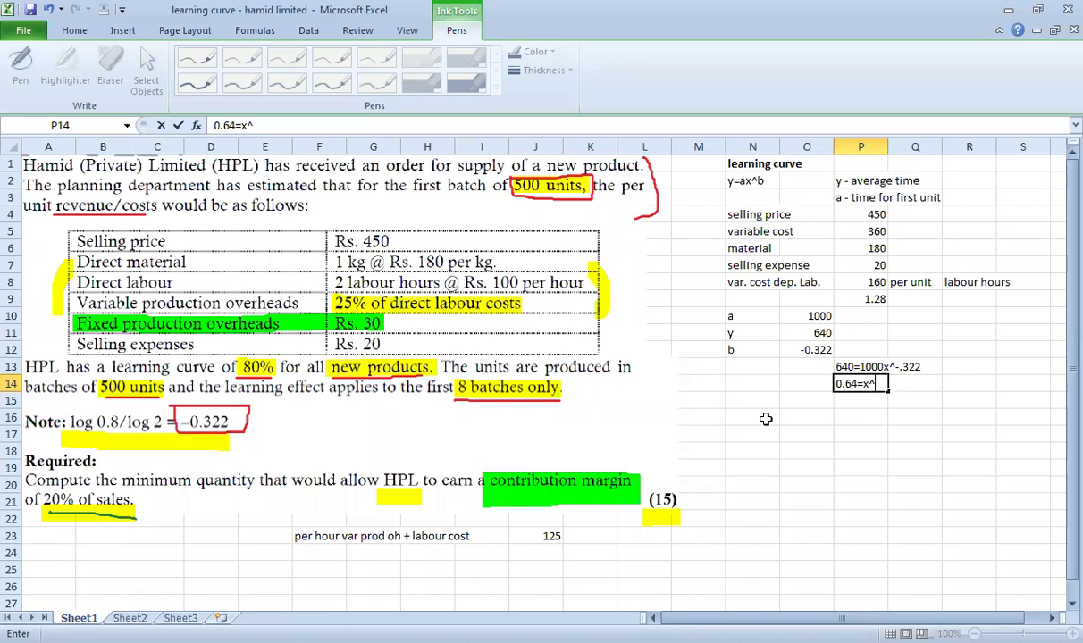
{"action": "type", "text": "-.033"}
{"action": "key", "text": "BackSpace"}
{"action": "key", "text": "BackSpace"}
{"action": "key", "text": "BackSpace"}
{"action": "type", "text": "322"}
{"action": "key", "text": "Return"}
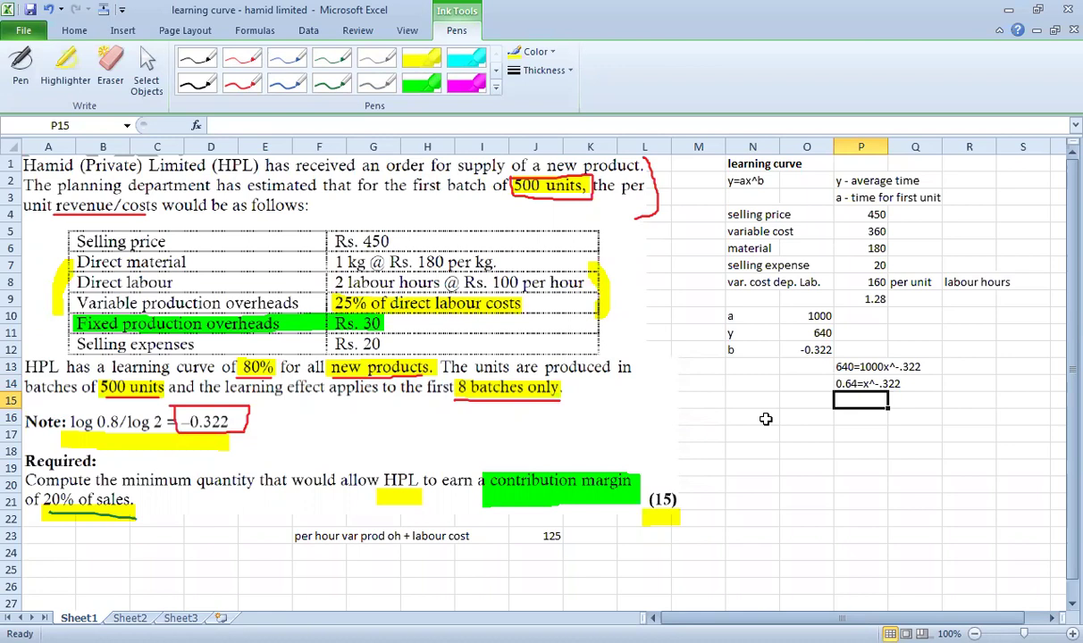
{"action": "type", "text": "x=4"}
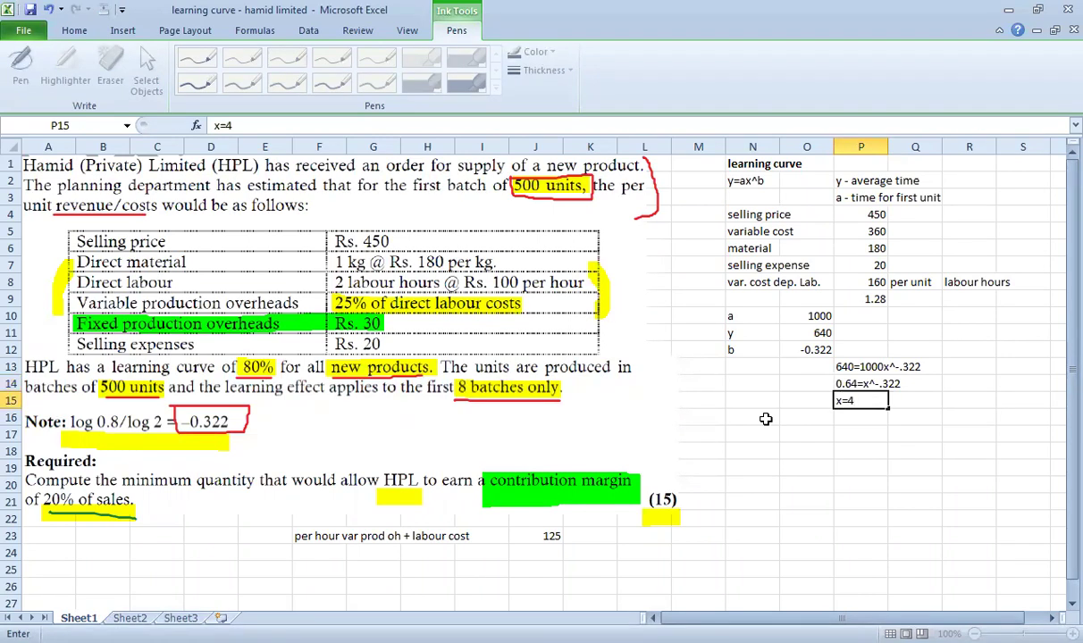
{"action": "key", "text": "Return"}
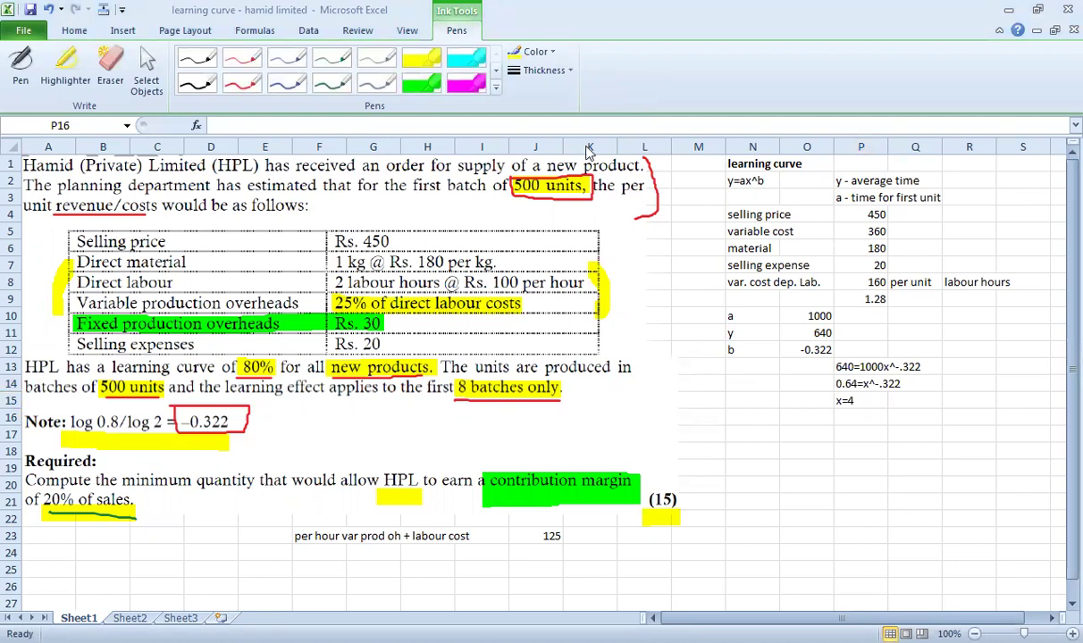
{"action": "key", "text": "Up"}
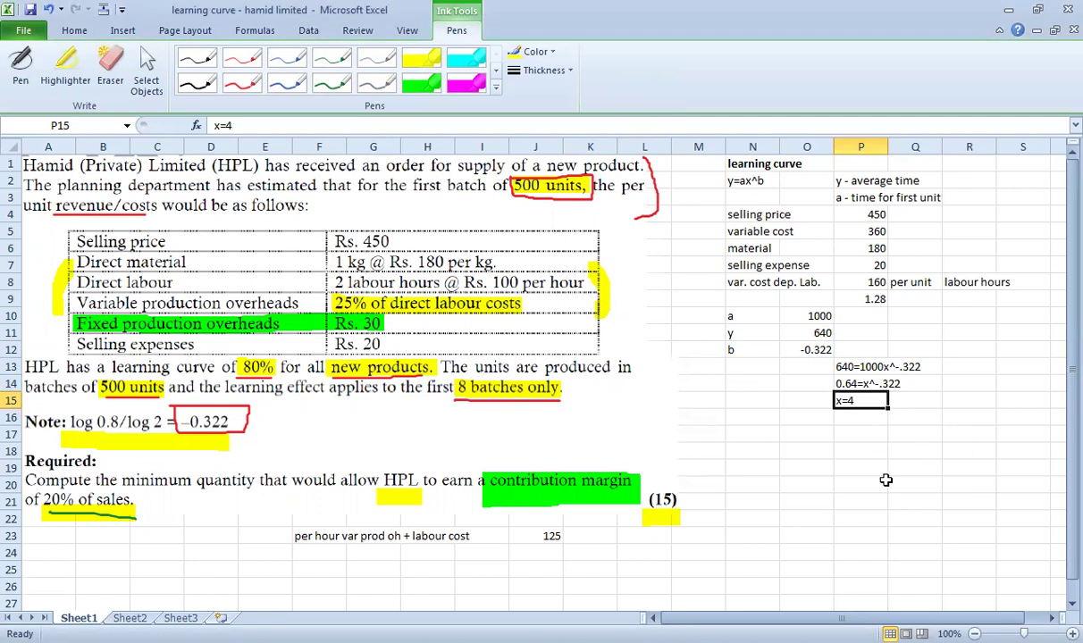
{"action": "left_click_drag", "start_coordinate": [860, 217], "coordinate": [706, 295]}
{"action": "left_click", "coordinate": [969, 452]}
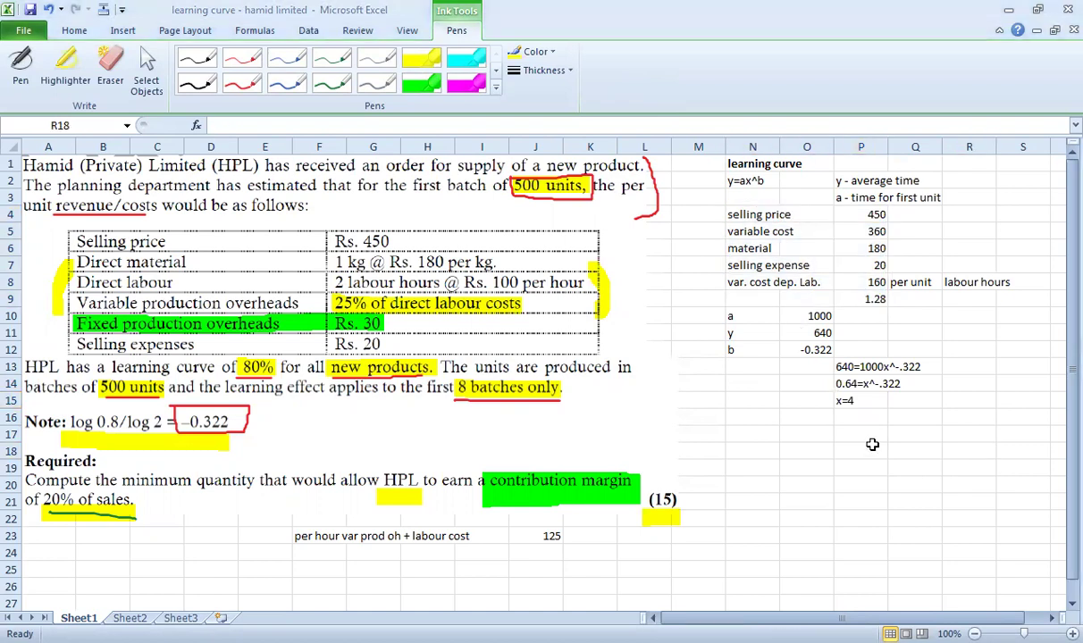
- Calculate the minimum quantity in P16 with the formula =4*500
{"action": "left_click", "coordinate": [862, 418]}
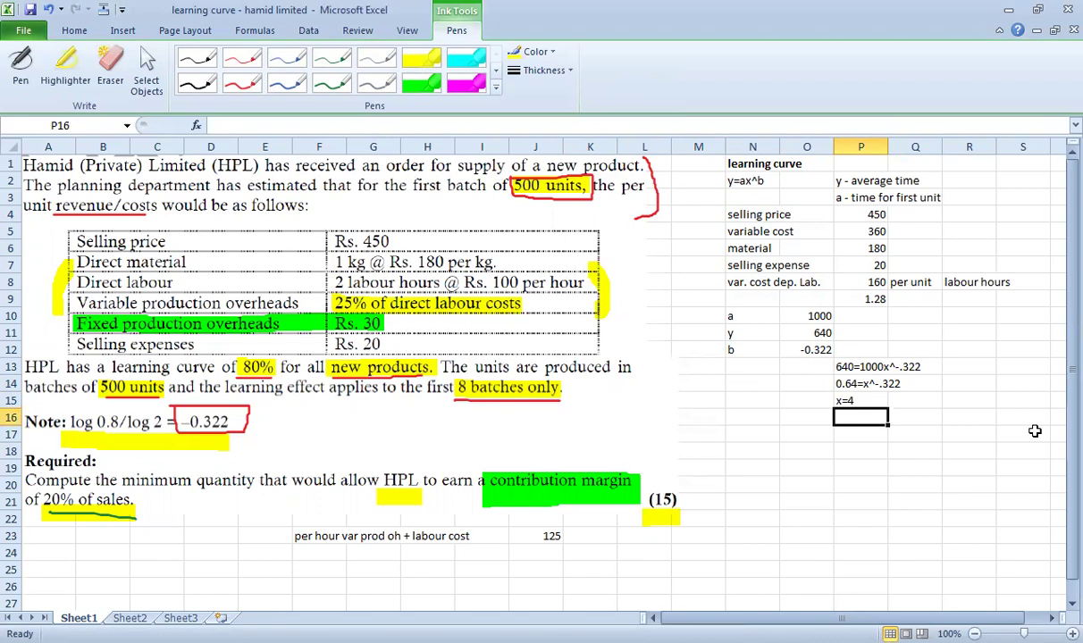
{"action": "type", "text": "=4"}
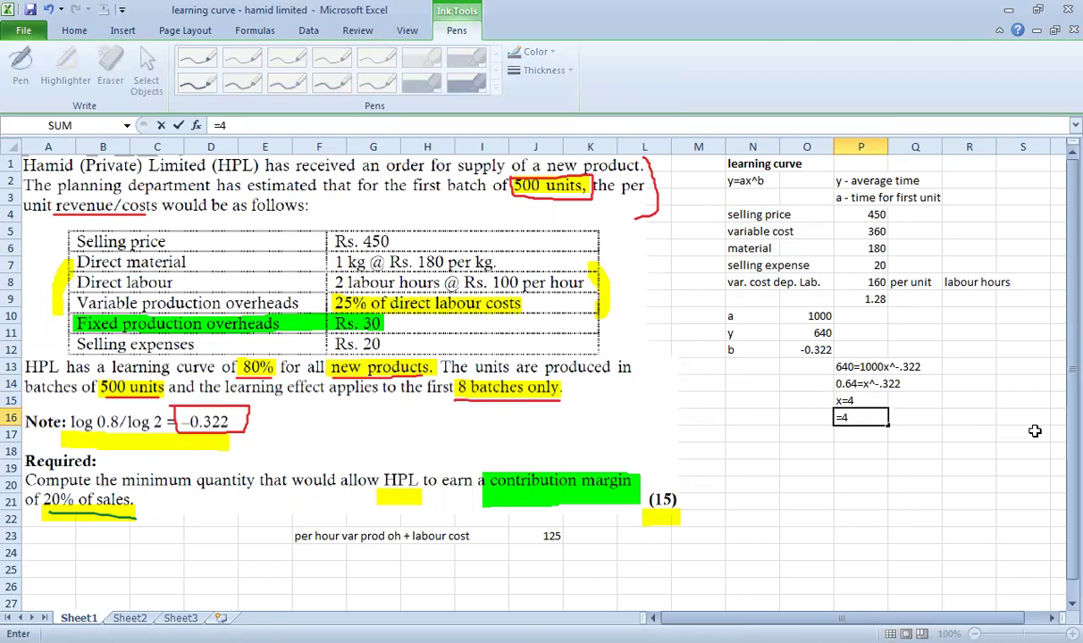
{"action": "type", "text": "*500"}
{"action": "key", "text": "Return"}
{"action": "key", "text": "Up"}
{"action": "key", "text": "F2"}
{"action": "key", "text": "Escape"}
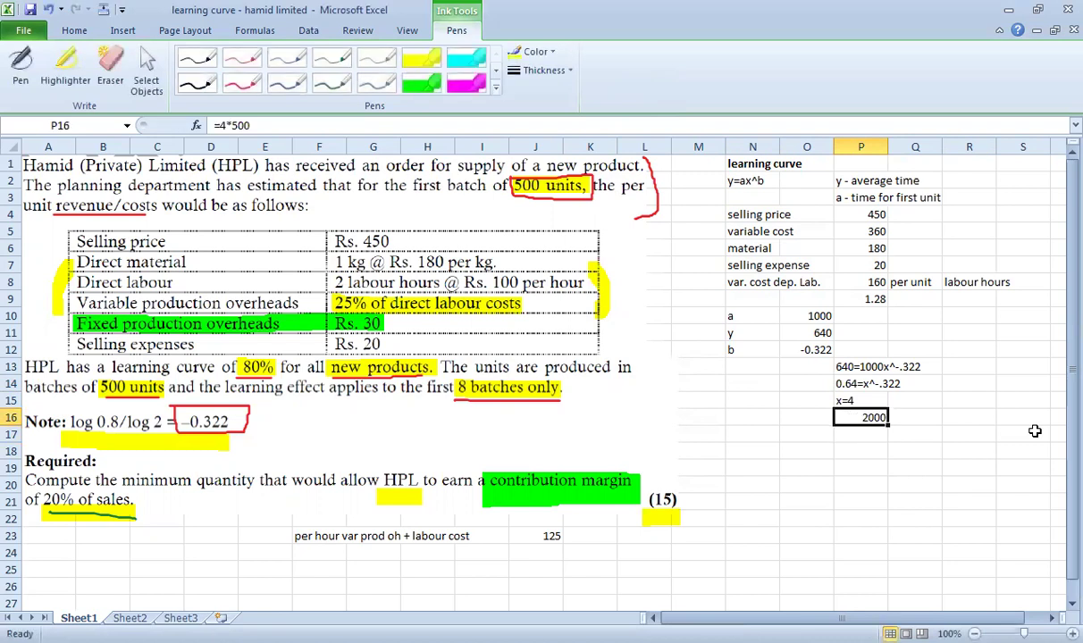
- Add the label "units" in Q16 beside the minimum quantity and make P16:Q16 bold
{"action": "key", "text": "Right"}
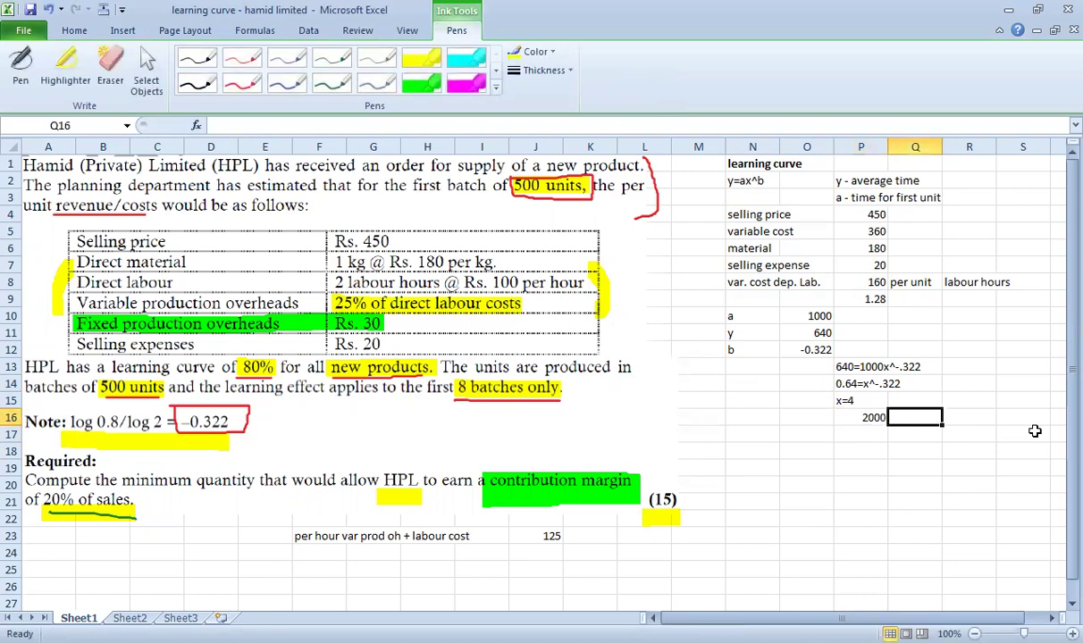
{"action": "type", "text": "units"}
{"action": "key", "text": "Return"}
{"action": "key", "text": "Left"}
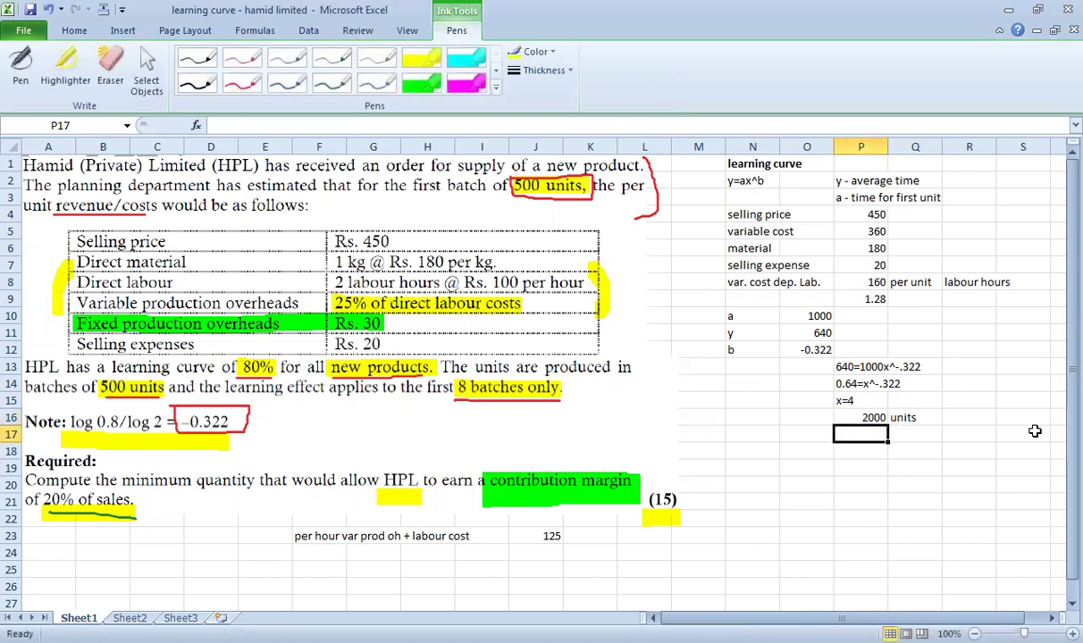
{"action": "key", "text": "Up"}
{"action": "key", "text": "shift+Right"}
{"action": "key", "text": "ctrl+b"}
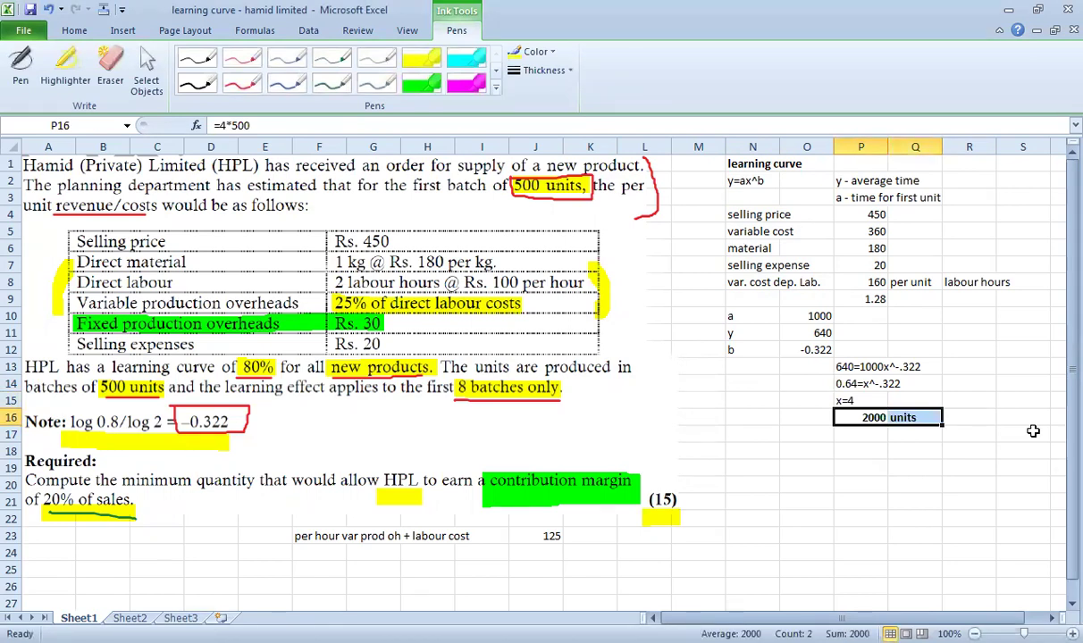
{"action": "left_click", "coordinate": [747, 385]}
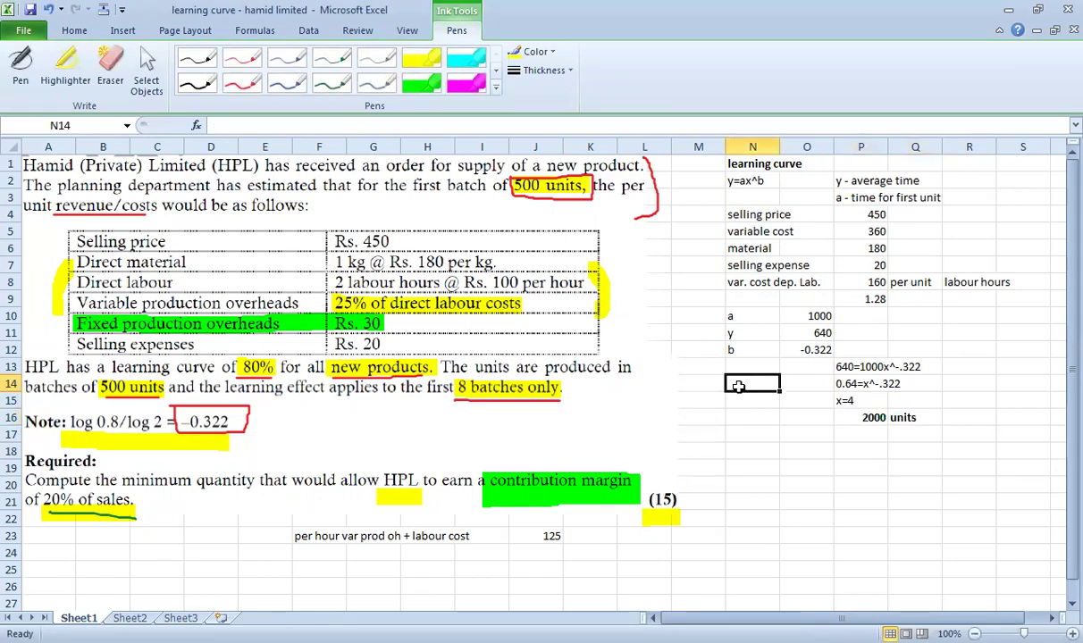